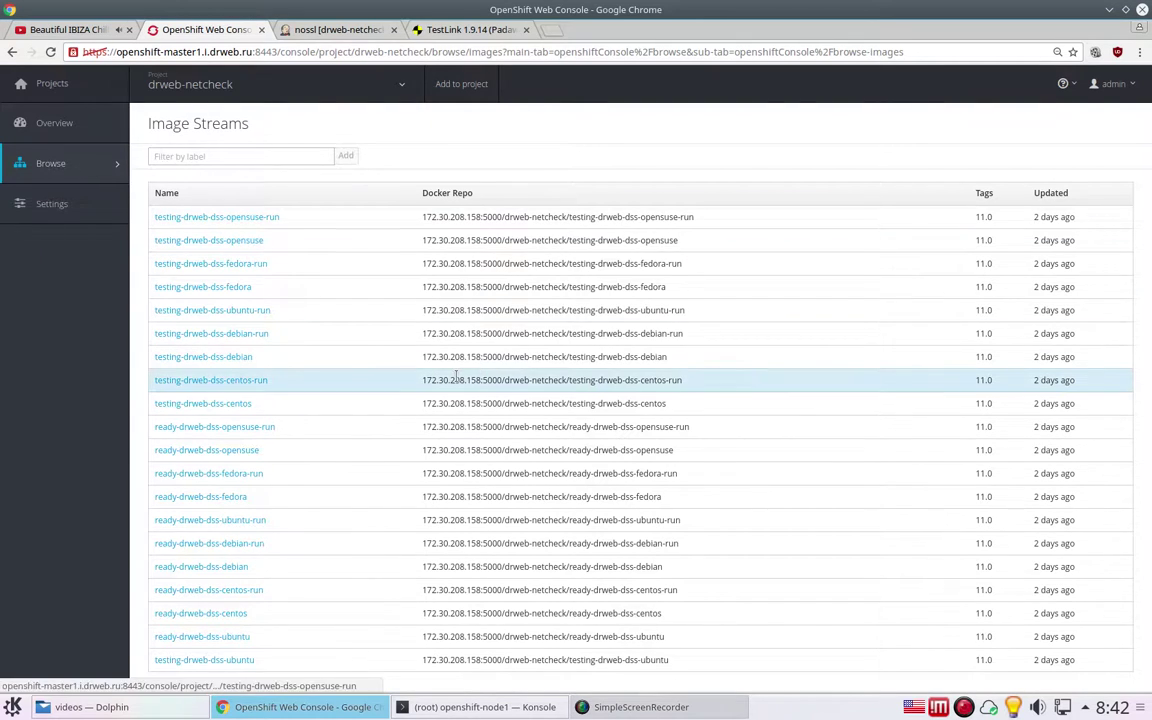
Look through the drweb-netcheck project's image streams testing-drweb-dss-opensuse-run and testing-drweb-dss-ubuntu-run, its events and its overview
click(222, 218)
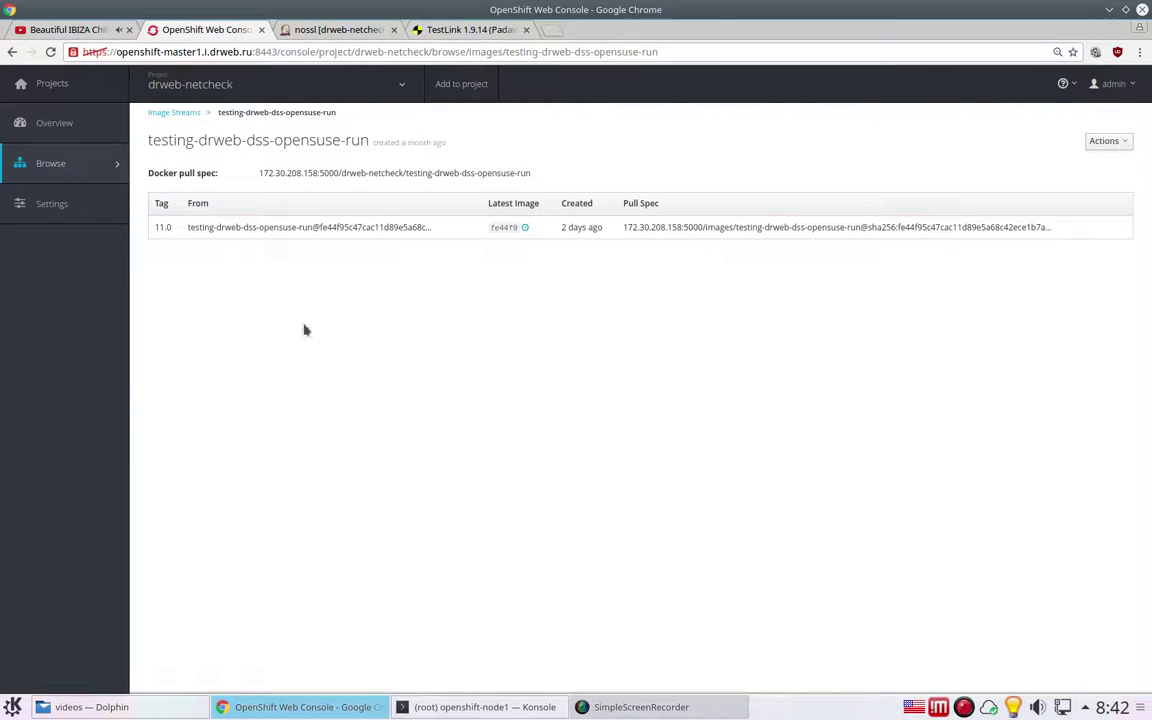
click(178, 113)
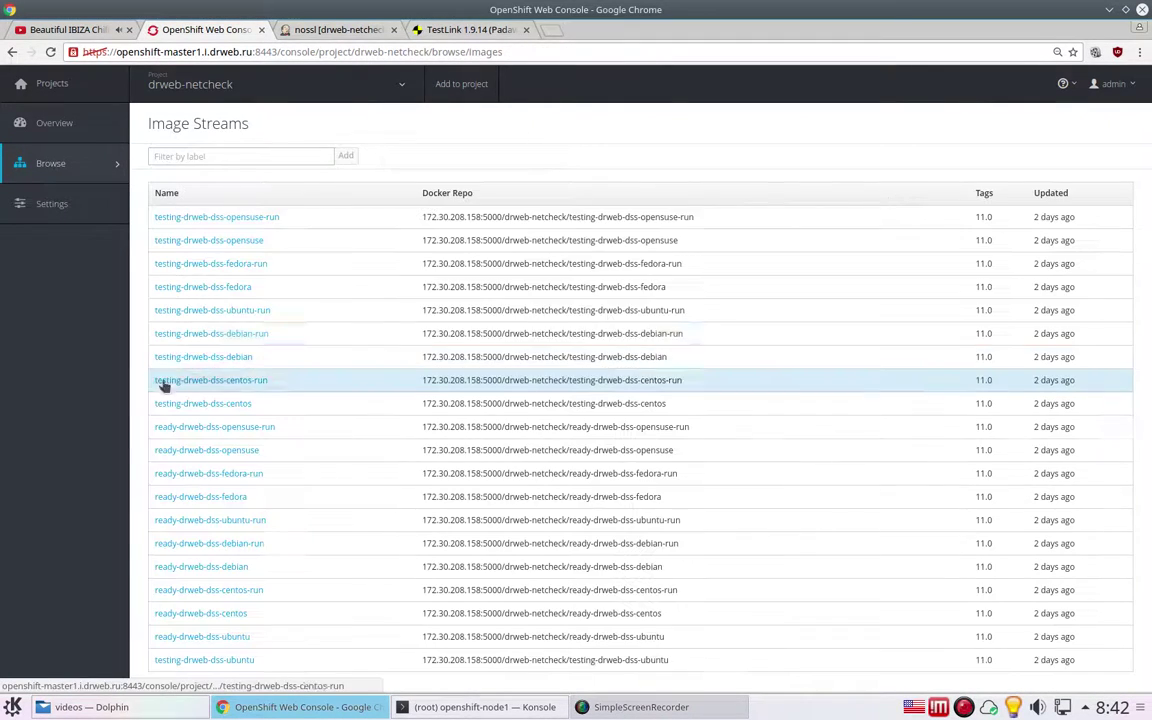
click(198, 312)
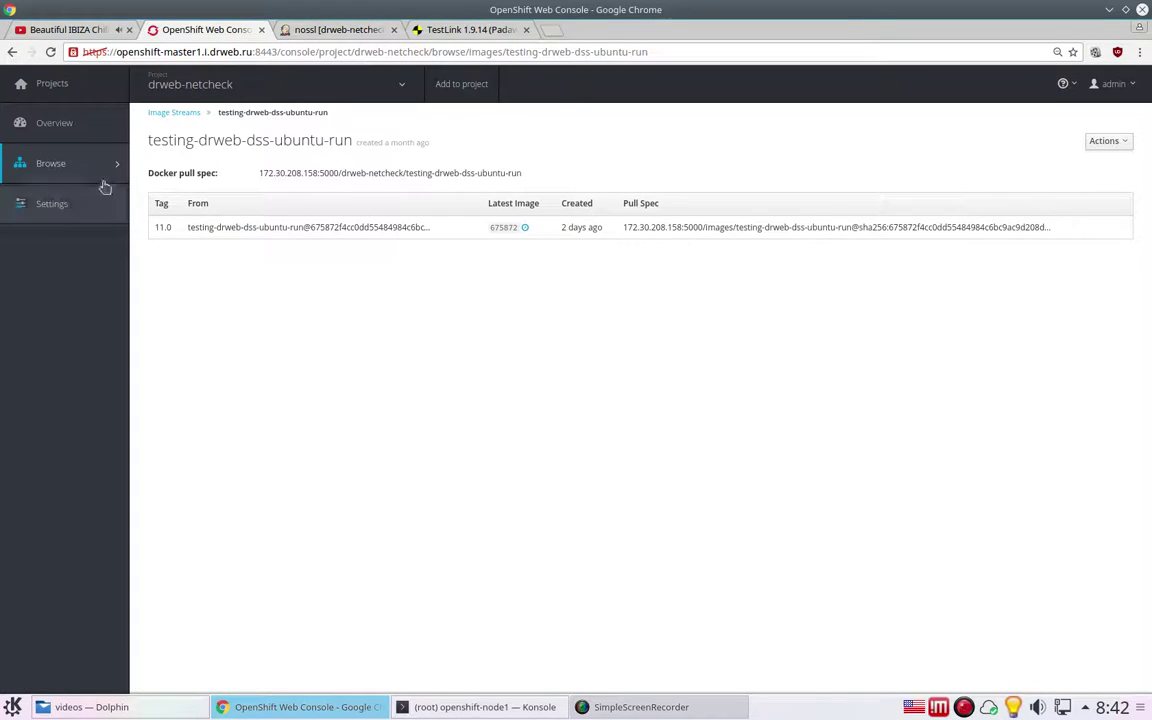
mouse_move(69, 168)
click(157, 174)
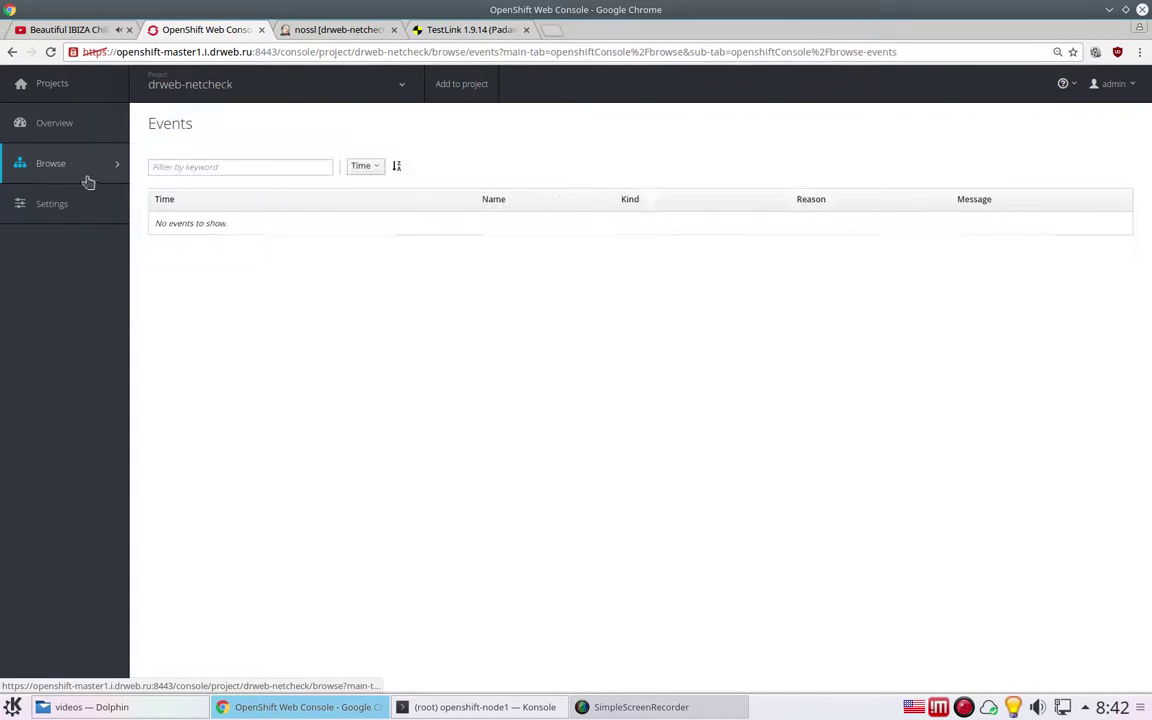
click(78, 128)
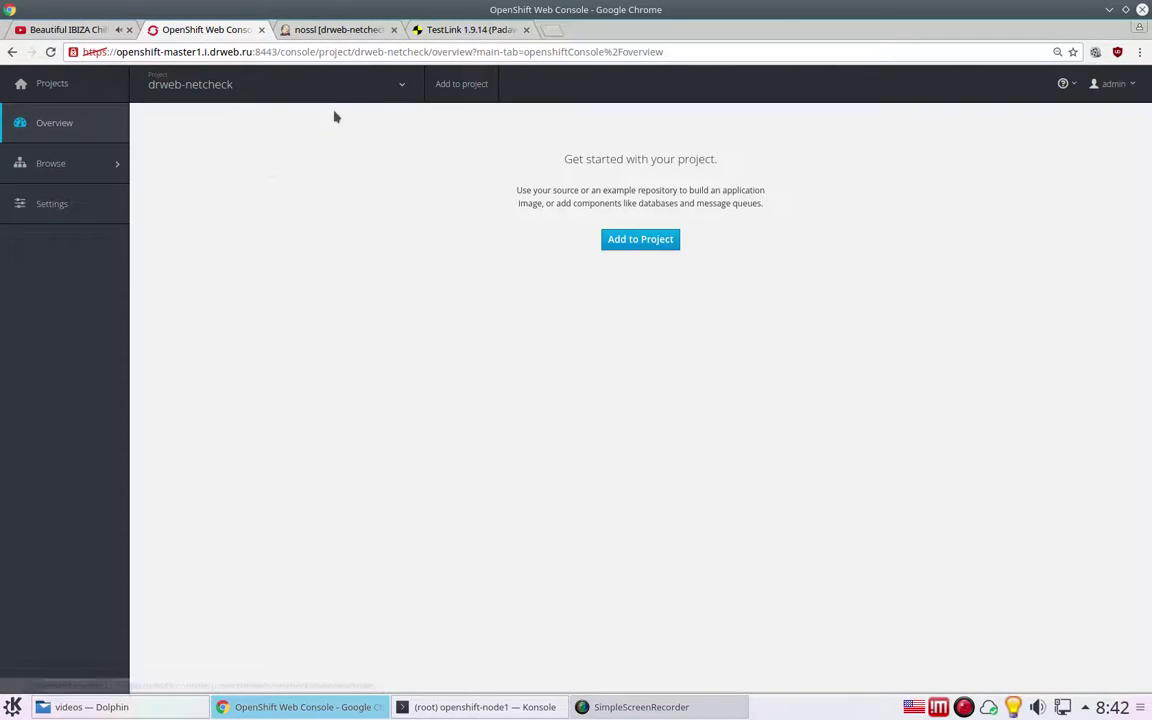
Open the configuration of the nossl job in Jenkins and review its build parameters
click(344, 38)
click(40, 277)
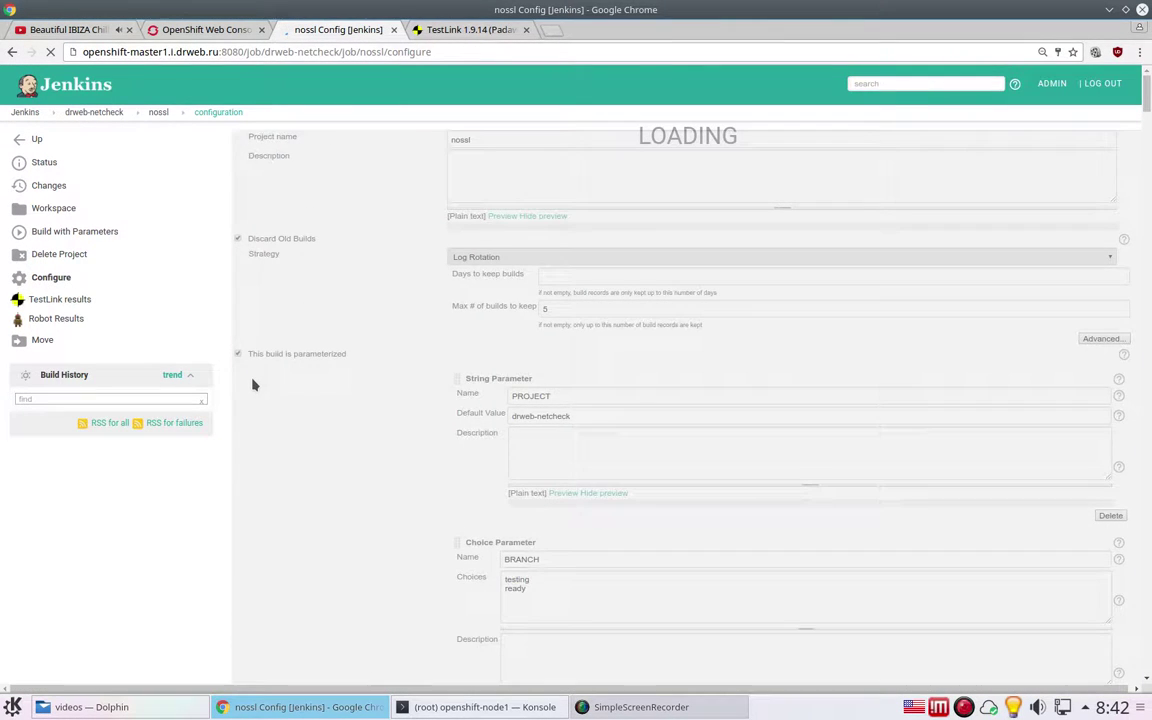
scroll(327, 375, down, 5)
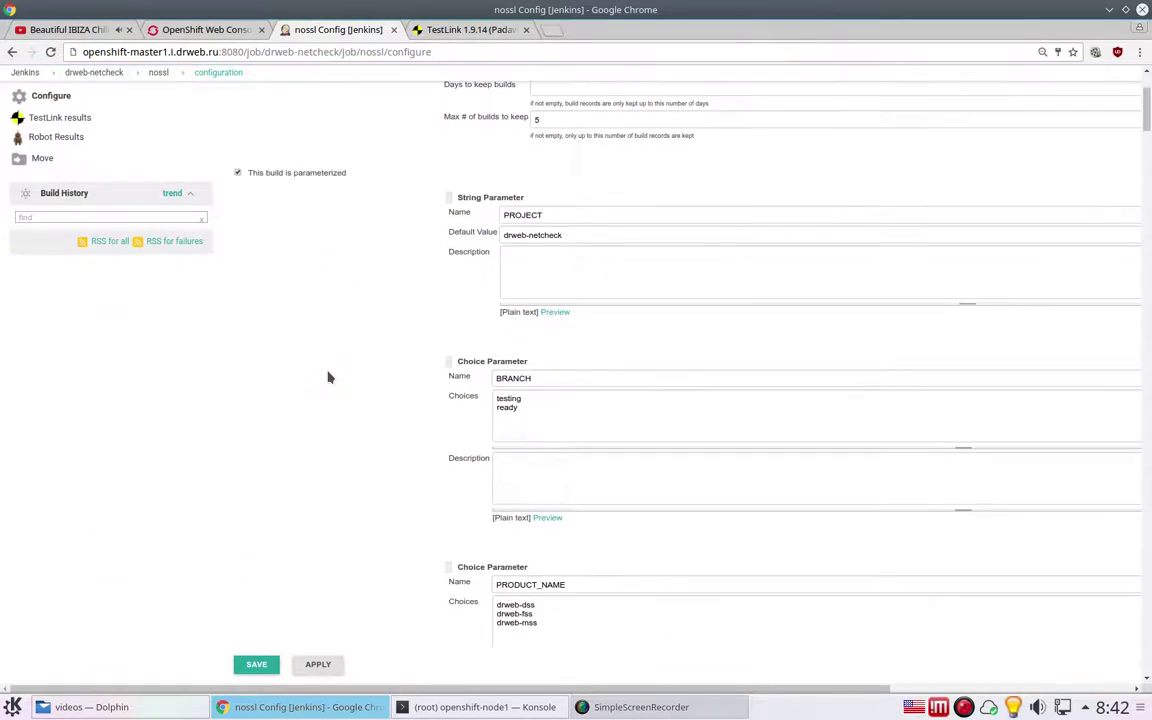
scroll(328, 377, down, 9)
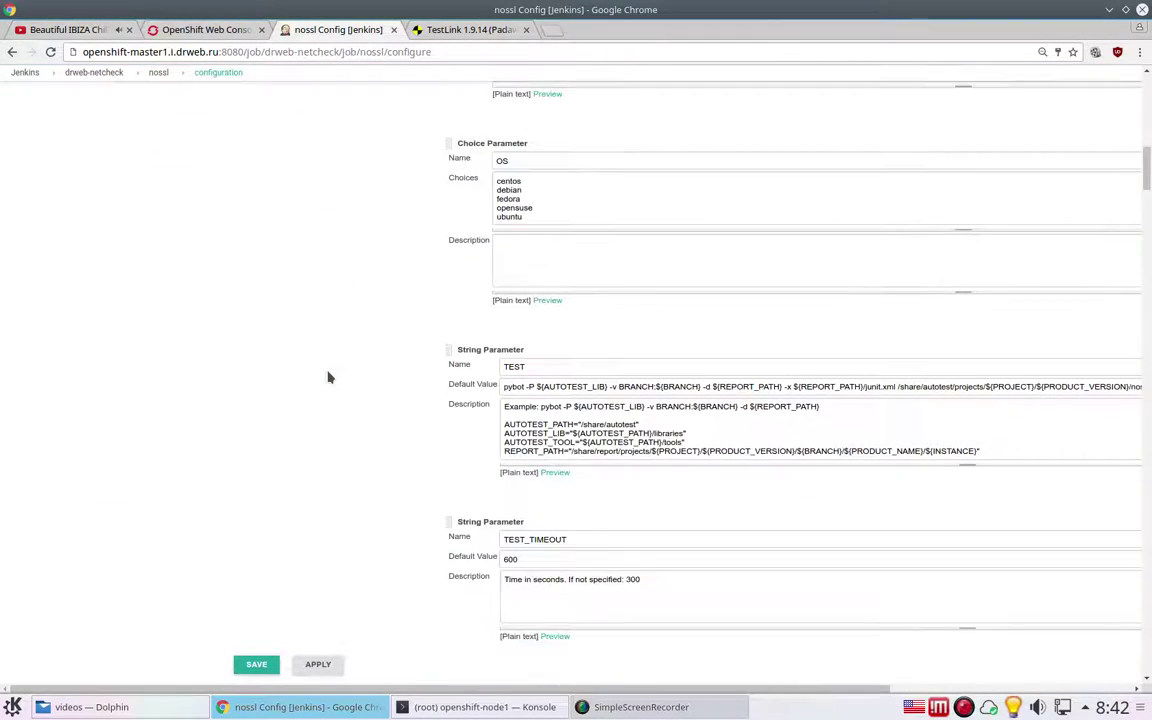
scroll(328, 377, down, 9)
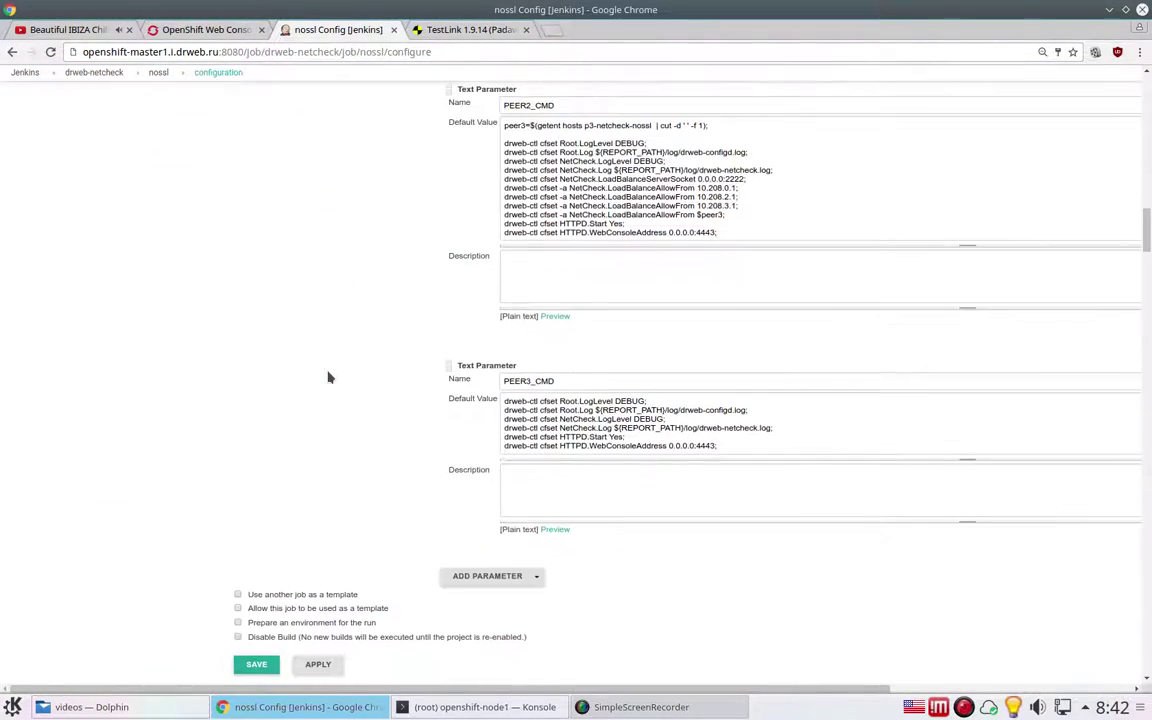
scroll(328, 377, down, 10)
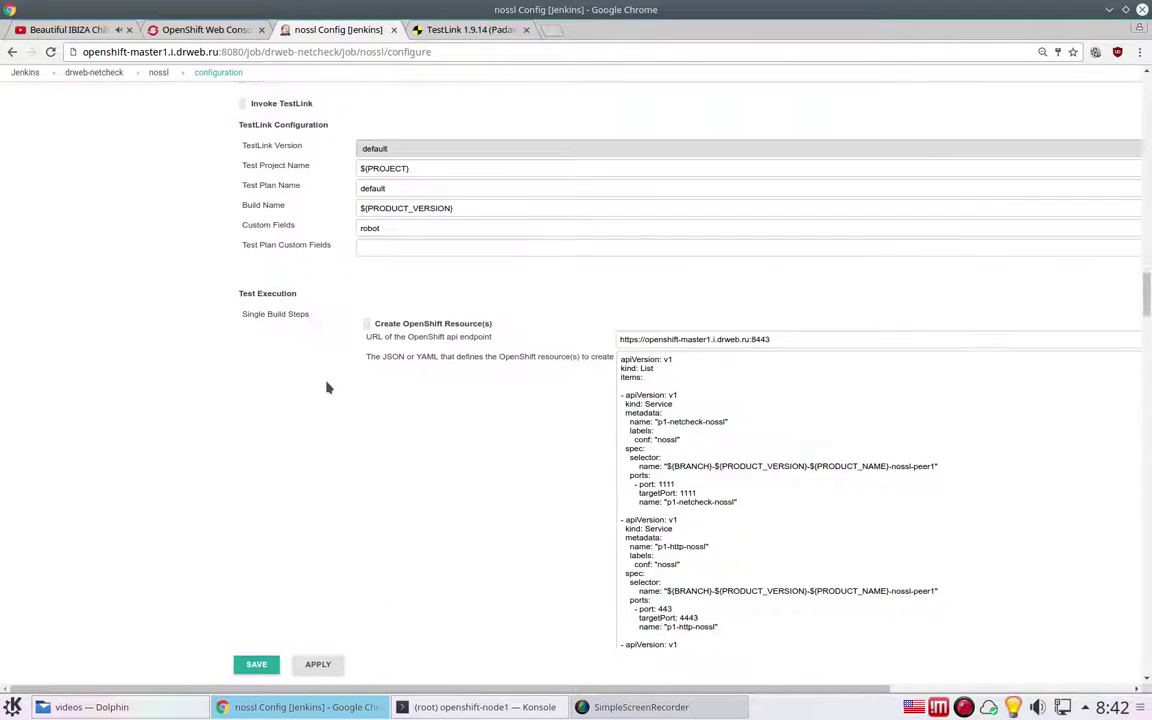
Examine the job's TestLink configuration: test project name, test plan name, build name and custom fields
triple_click(456, 141)
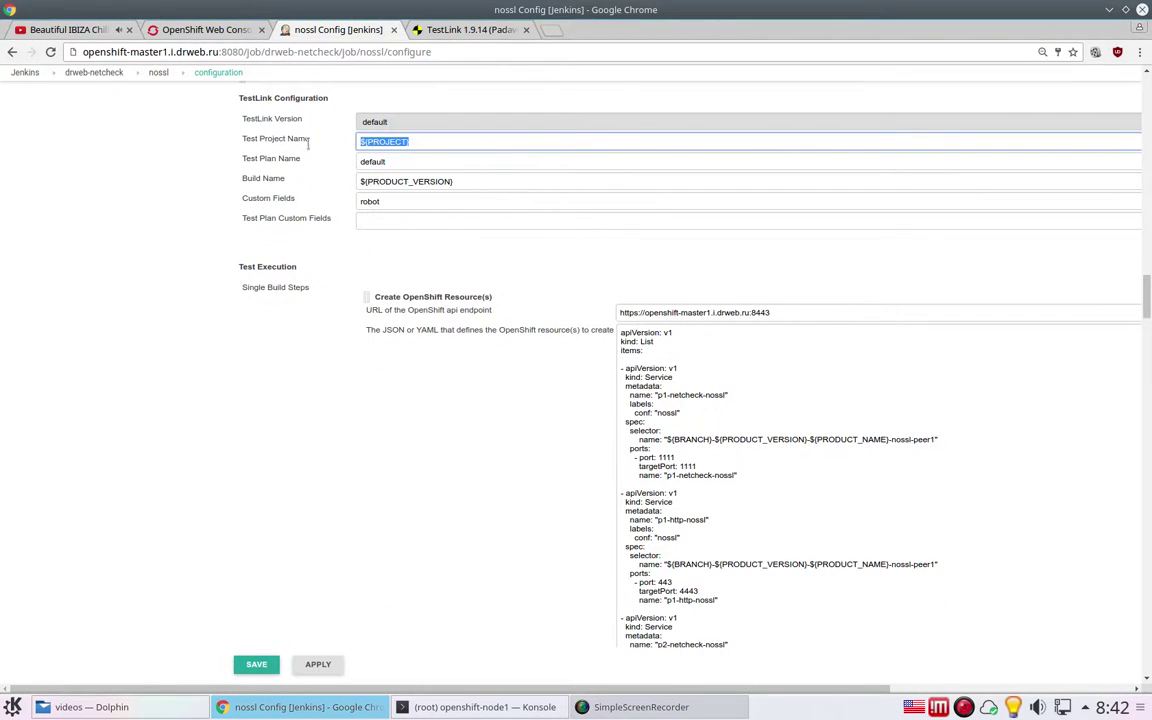
key(Tab)
click(482, 181)
drag(482, 181, 242, 178)
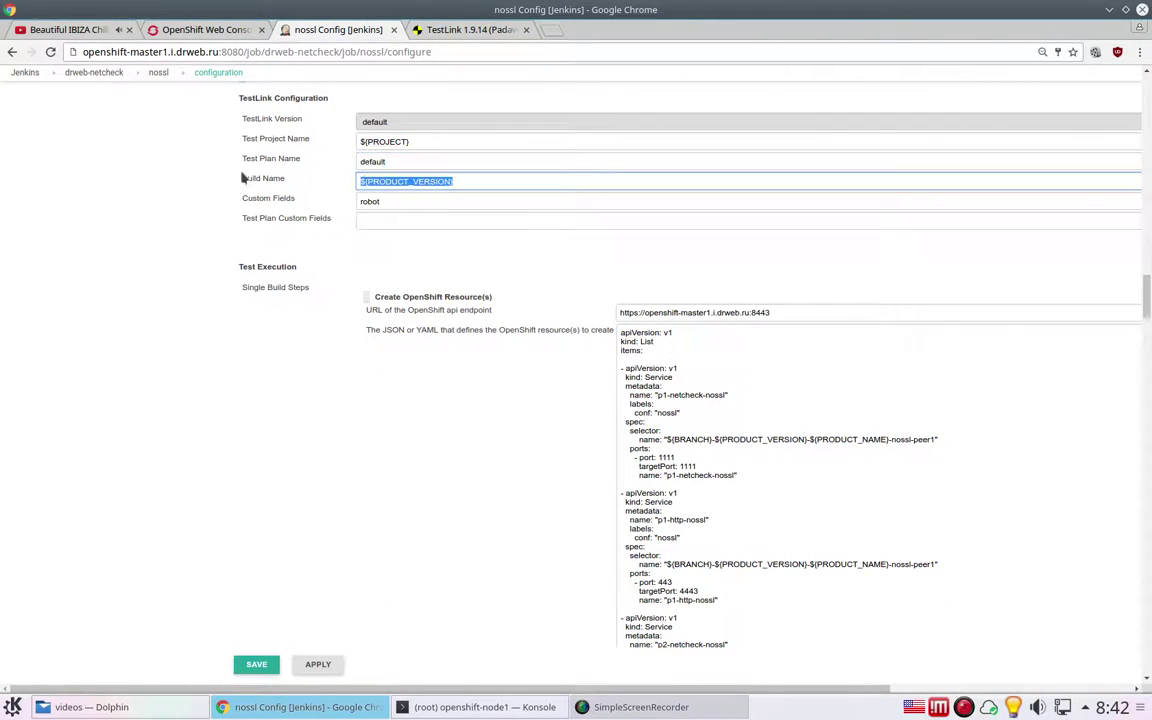
key(Tab)
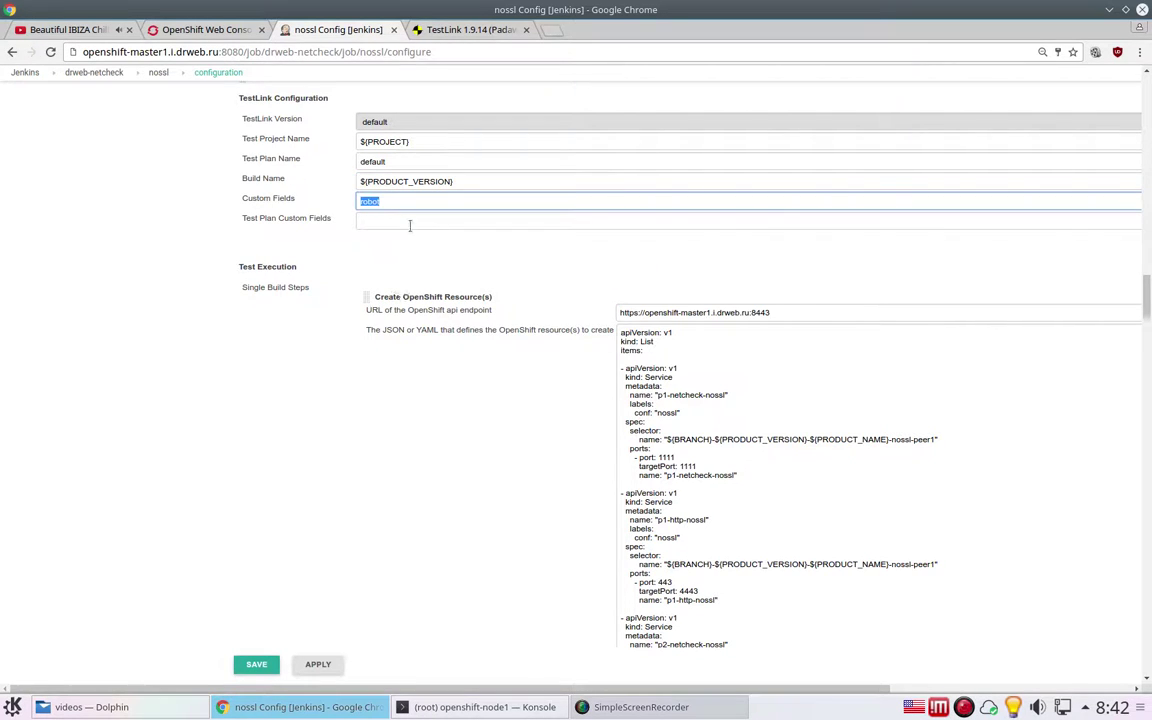
key(Tab)
Examine the service definitions in the first Create OpenShift Resource(s) build step
scroll(415, 424, down, 10)
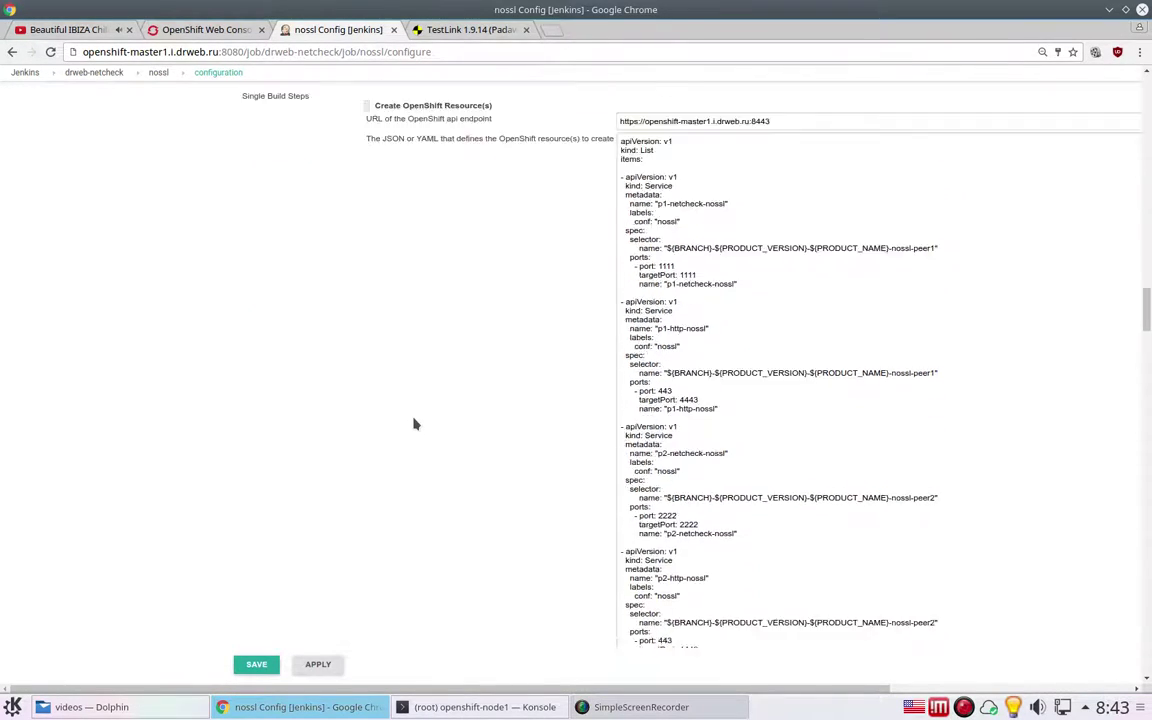
scroll(415, 424, up, 5)
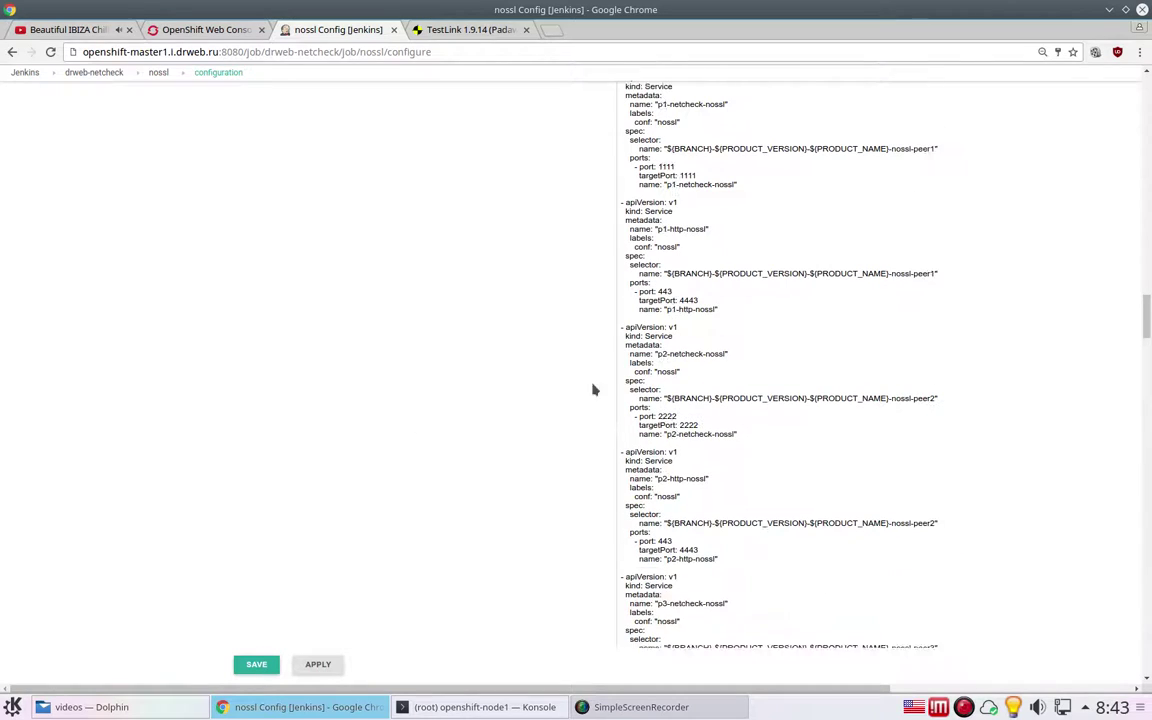
drag(661, 264, 992, 280)
Examine the DeploymentConfig definitions for peer1, peer2 and peer3, including peer1's post-start command
scroll(419, 438, down, 6)
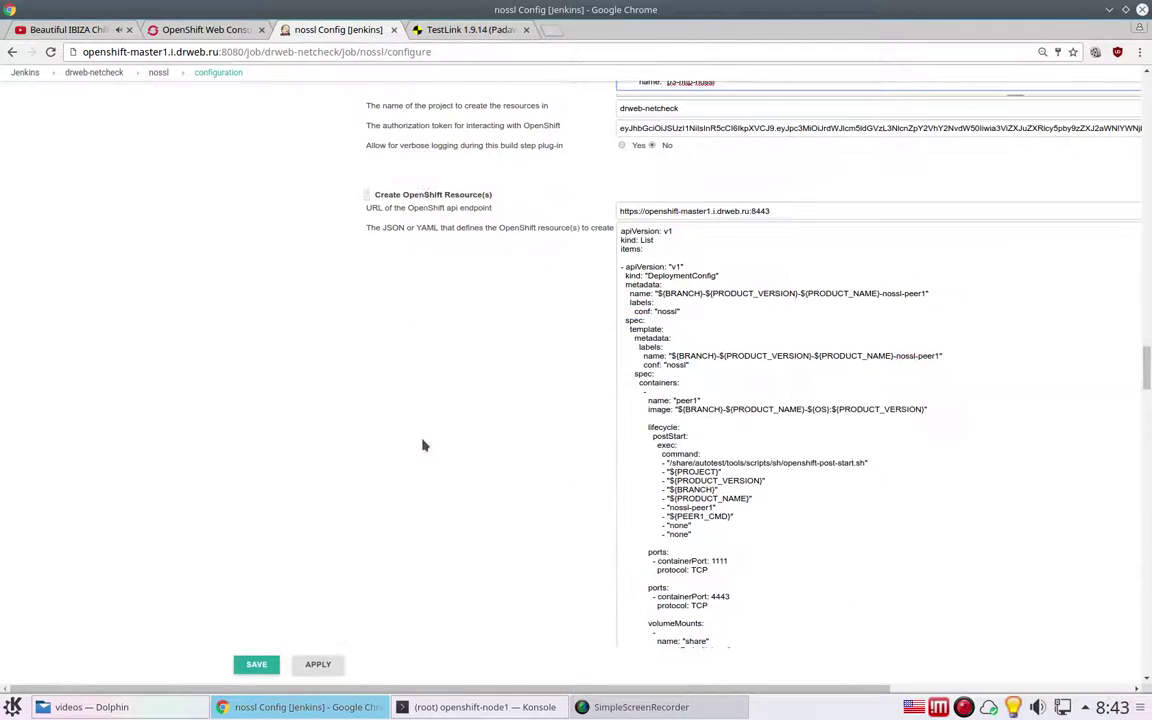
drag(935, 293, 622, 273)
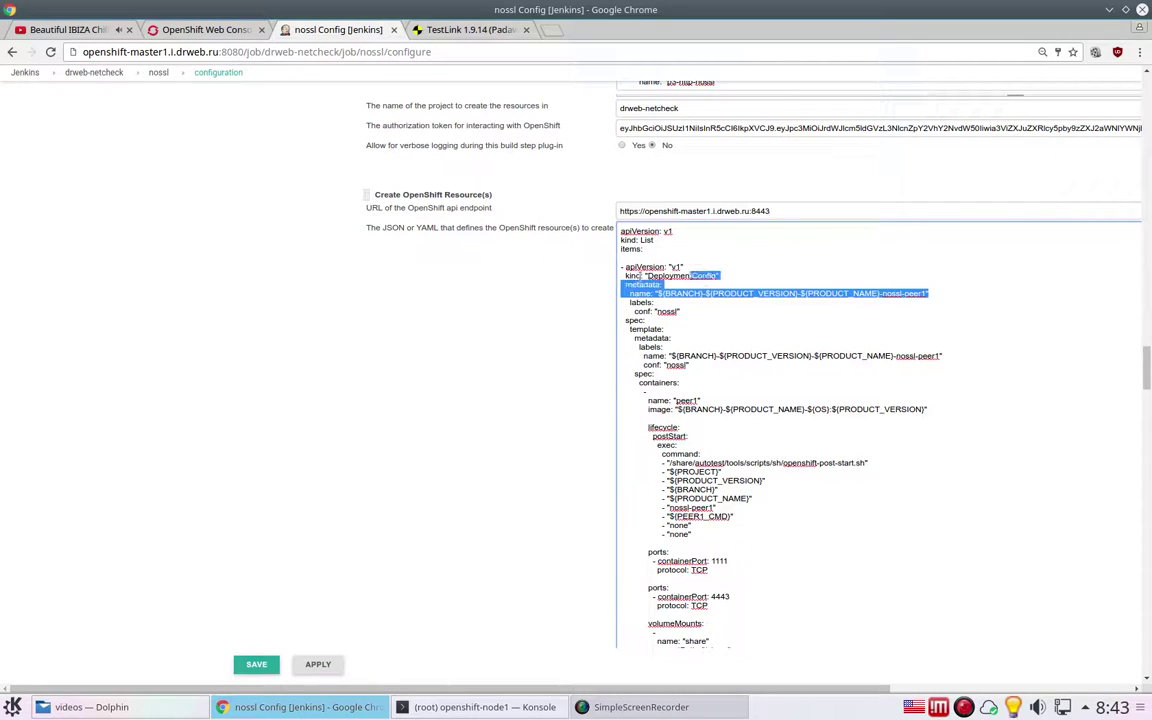
scroll(674, 424, down, 3)
drag(738, 388, 548, 316)
scroll(447, 463, down, 10)
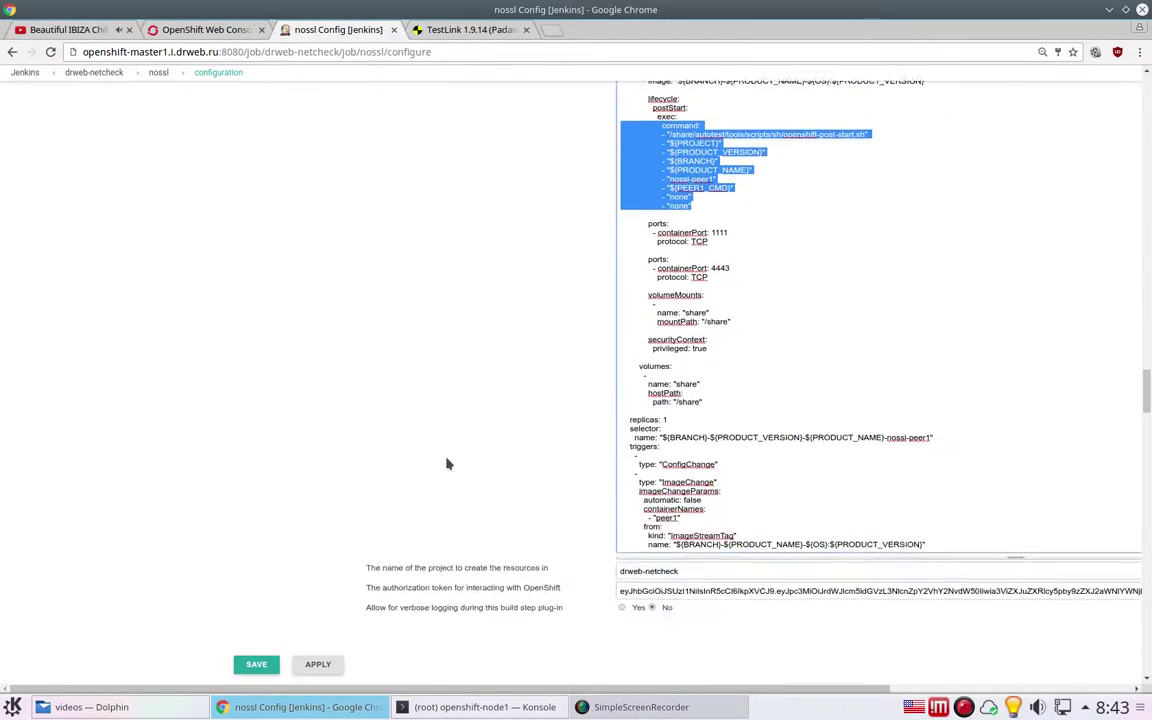
scroll(410, 508, down, 10)
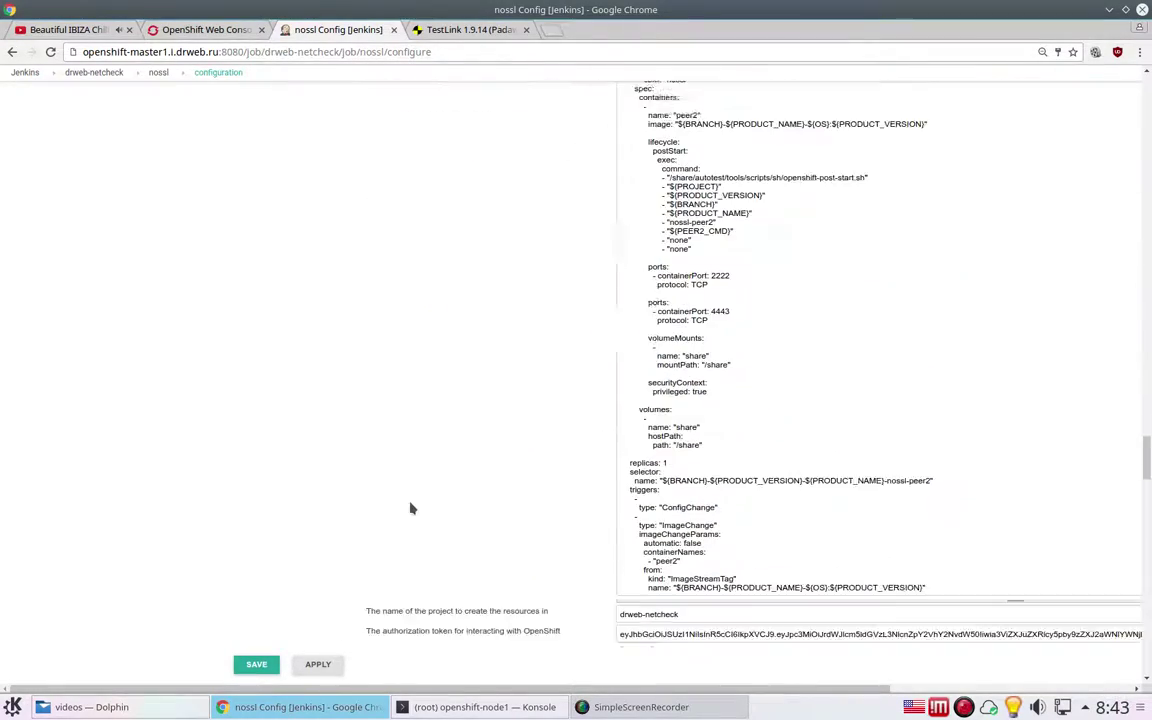
scroll(410, 508, down, 10)
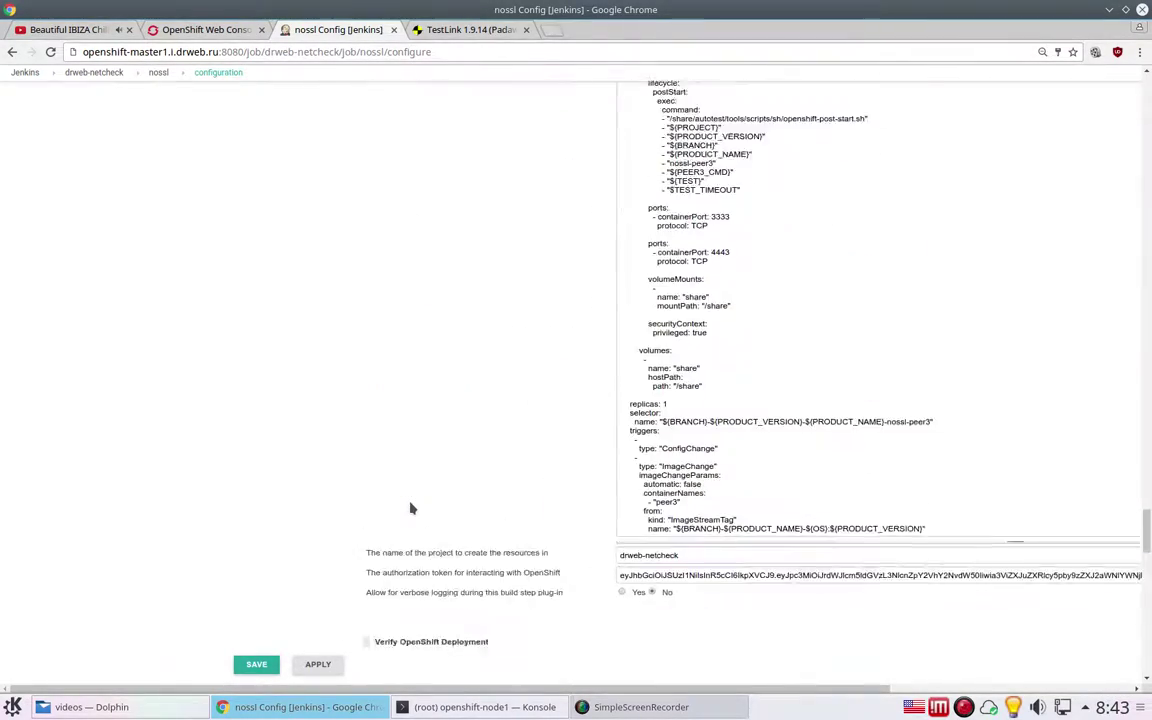
Examine the Result Seeking Strategy's JUnit include pattern and key custom field
scroll(410, 505, down, 3)
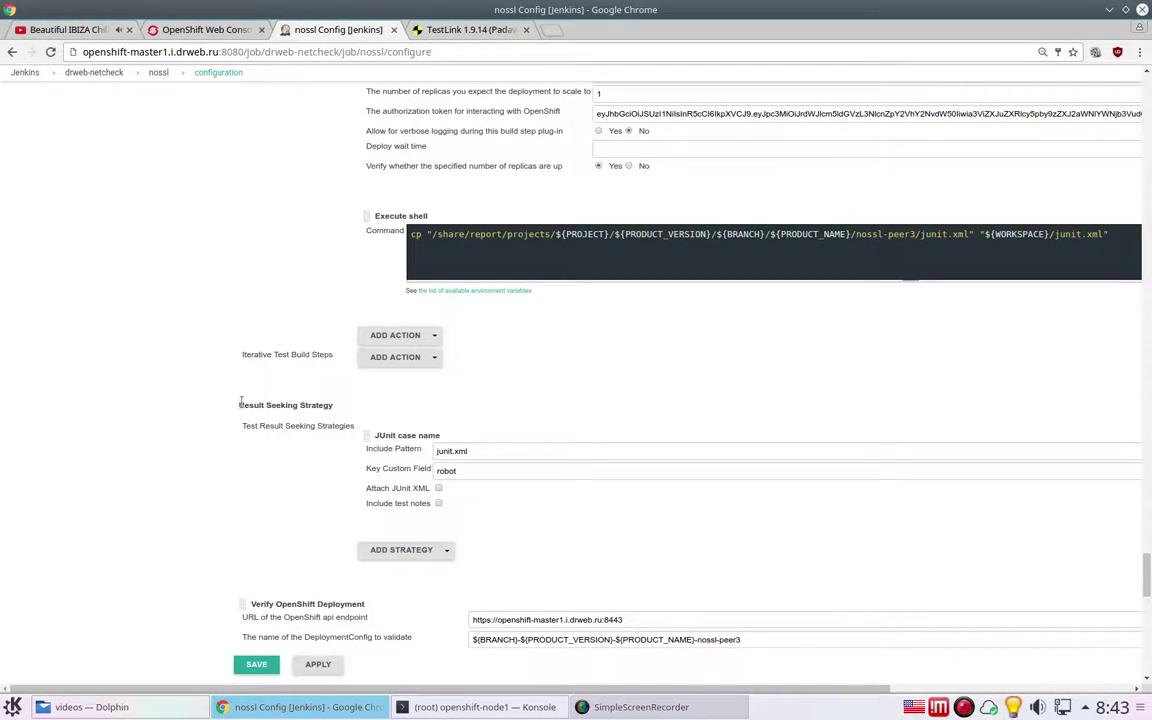
drag(240, 403, 368, 421)
click(478, 452)
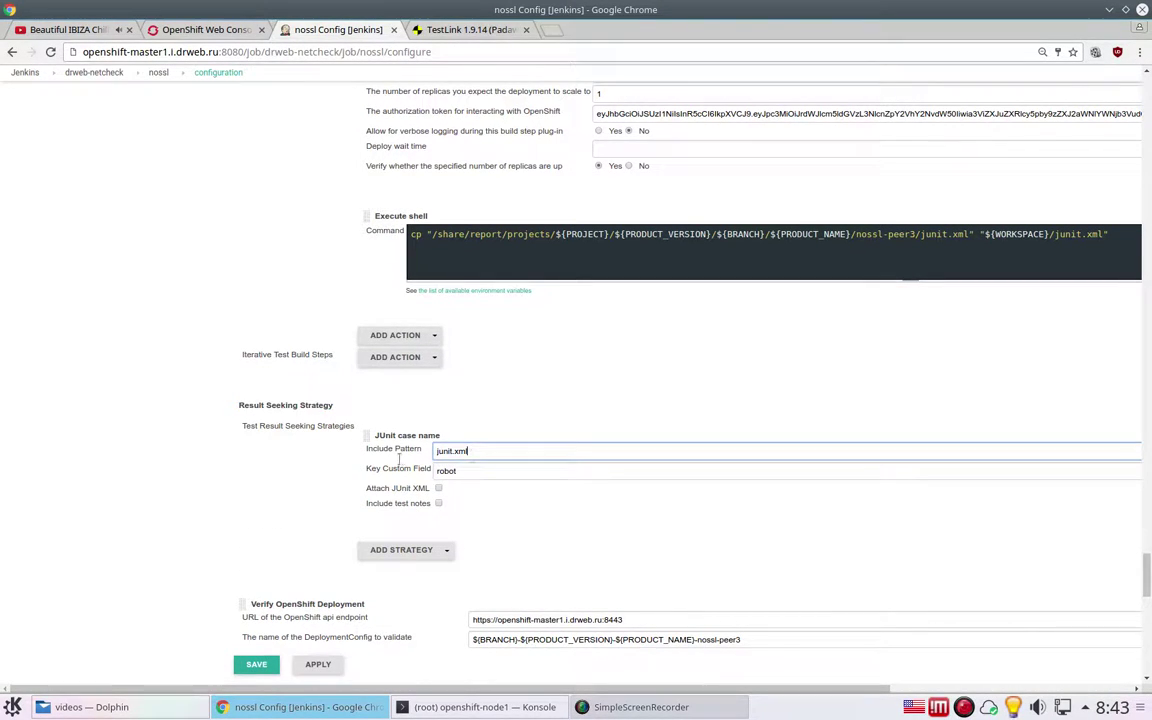
key(Tab)
Review the post-build deletion of OpenShift resources by label, checking its resource types and label value, and leave the configuration page
scroll(270, 463, down, 5)
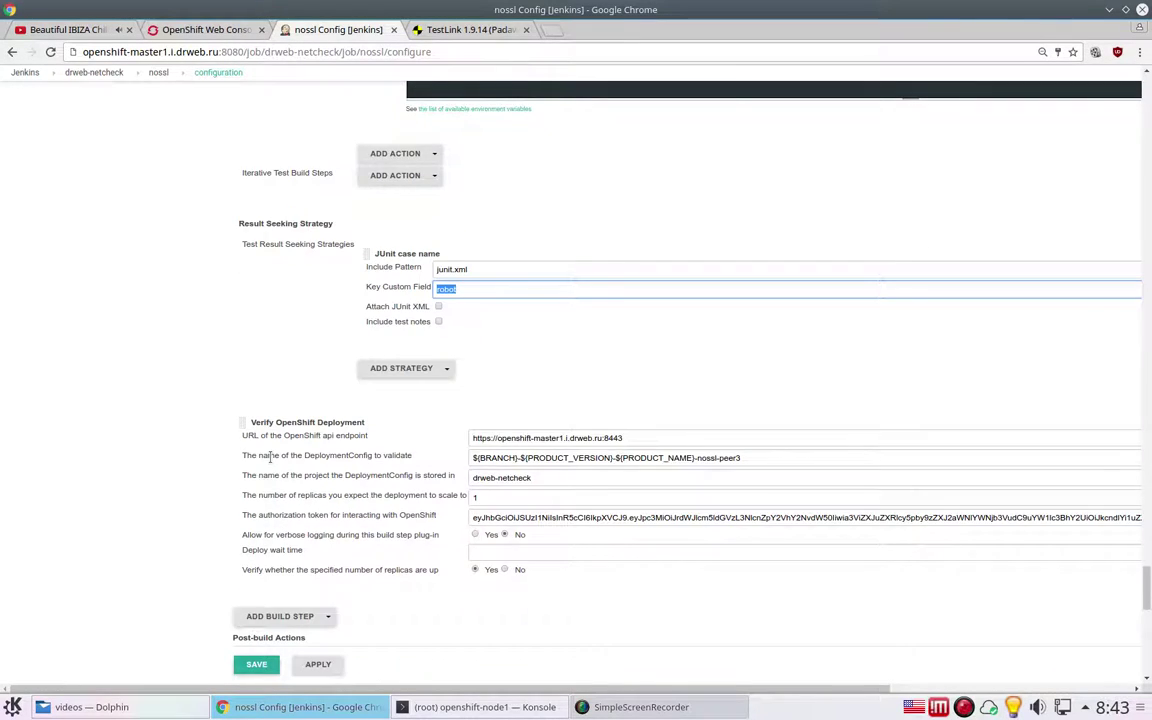
scroll(270, 460, down, 8)
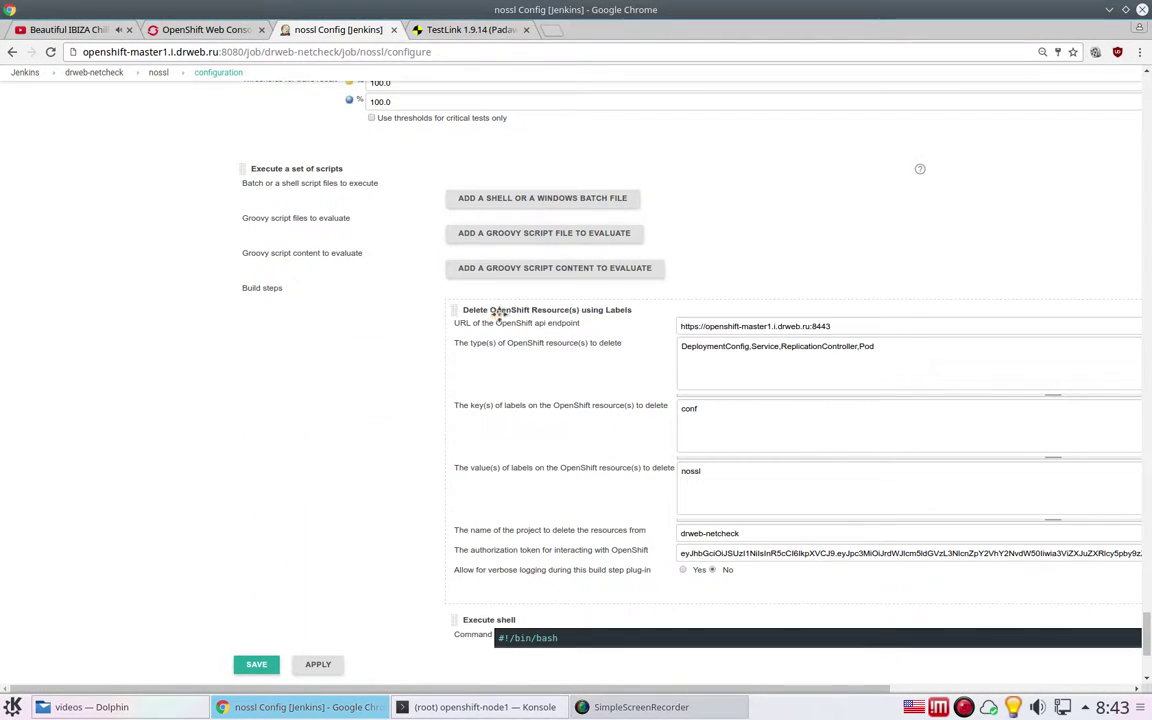
scroll(895, 324, down, 1)
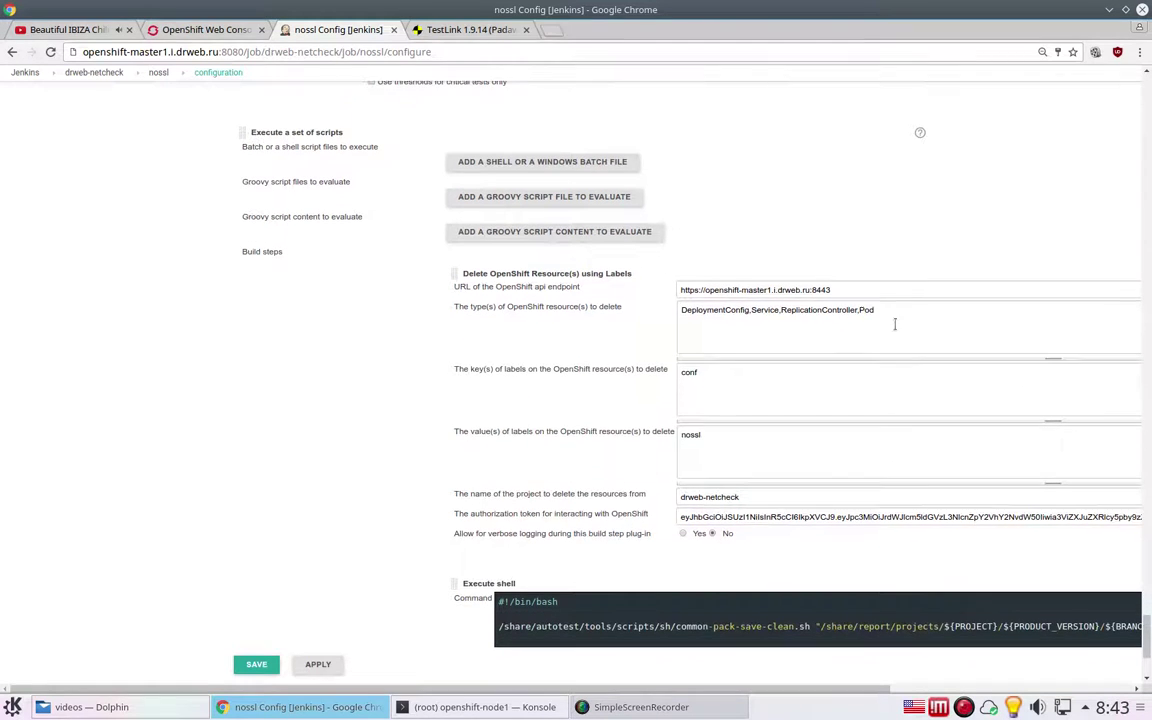
drag(898, 311, 548, 307)
drag(714, 430, 648, 432)
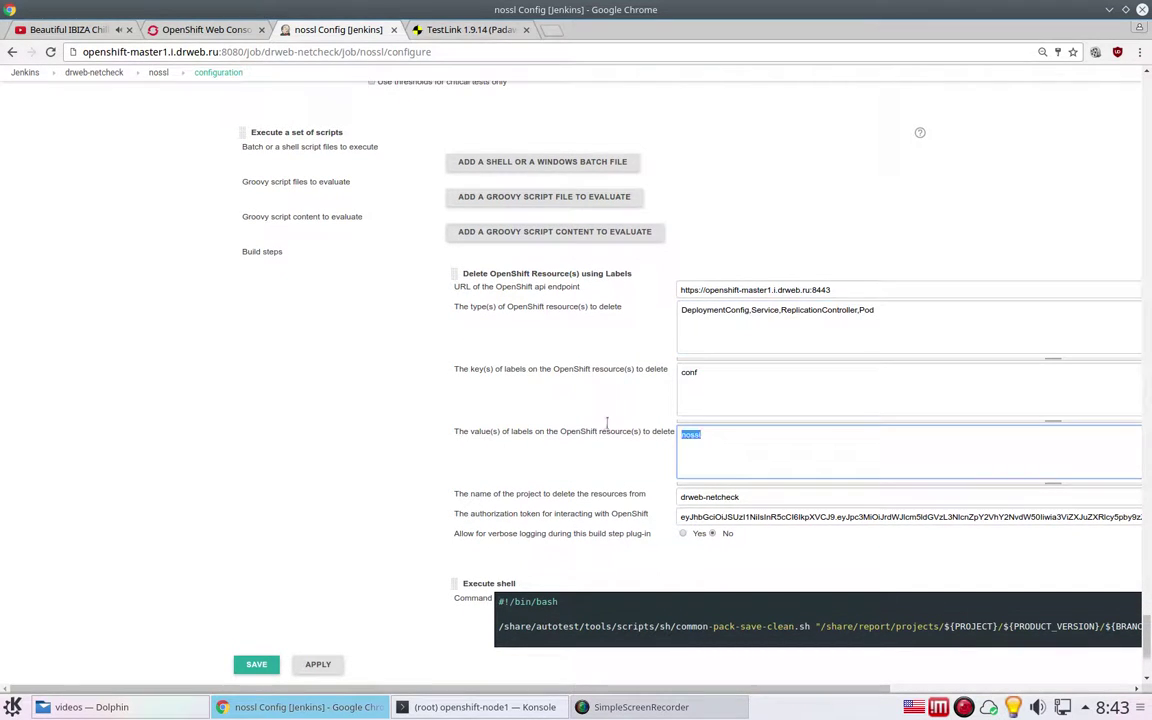
scroll(360, 391, down, 4)
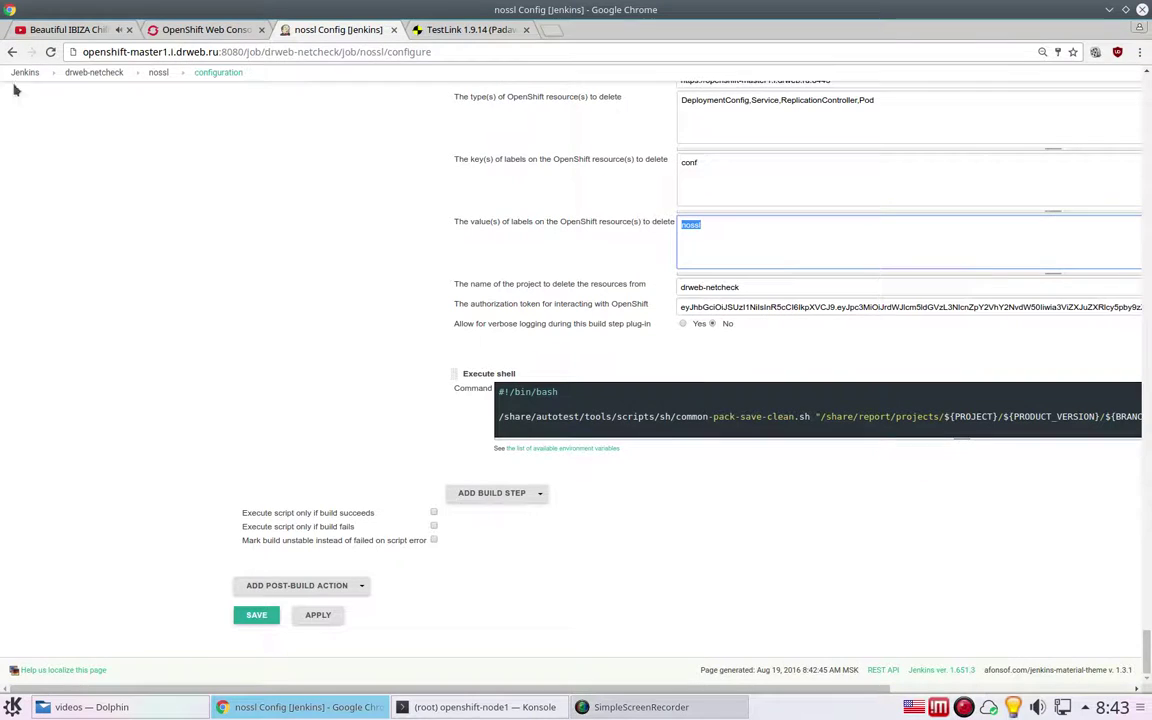
key(alt+Left)
Switch to TestLink and start a new test case in the nossl test suite, entering its title
click(425, 30)
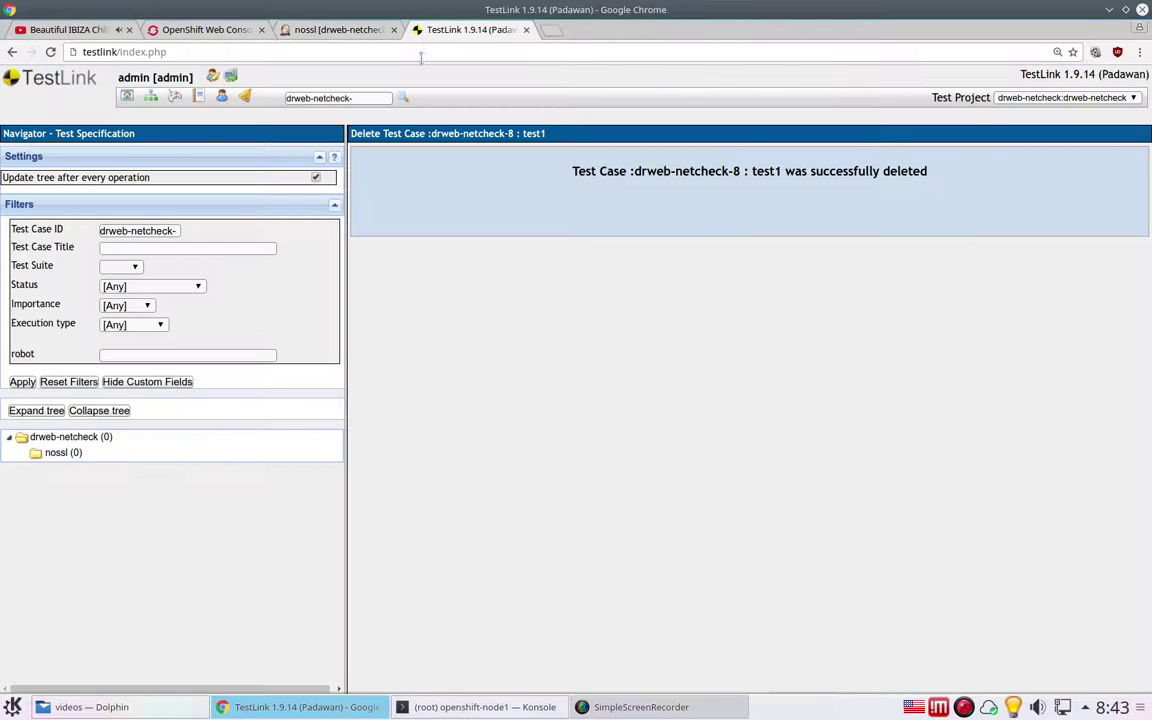
click(65, 452)
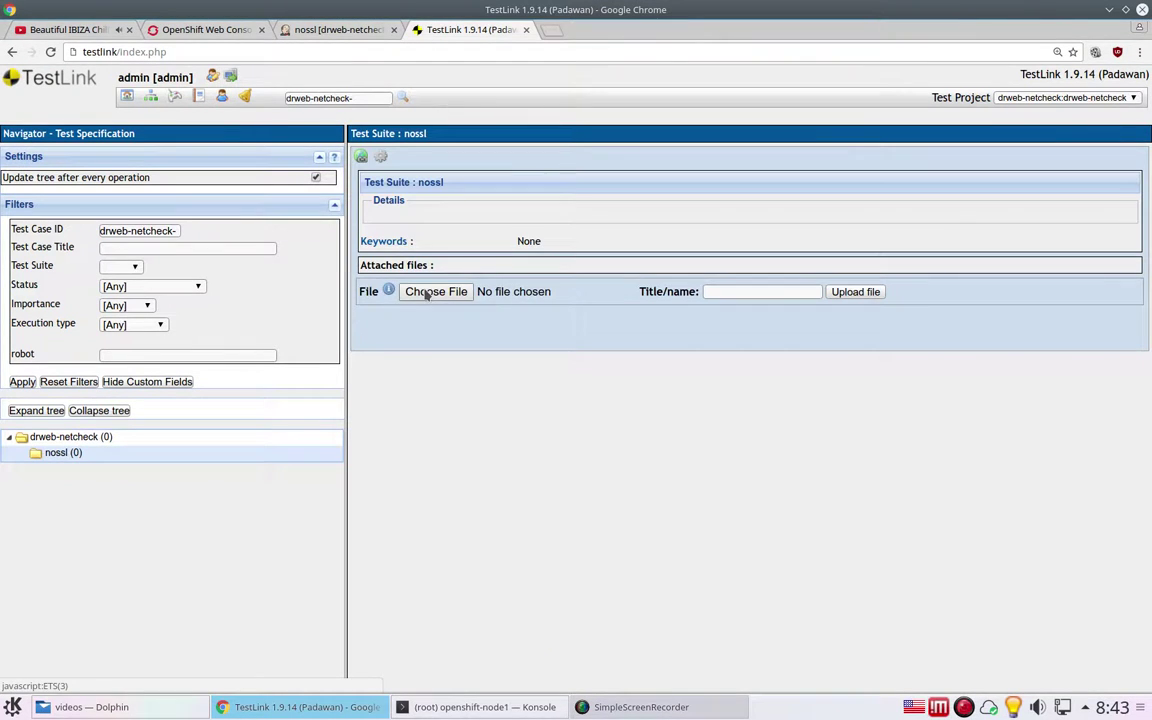
click(385, 158)
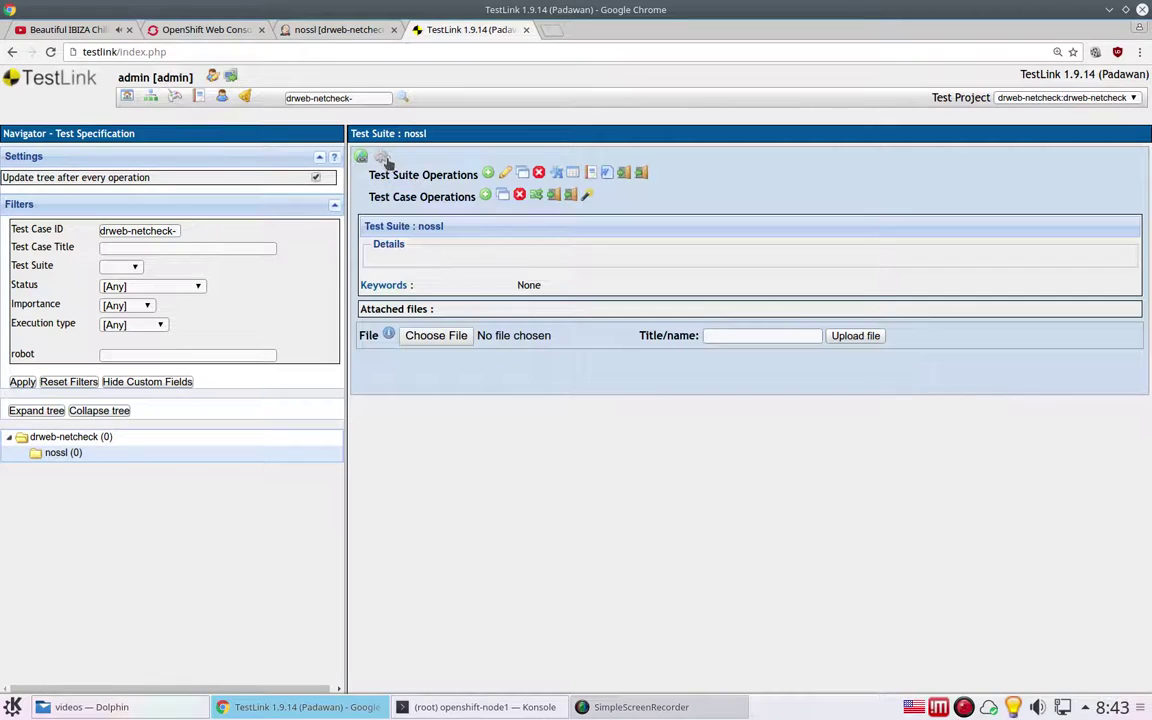
click(485, 195)
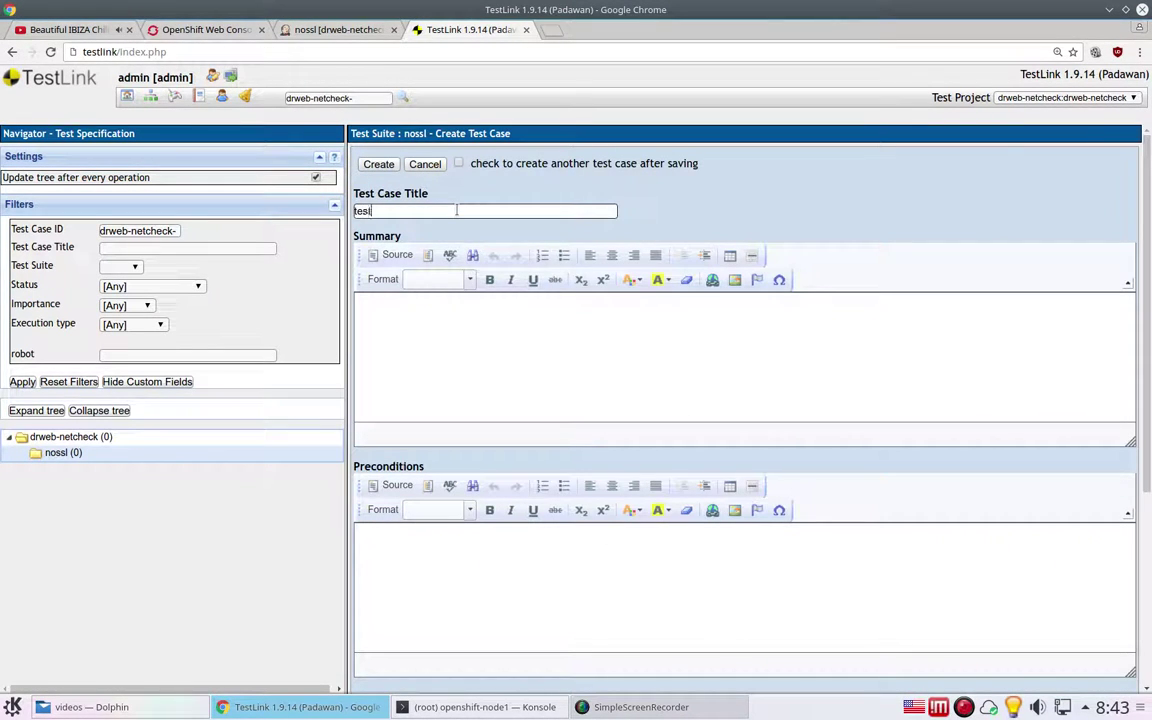
Set the new test case's status to Final, its execution type to Automated and its robot field to test1
scroll(465, 460, down, 4)
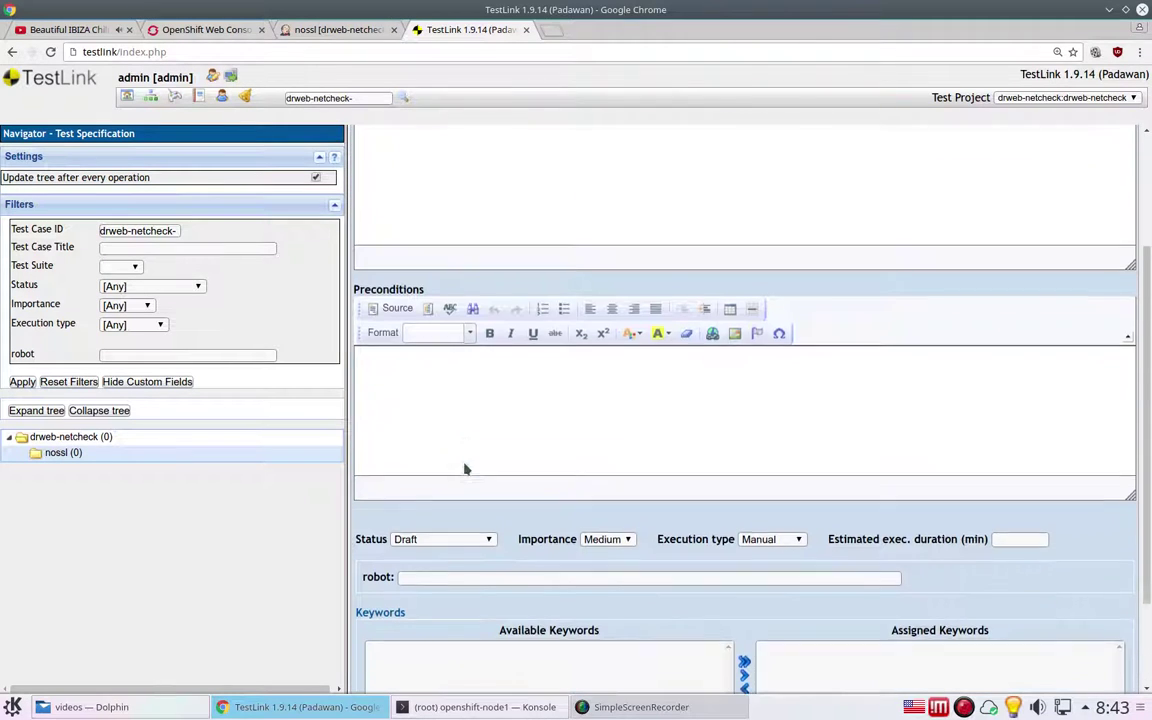
click(440, 534)
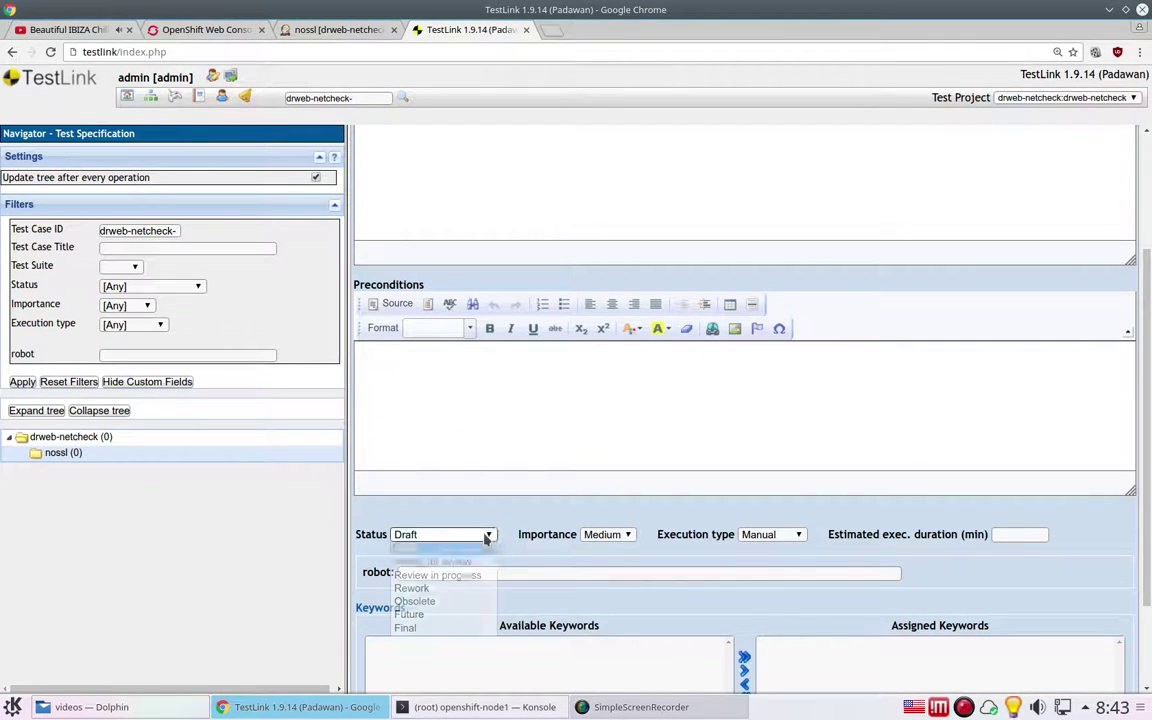
click(445, 625)
click(748, 537)
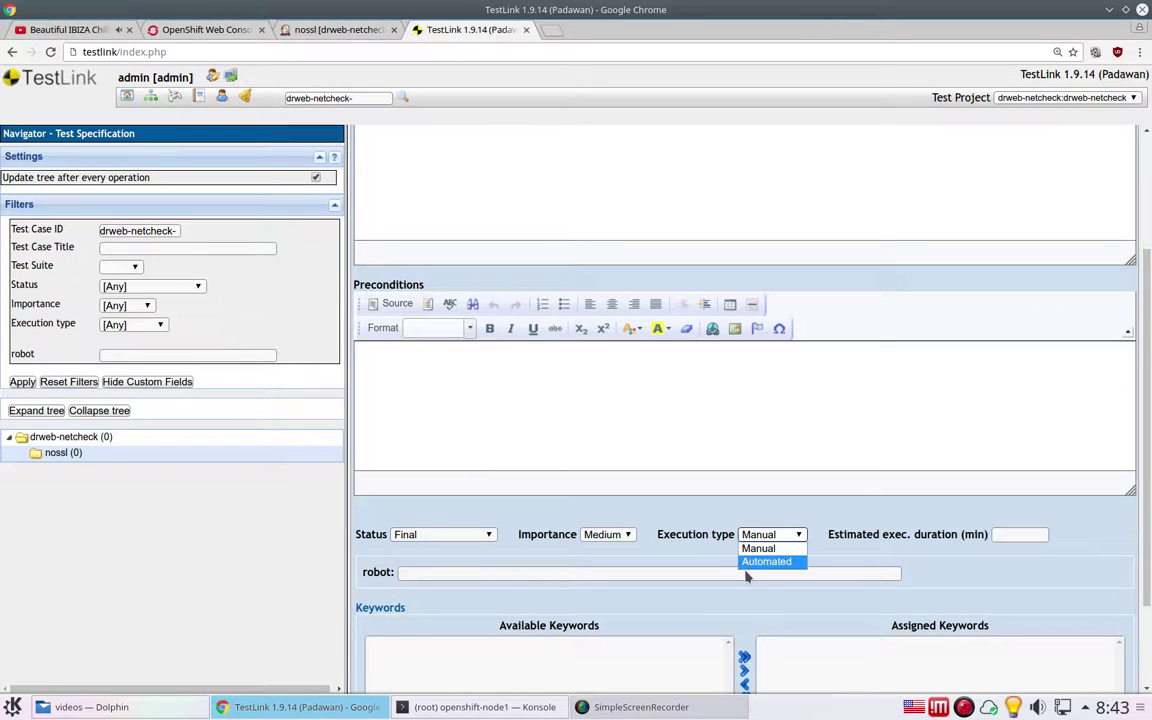
click(748, 560)
click(717, 572)
text(test1)
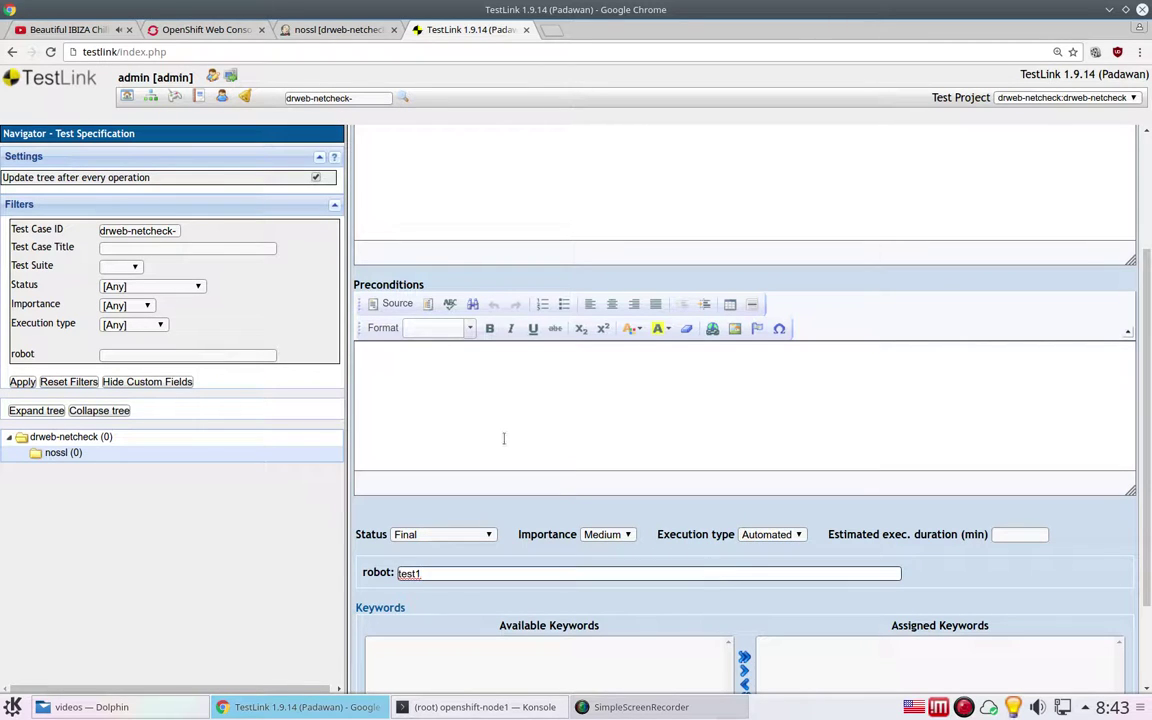
Save the new test case and add test1 from the nossl suite to the default test plan
scroll(591, 540, down, 2)
click(381, 633)
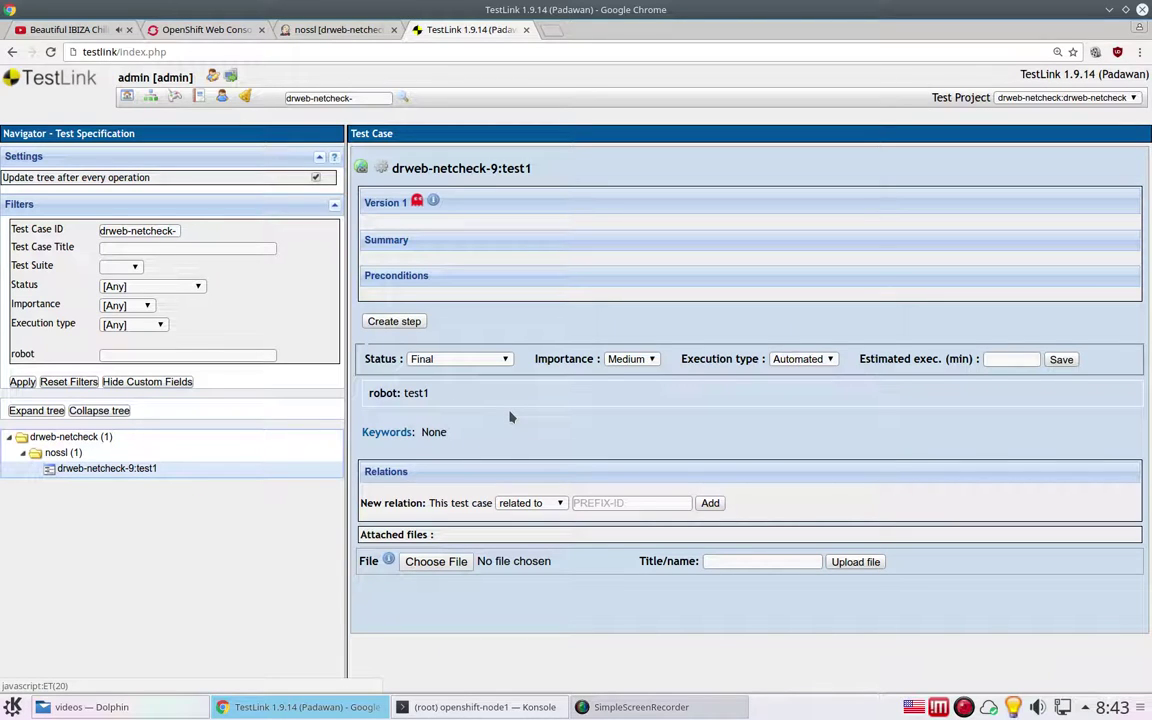
click(127, 96)
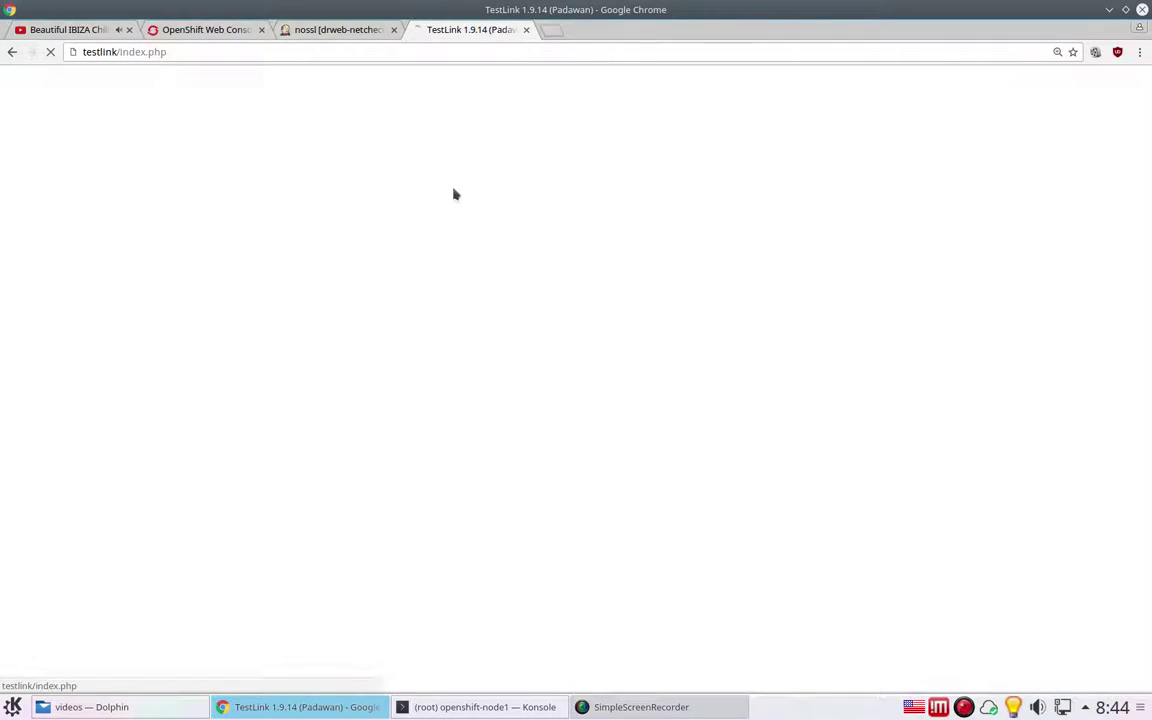
click(970, 379)
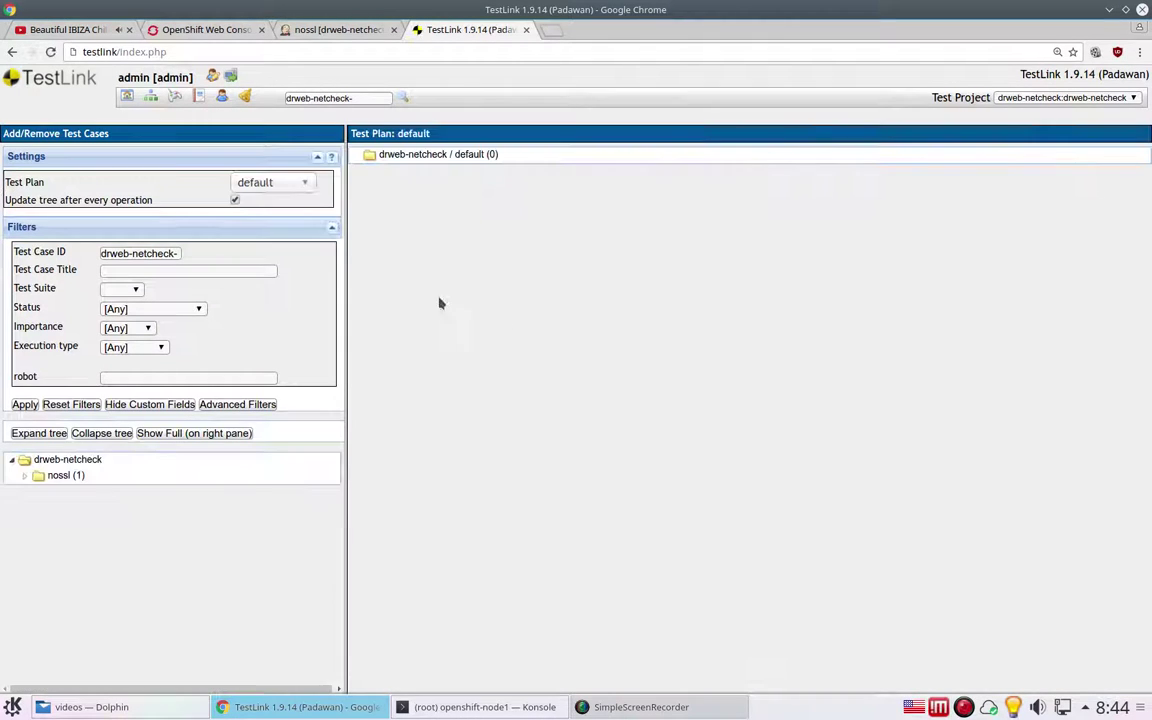
click(75, 476)
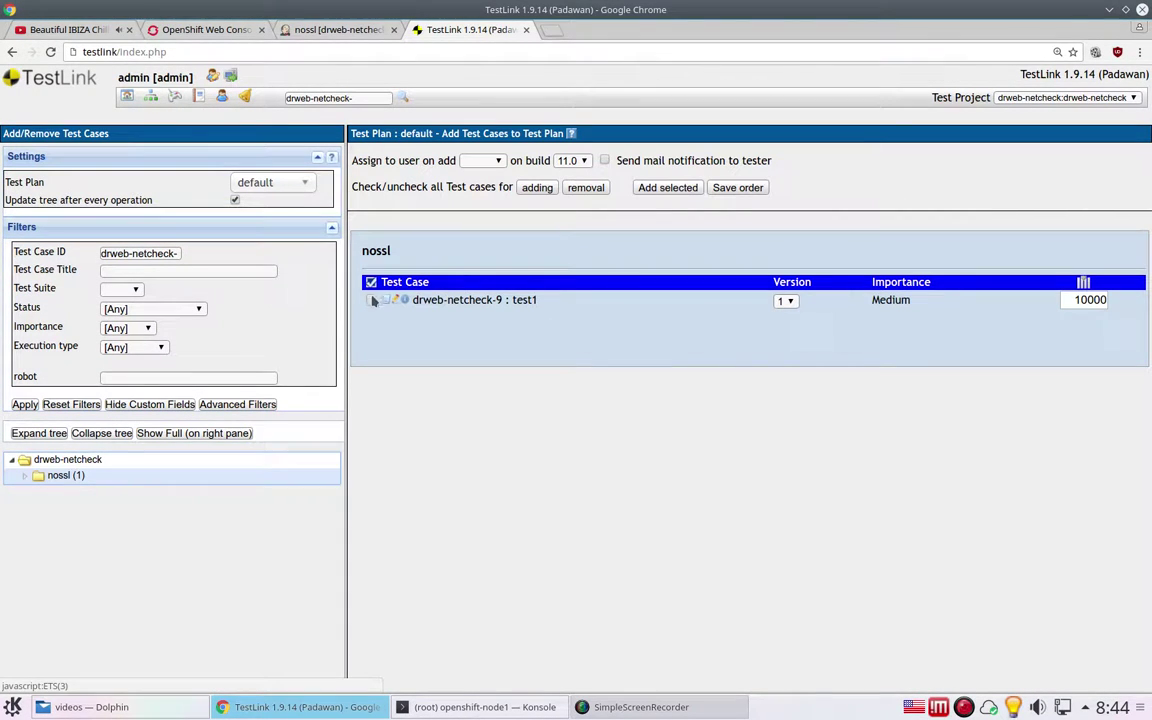
click(667, 187)
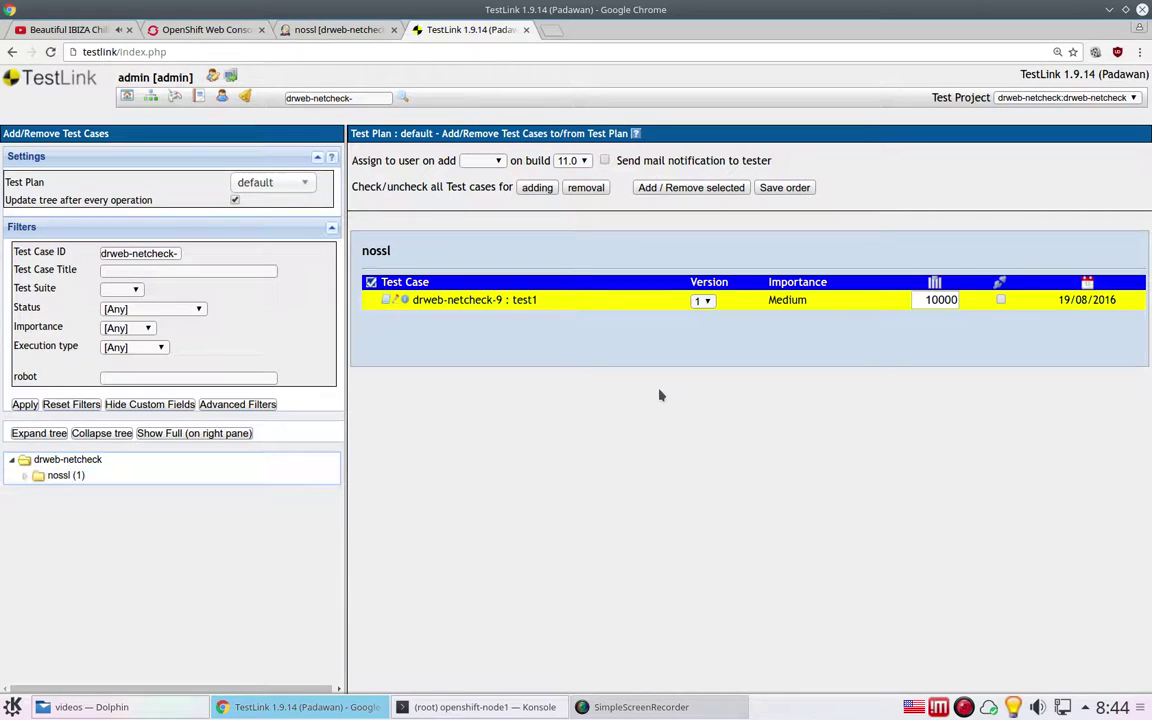
click(125, 95)
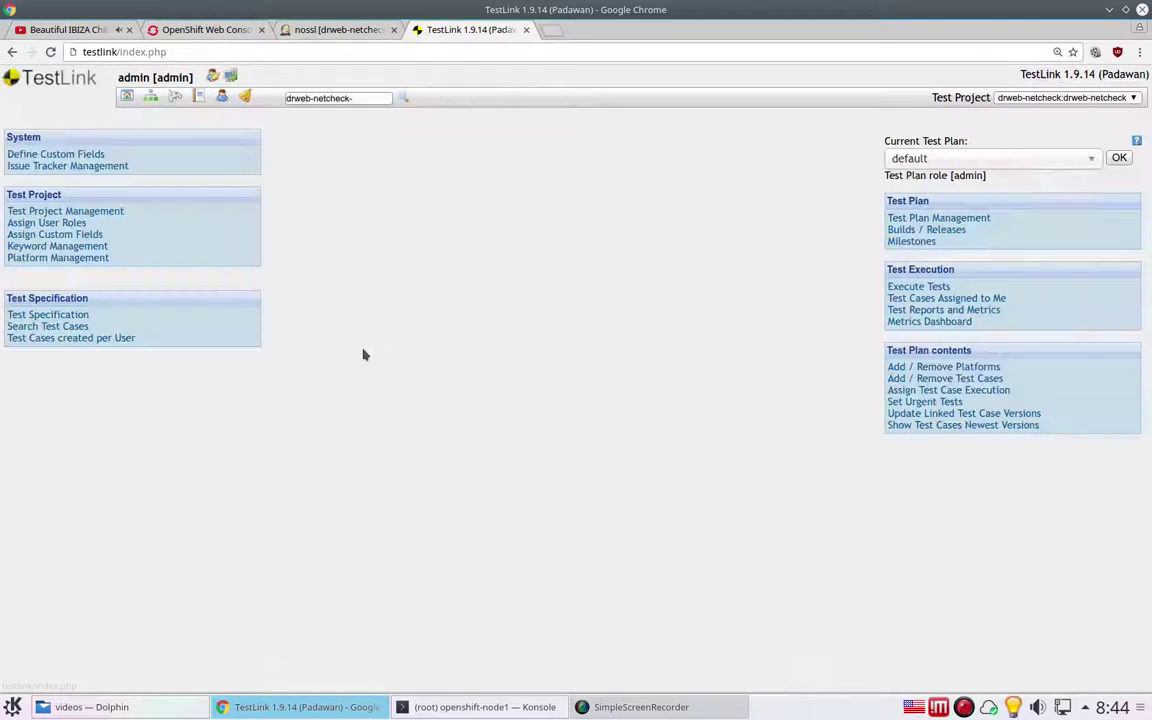
Switch to Jenkins and prepare a parameterized build of the nossl job with BRANCH testing and OS debian
click(291, 32)
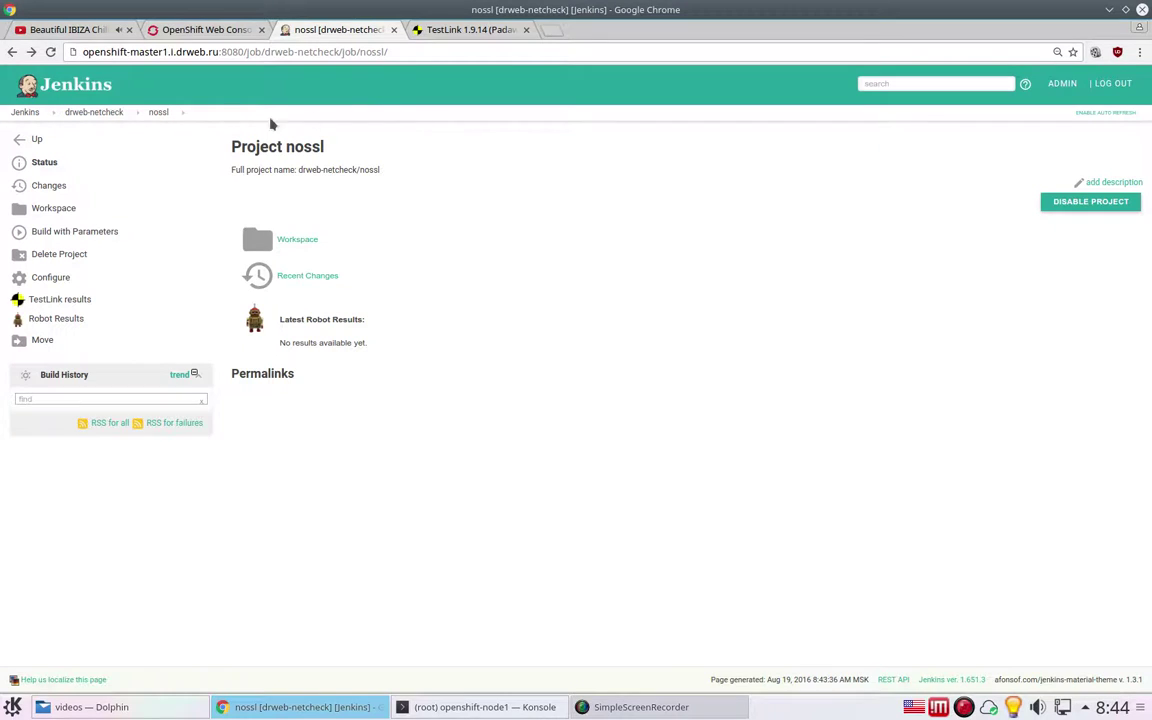
click(91, 232)
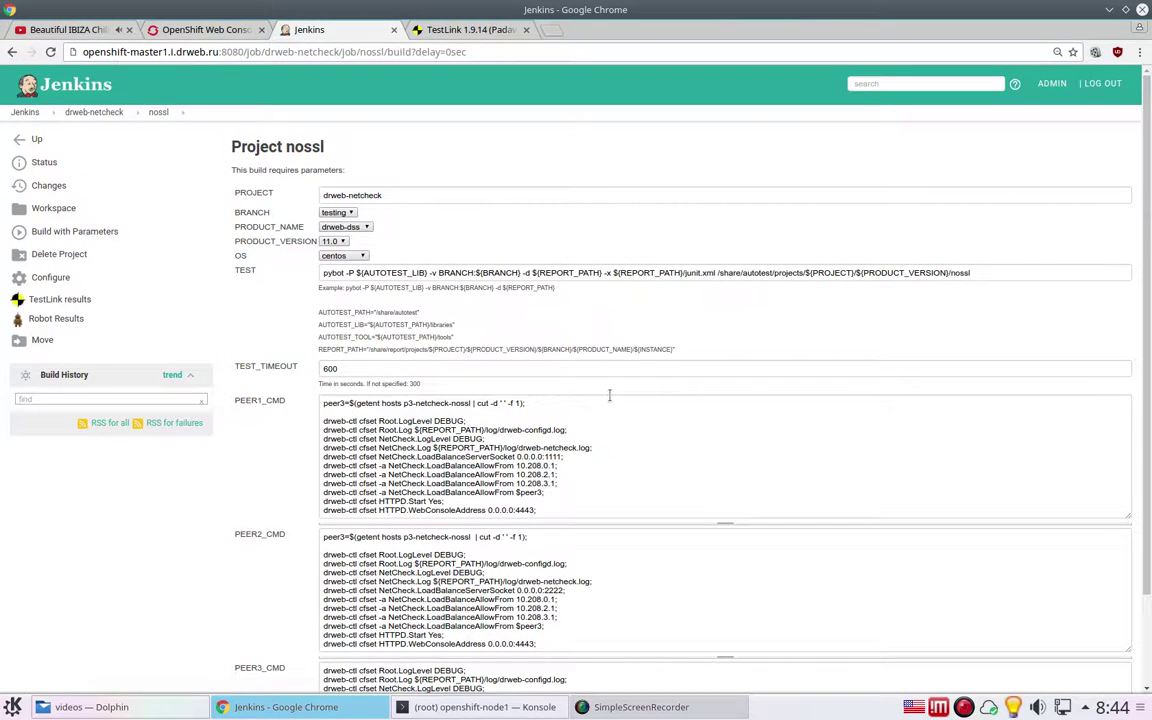
scroll(609, 396, down, 3)
scroll(450, 280, up, 3)
click(345, 214)
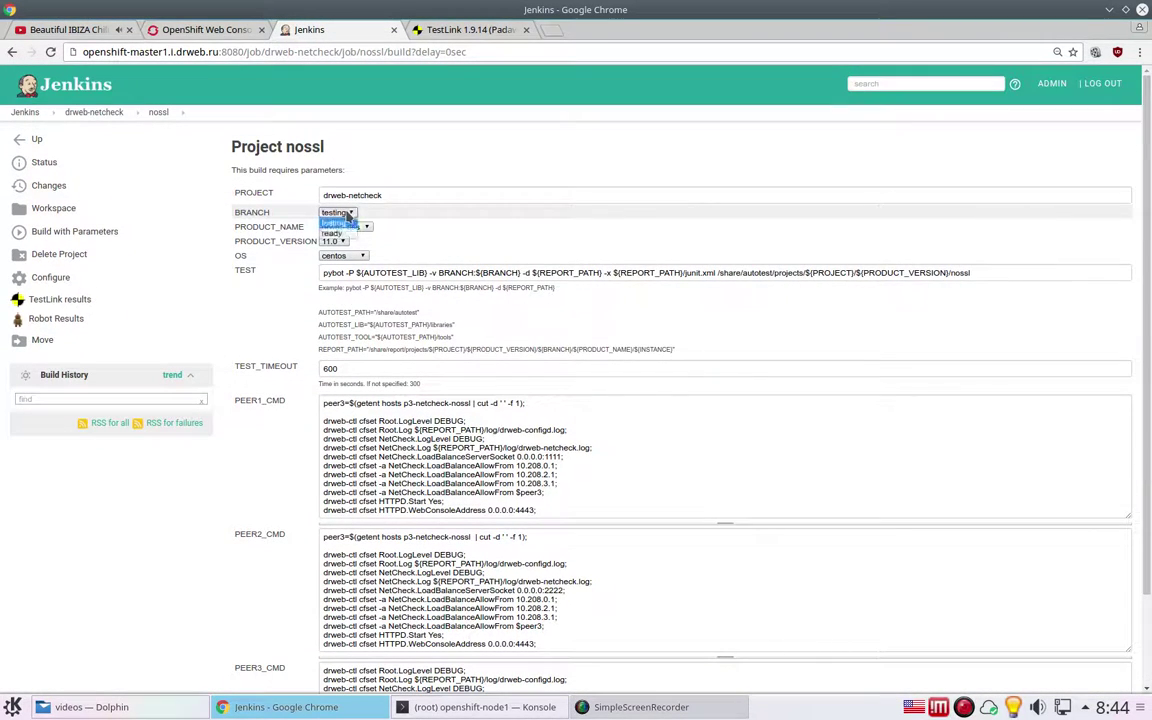
click(346, 220)
click(340, 256)
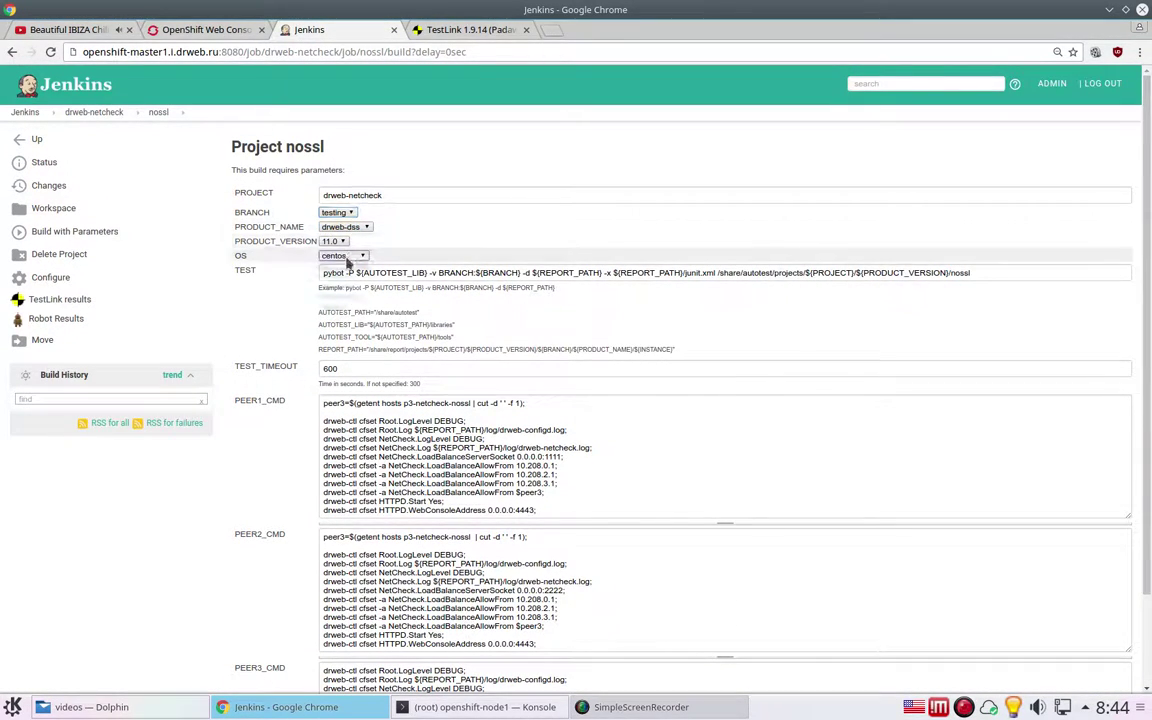
click(340, 276)
Review the PEER1_CMD and PEER2_CMD scripts in the build parameters and start the build
scroll(720, 382, down, 3)
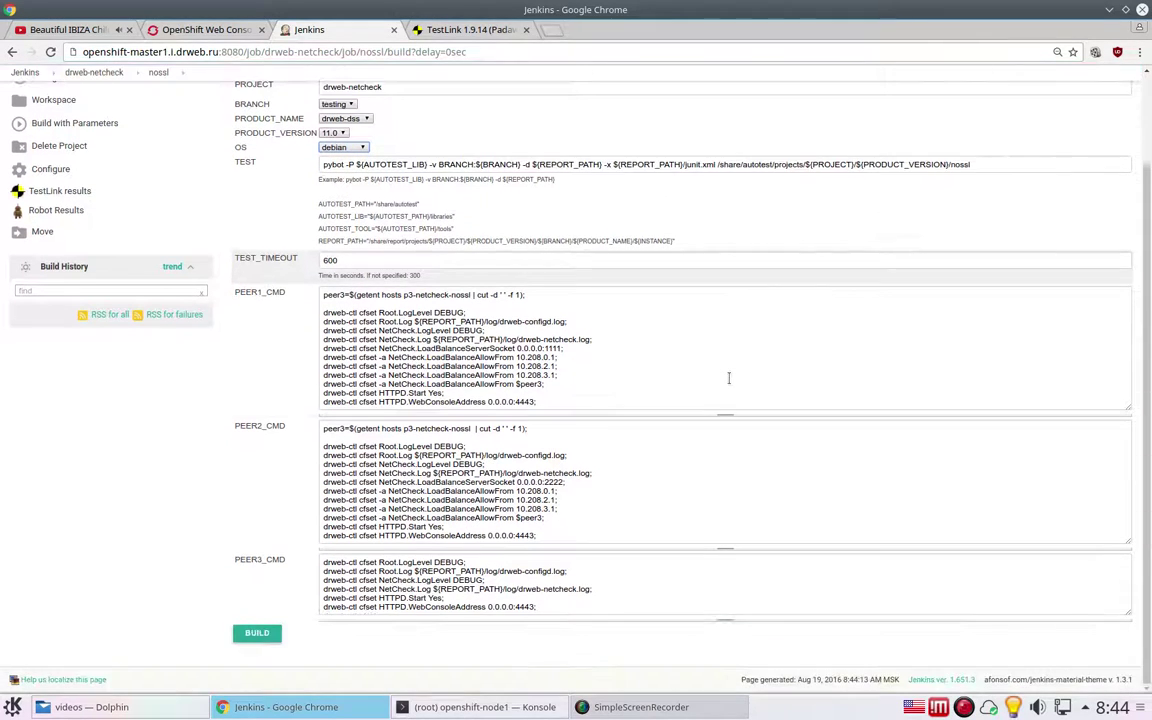
drag(718, 392, 244, 278)
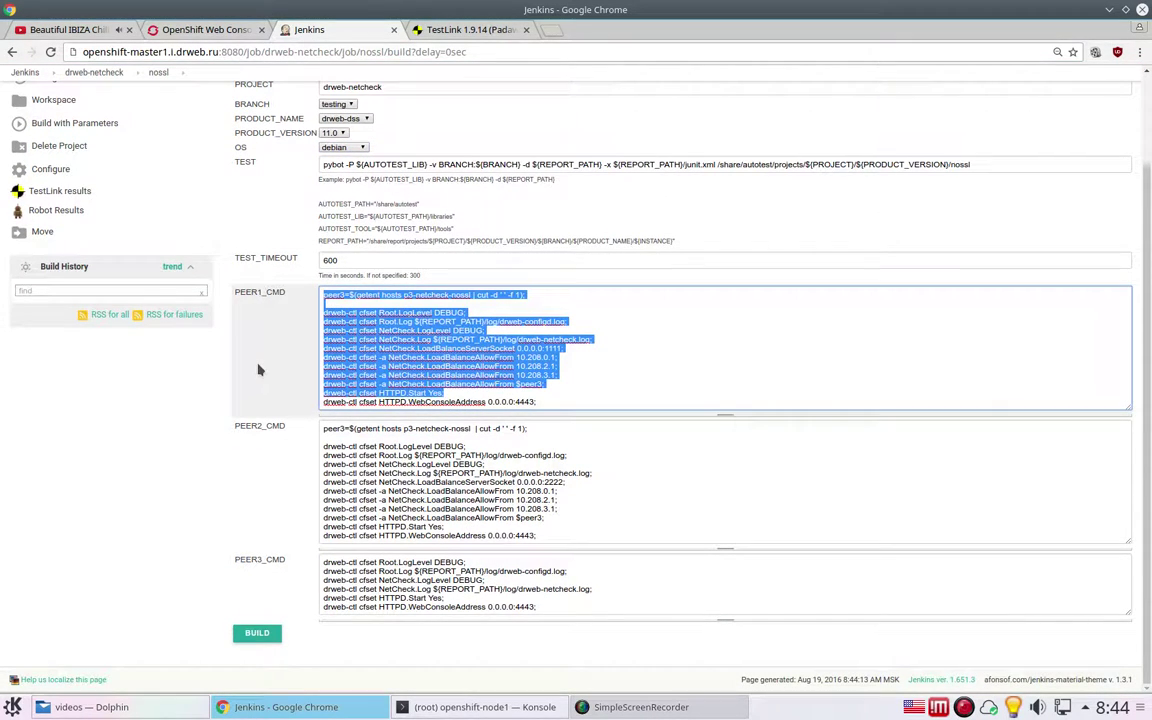
click(322, 458)
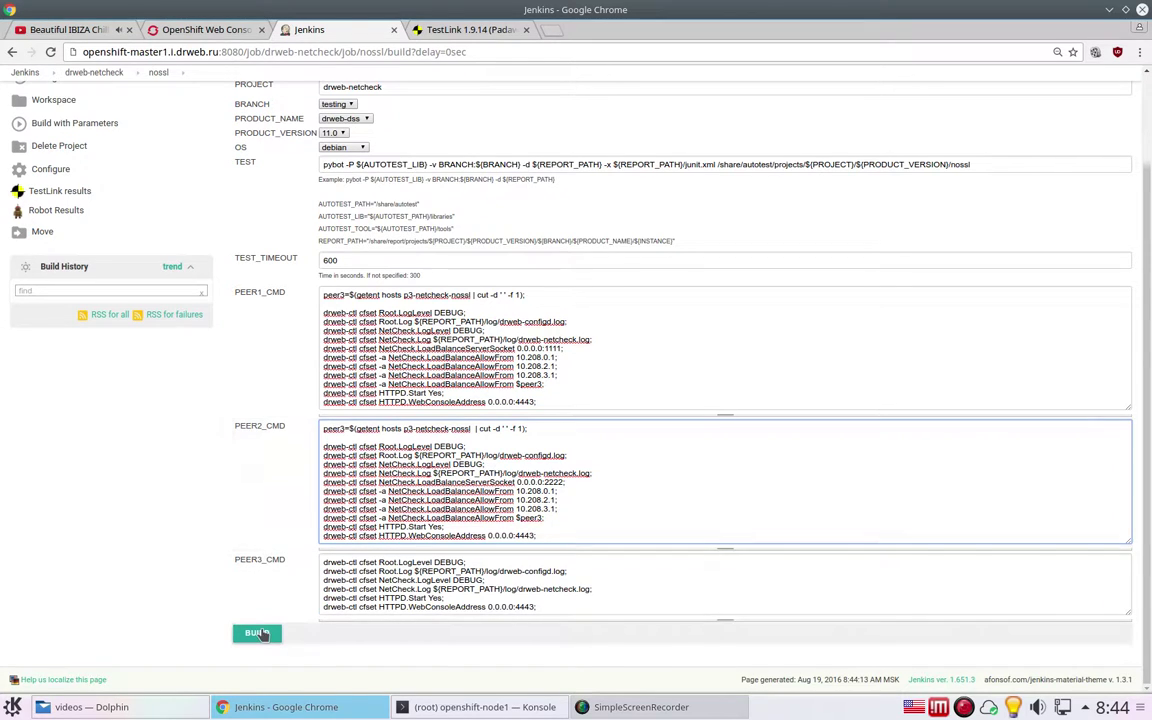
click(256, 633)
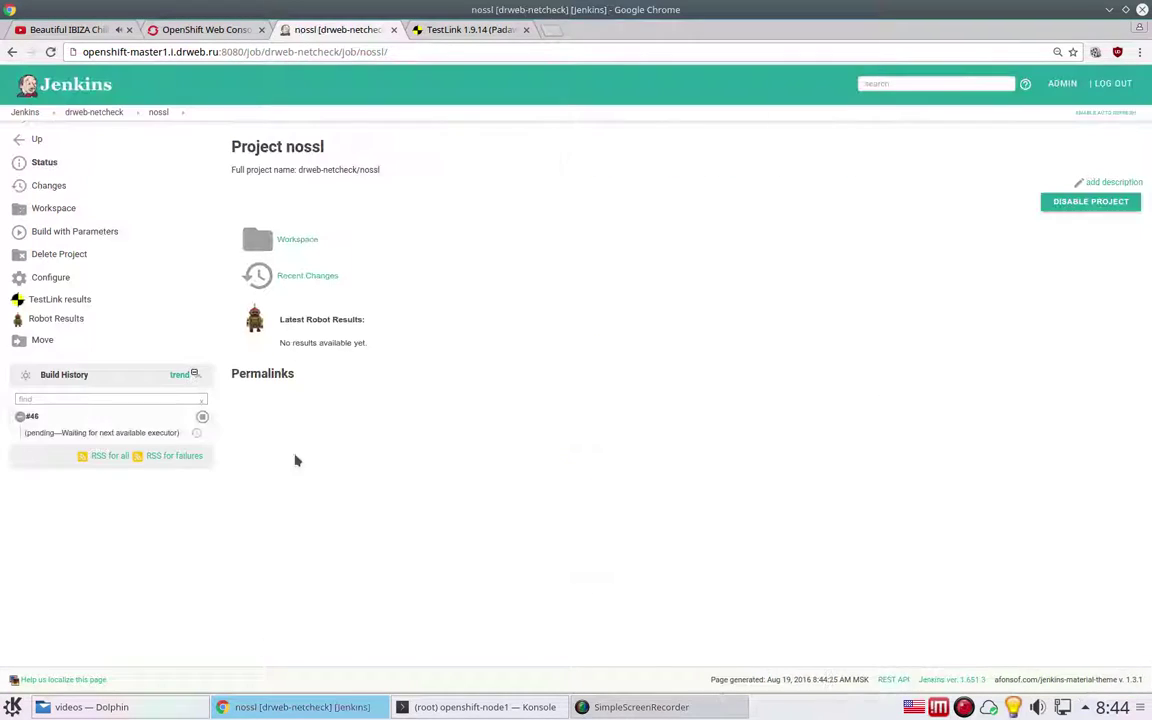
Switch to the OpenShift console, open the drweb-netcheck project's deployments and check the report directory tree in the terminal
click(228, 30)
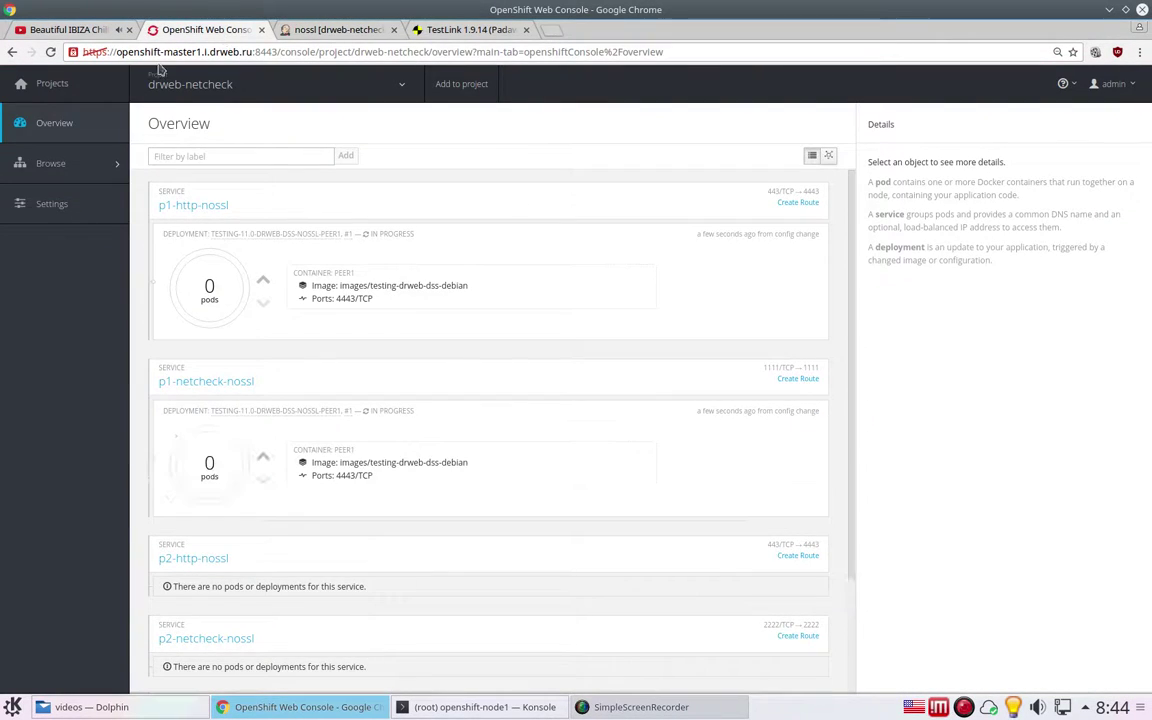
mouse_move(51, 163)
click(160, 147)
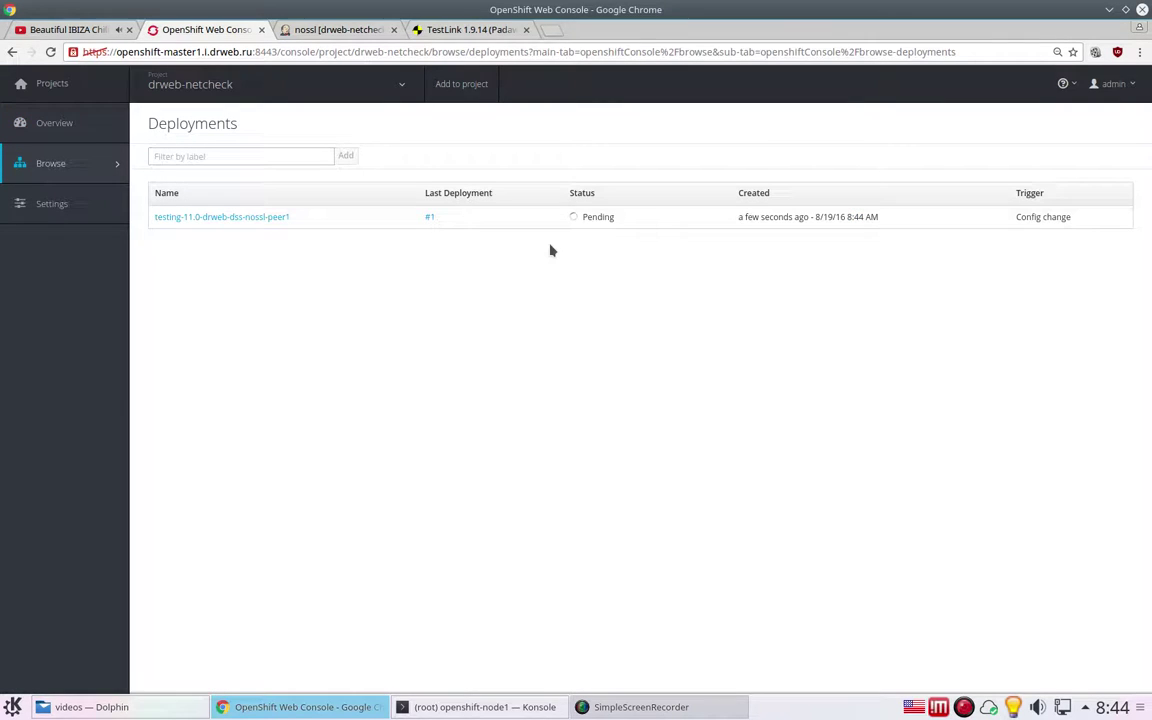
click(487, 707)
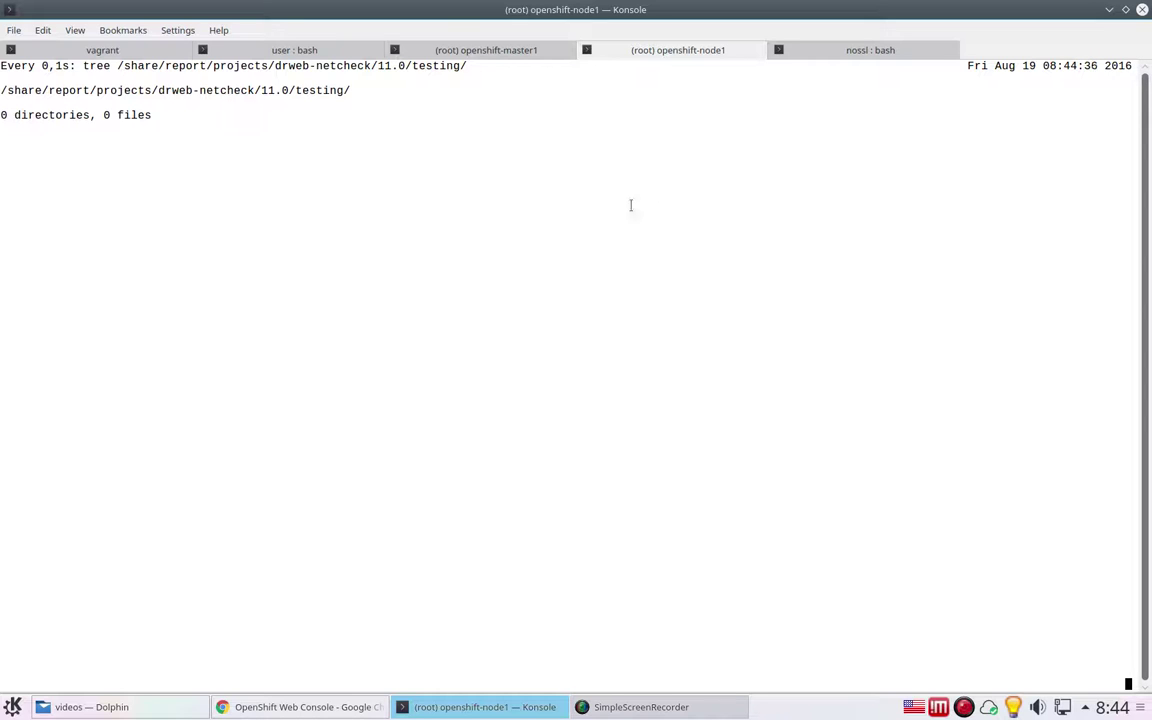
click(279, 707)
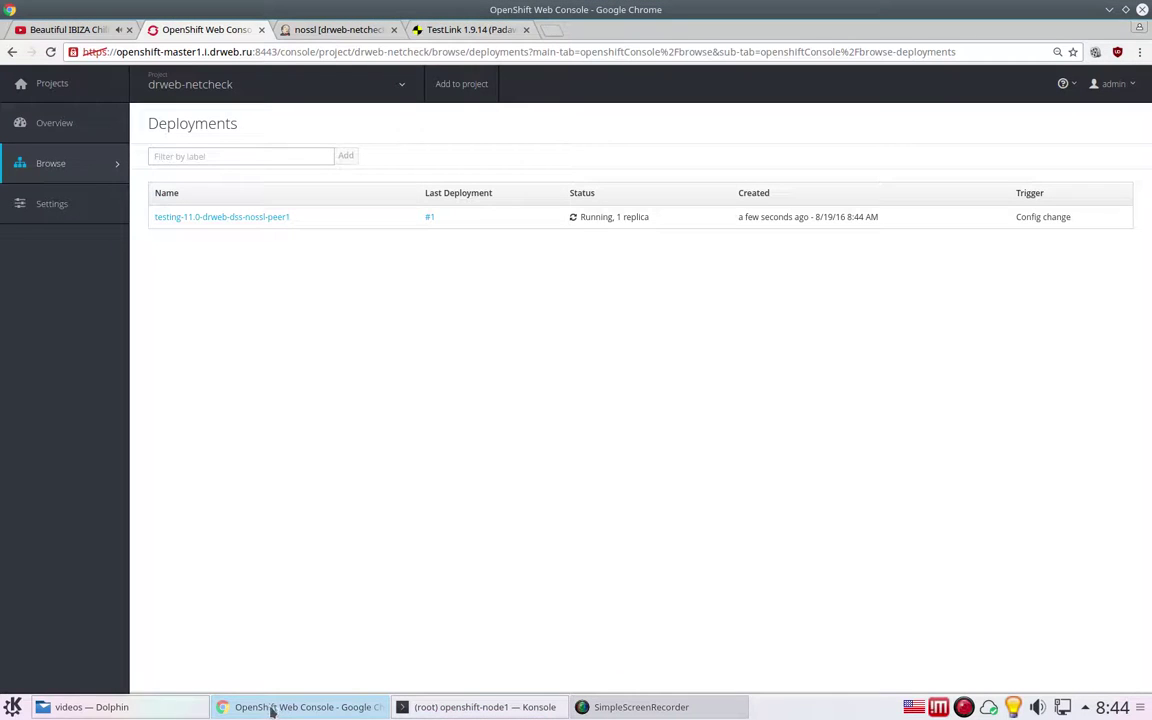
Close the videos file manager window and compare the OpenShift deployments with the report tree in the terminal
right_click(147, 707)
click(170, 684)
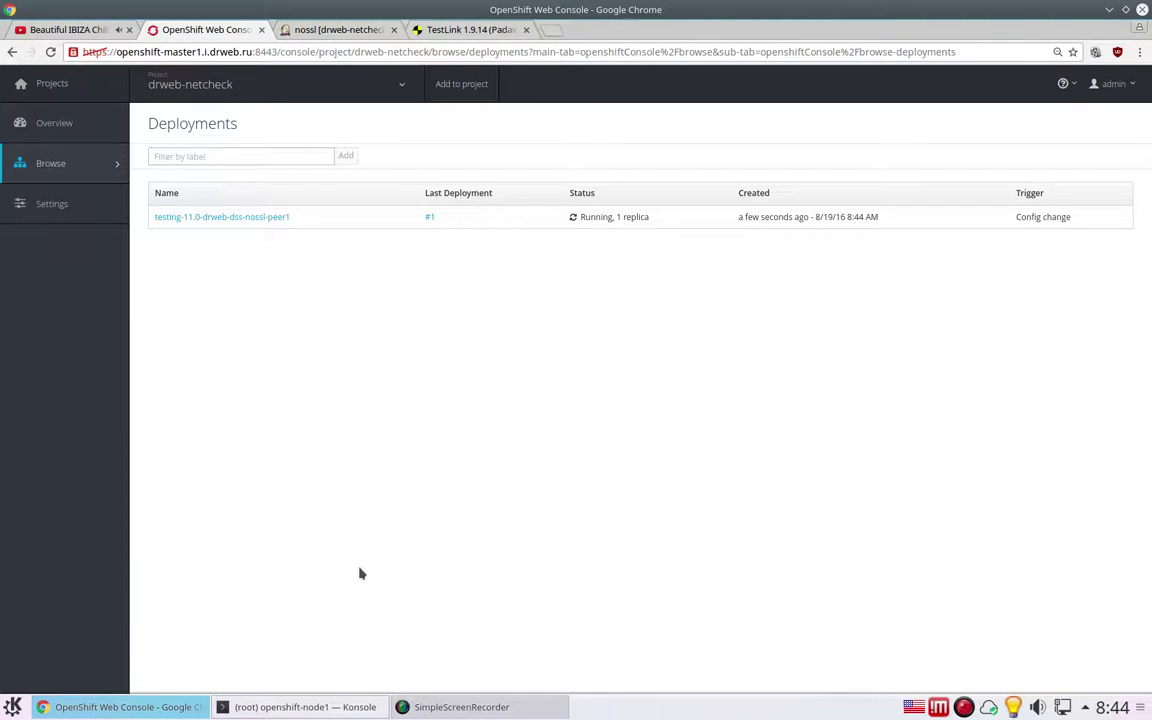
click(318, 707)
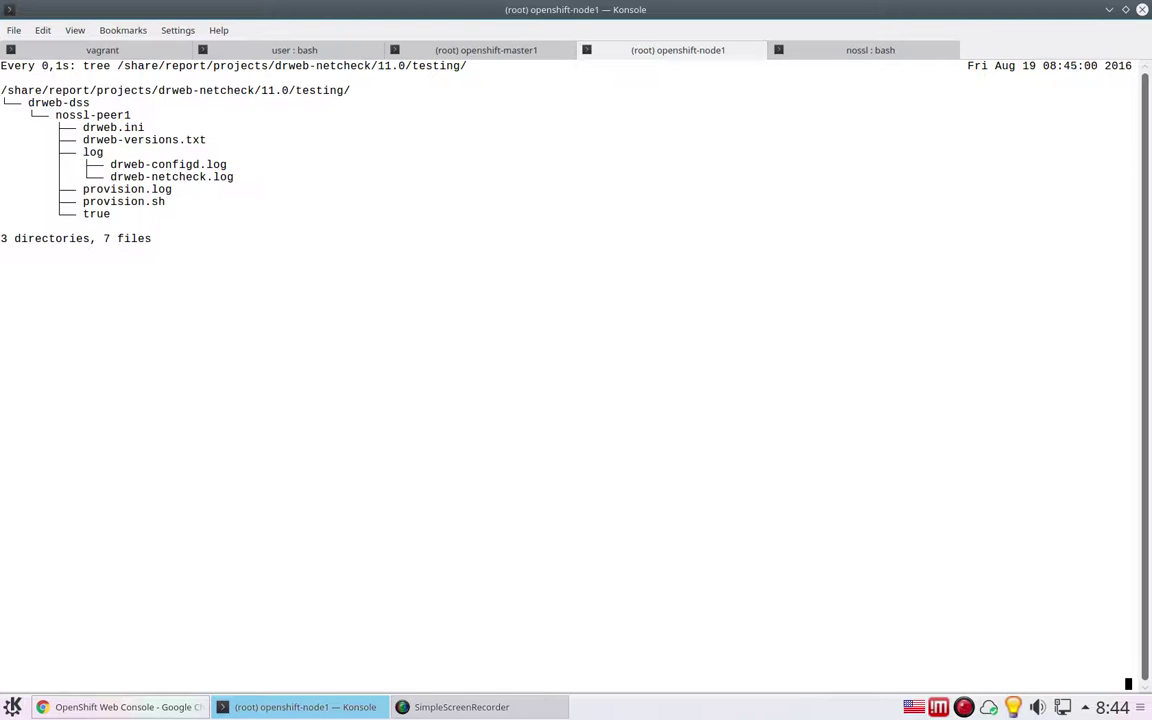
click(167, 707)
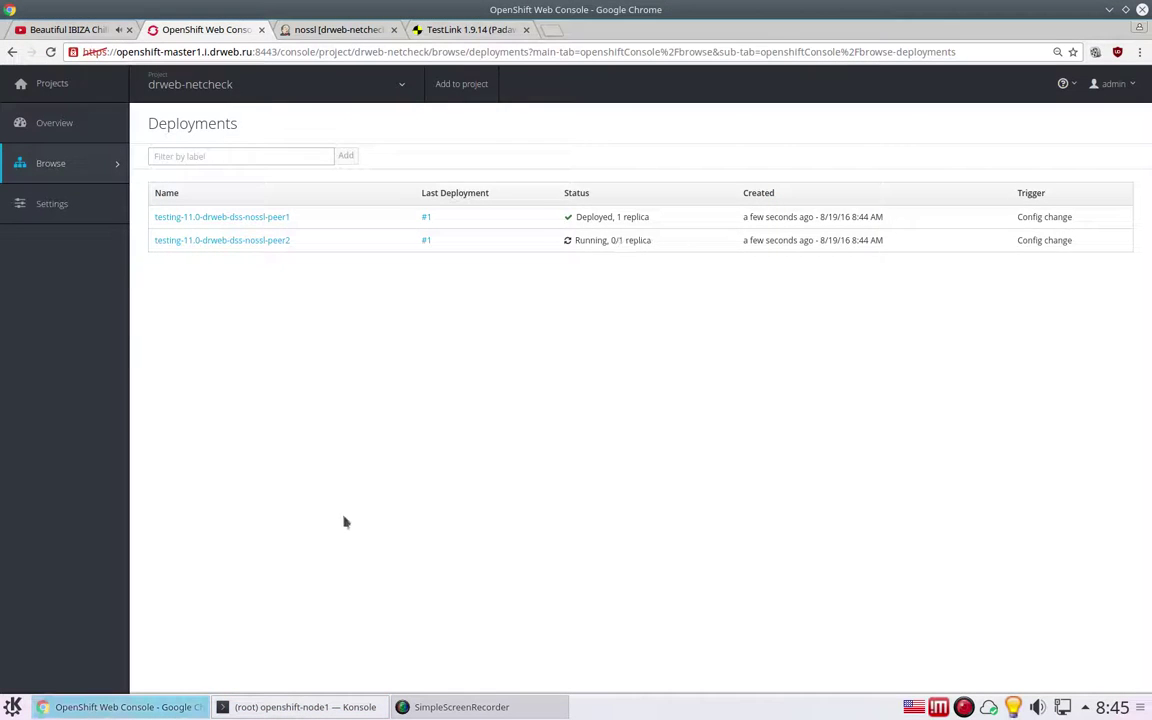
click(333, 704)
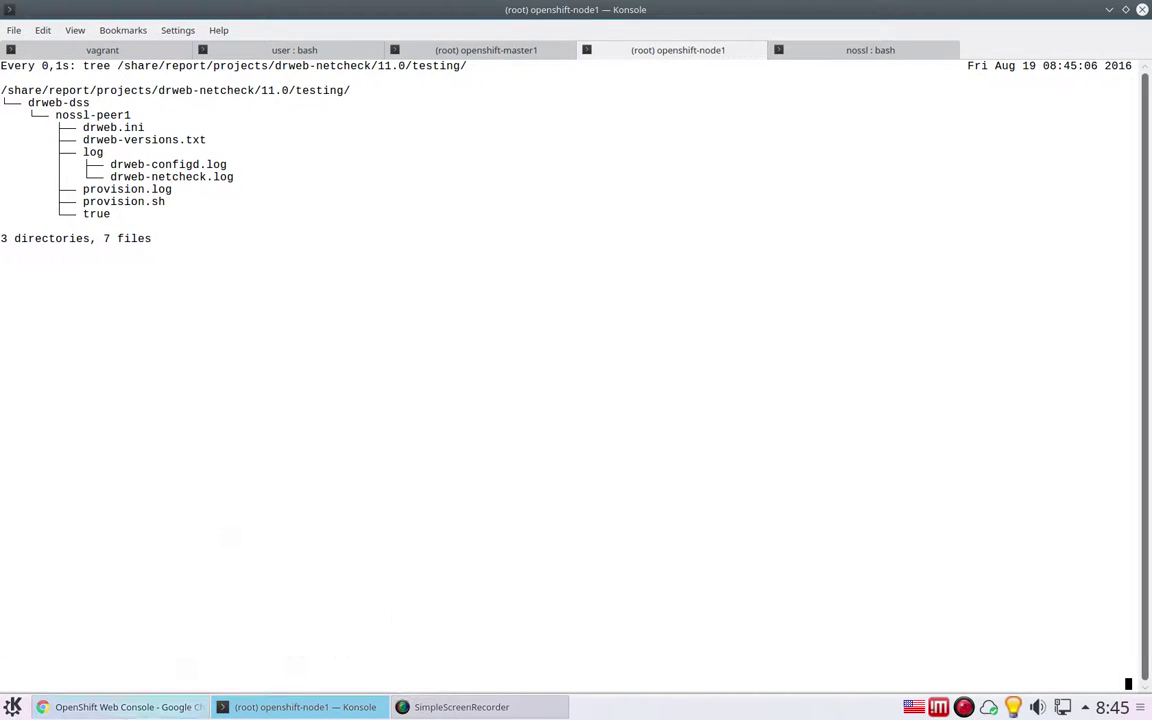
Refresh the nossl job page in Jenkins to check the running build, and return to the OpenShift deployments
click(120, 707)
click(335, 30)
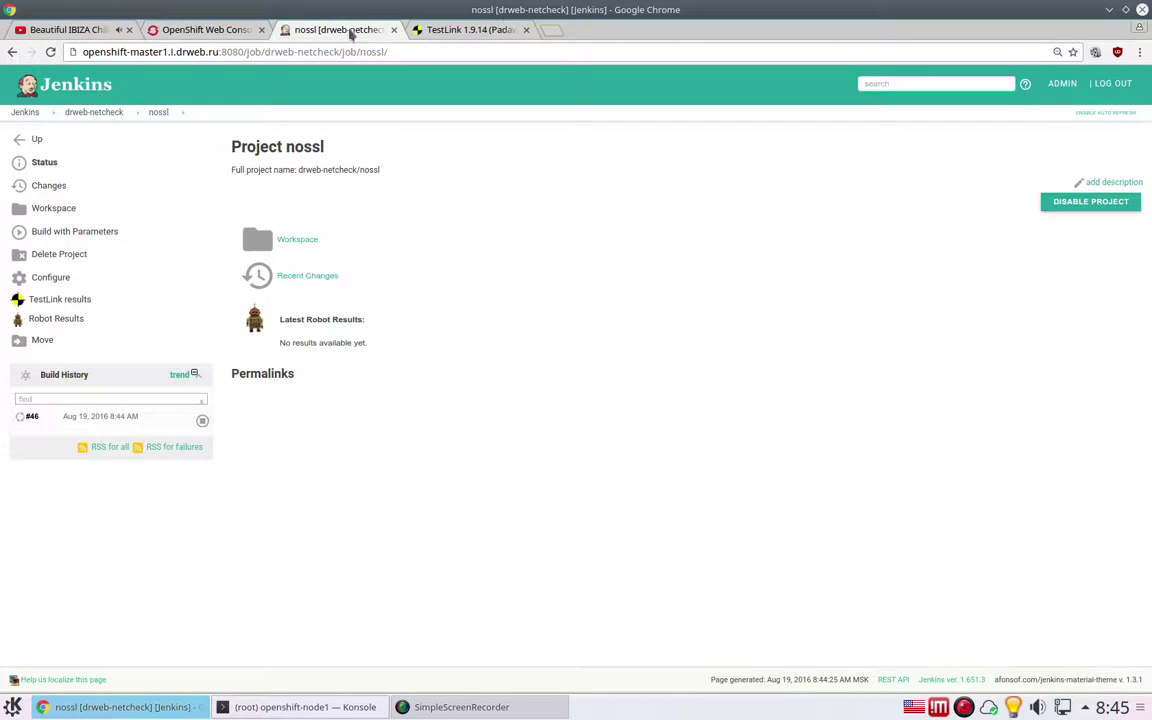
key(F5)
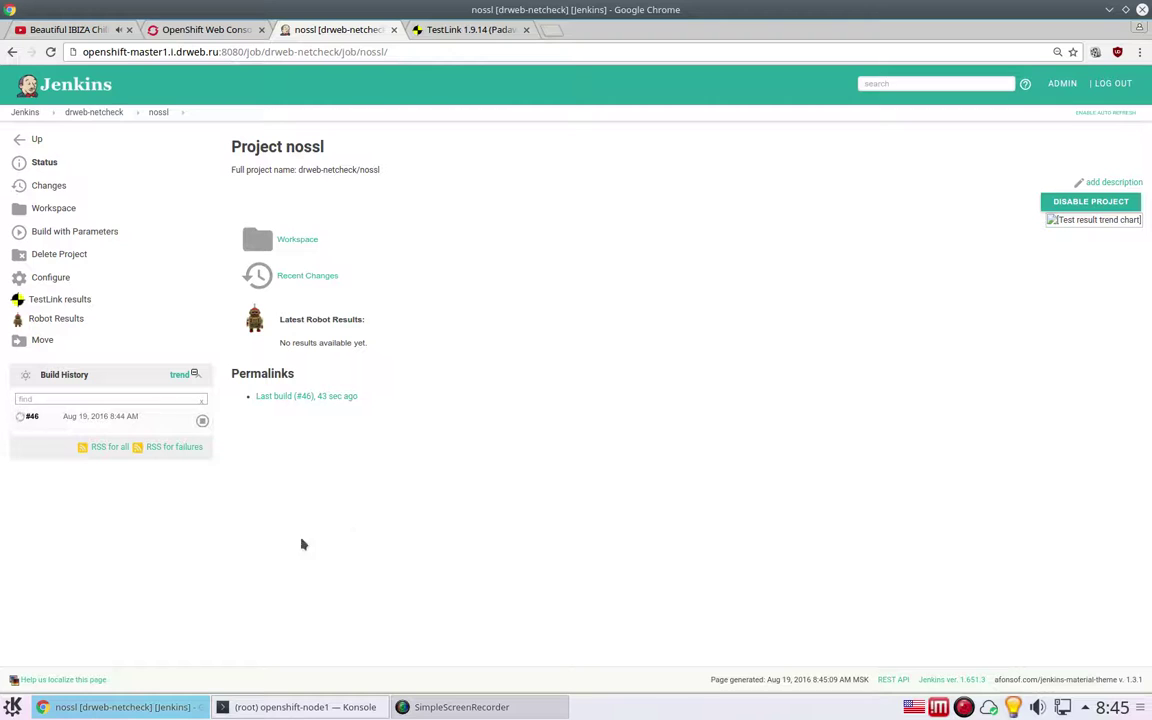
click(203, 38)
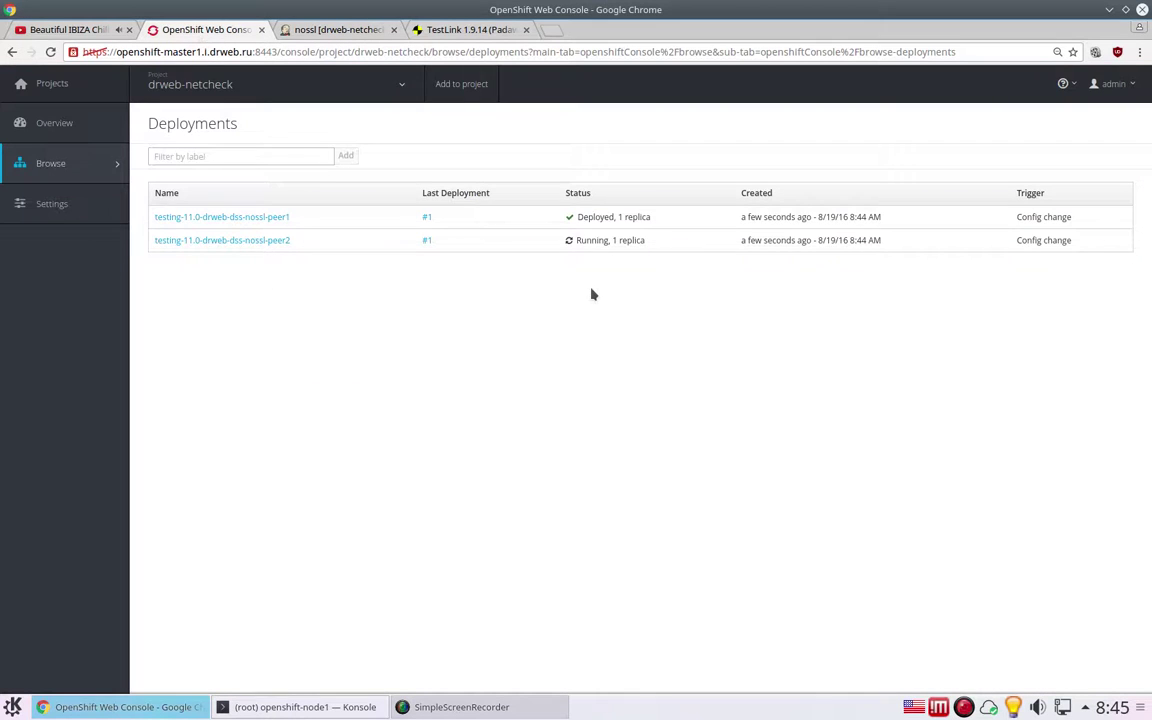
Monitor the peer deployments in OpenShift and the files written to the report tree in the terminal
click(345, 705)
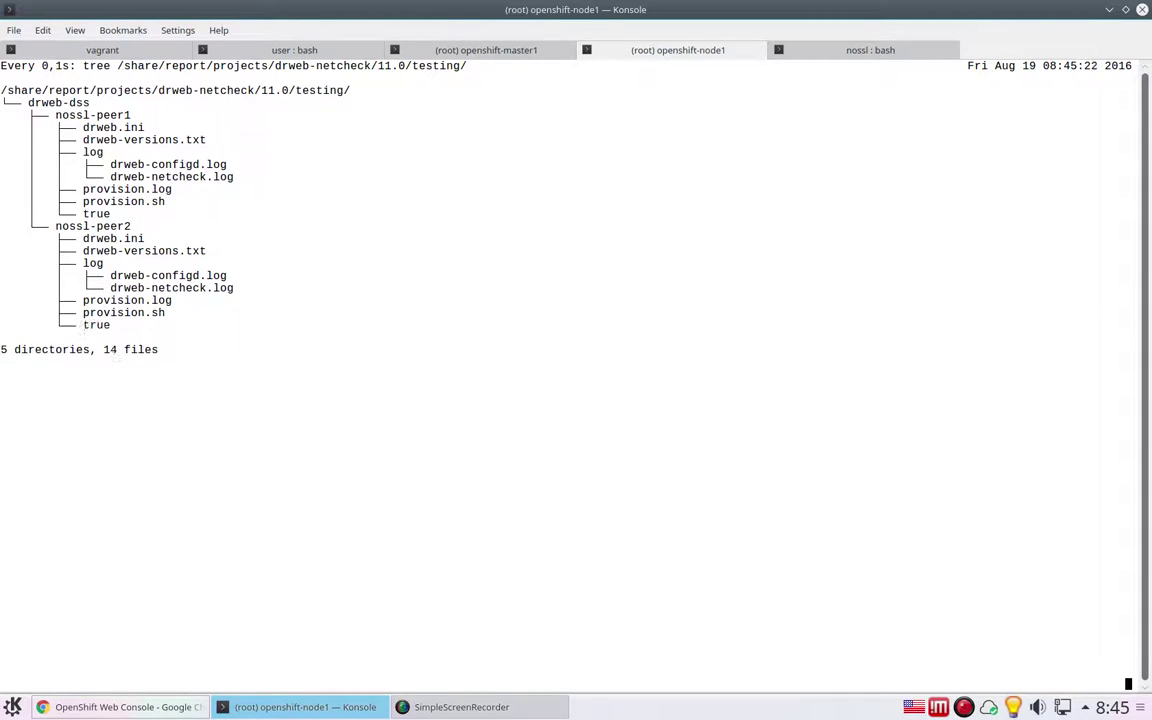
click(150, 706)
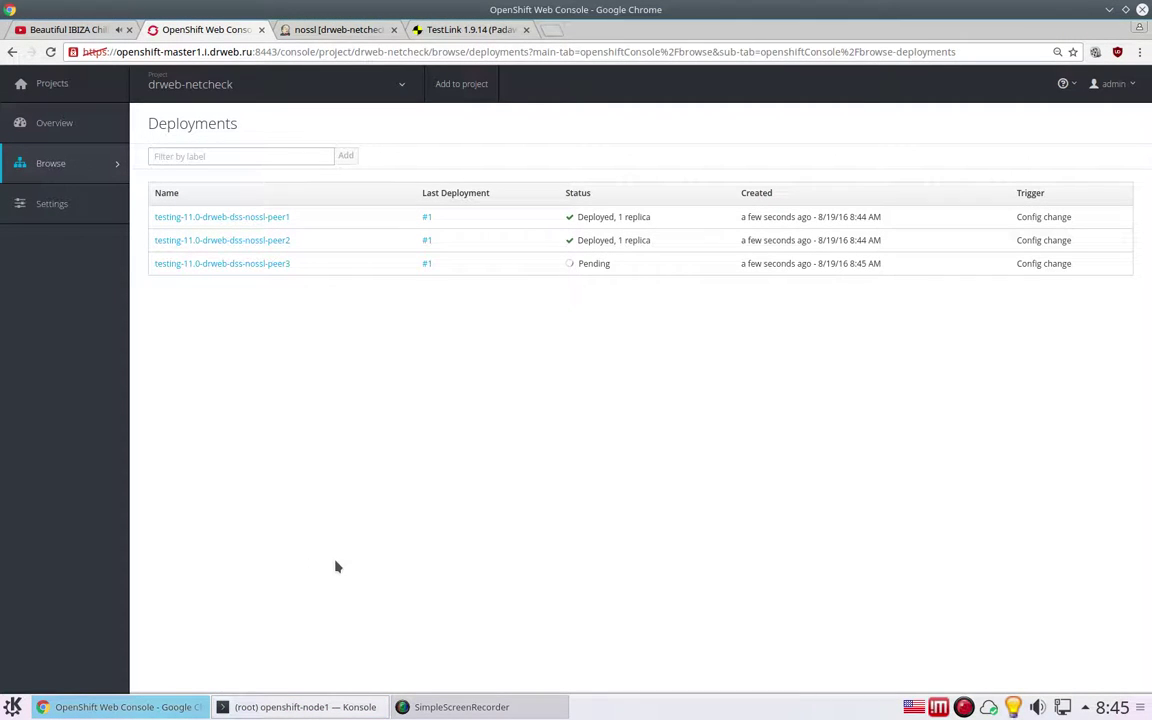
click(288, 705)
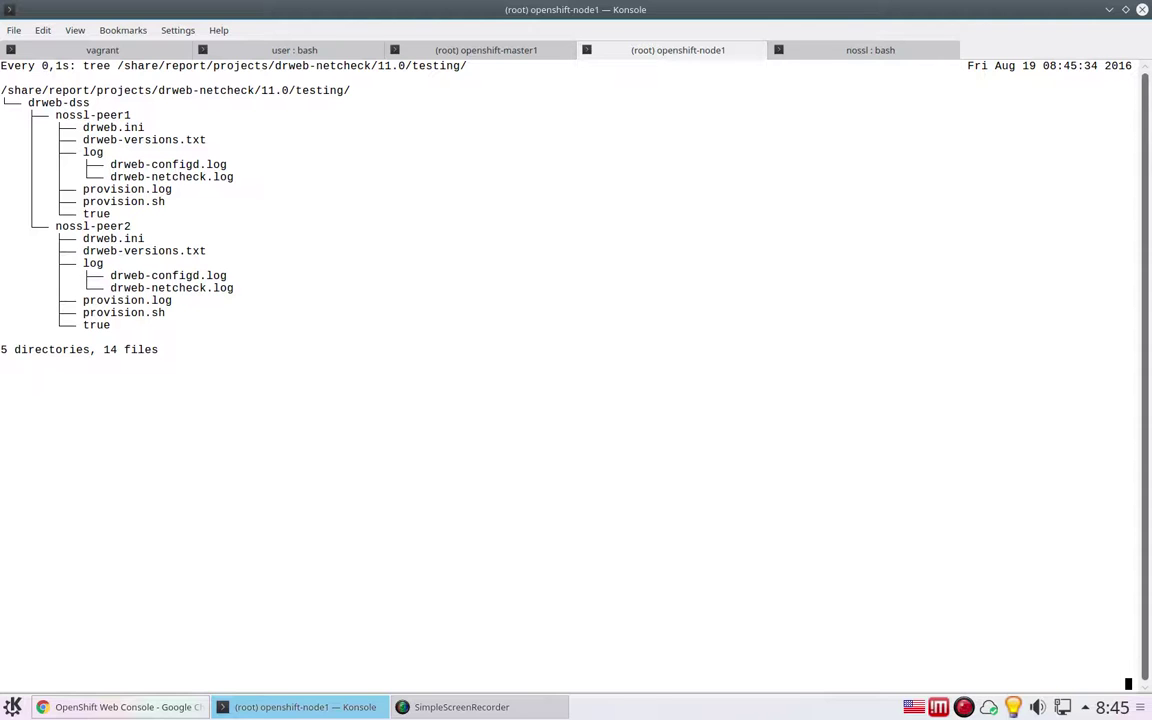
key(alt+Tab)
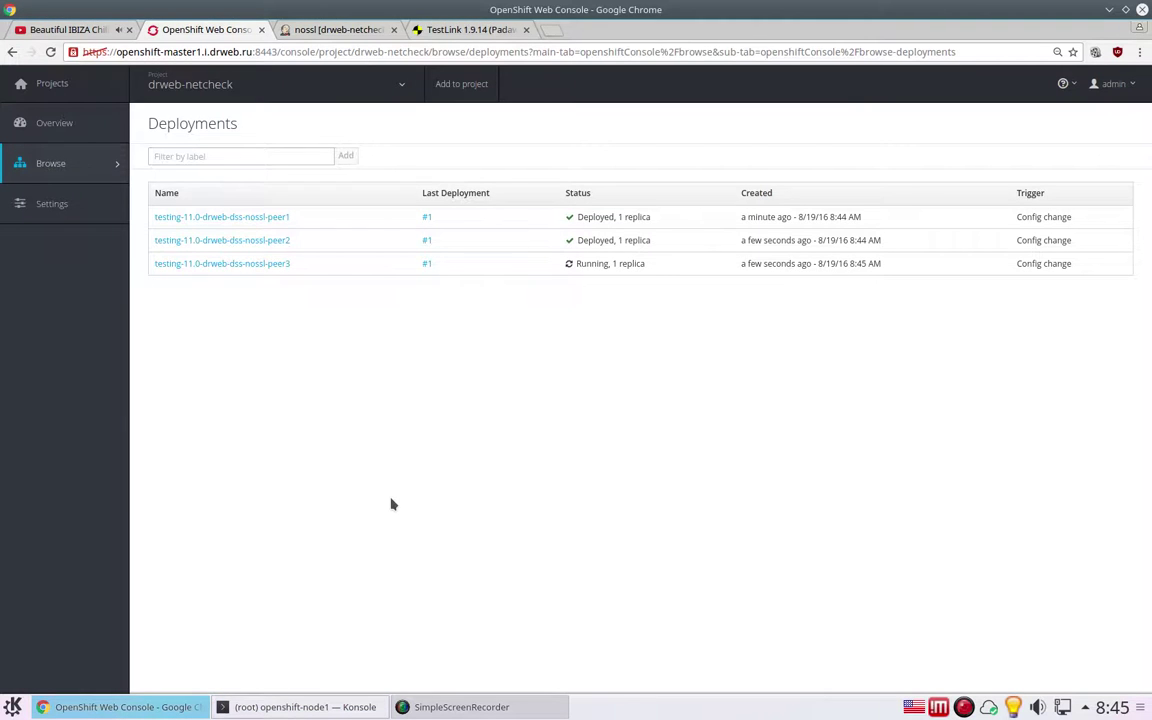
click(303, 706)
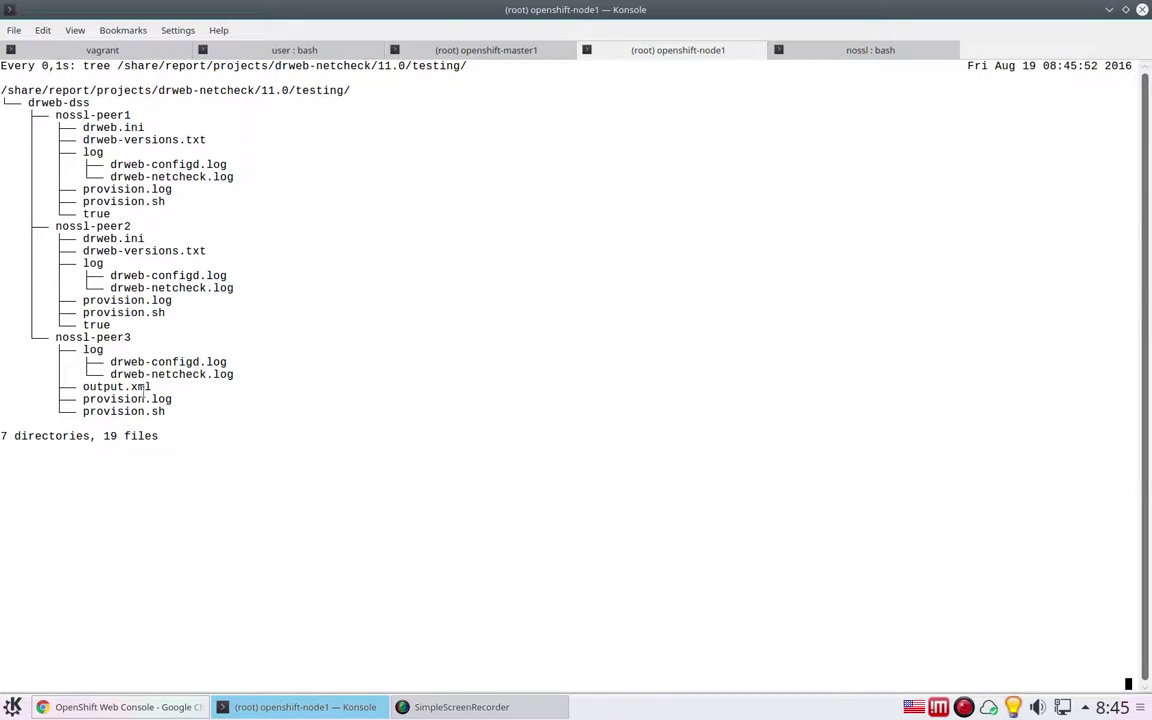
Stop the report tree watch and extend the path in its recalled command with drweb-dss/nossl-peer3/
double_click(138, 398)
key(ctrl+c)
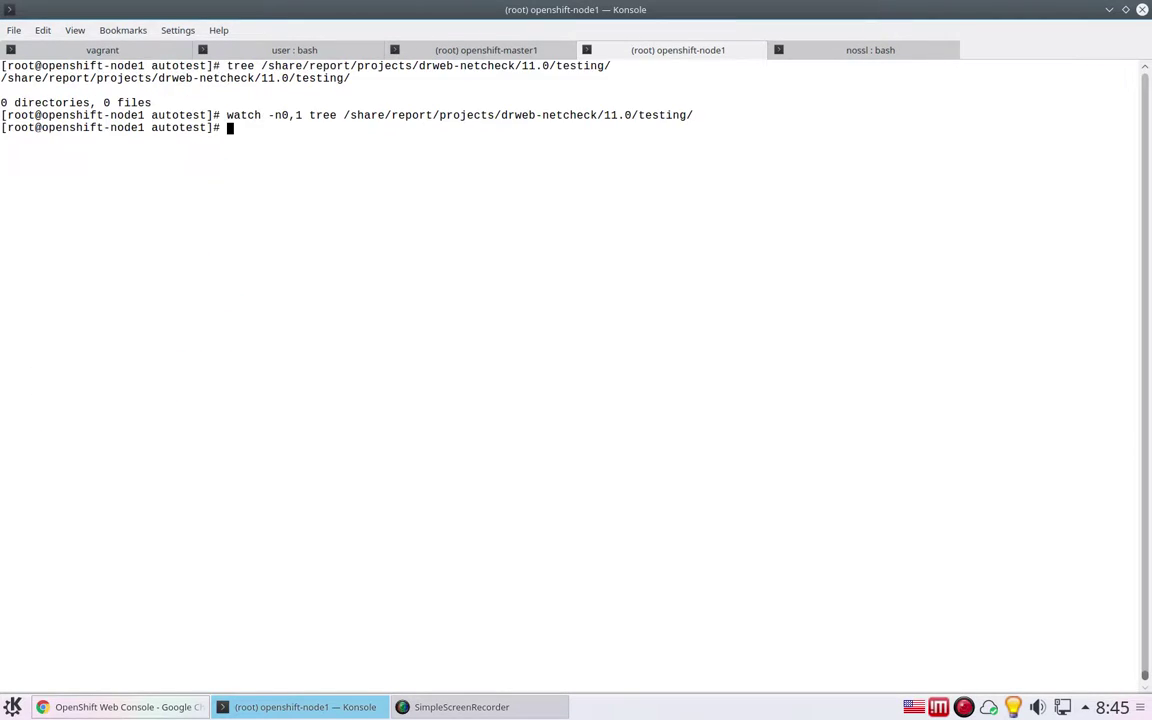
key(Up)
text(drweb-dss/nossl-peer)
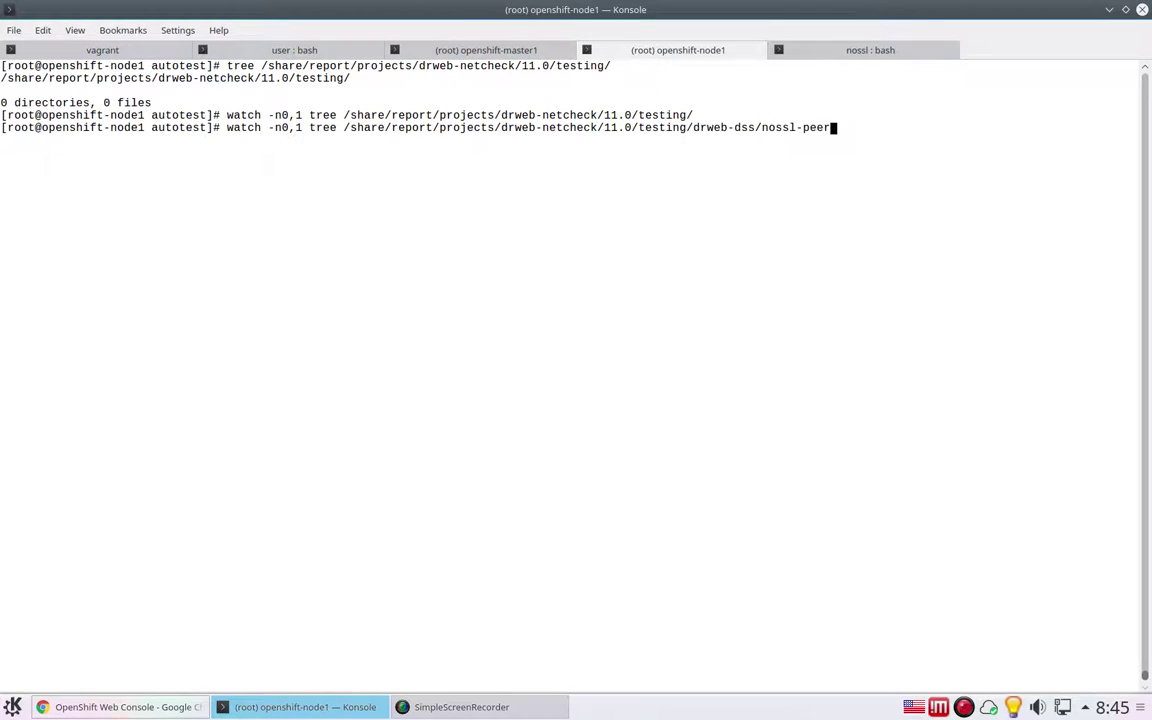
key(Tab)
text(3)
key(Tab)
key(Tab)
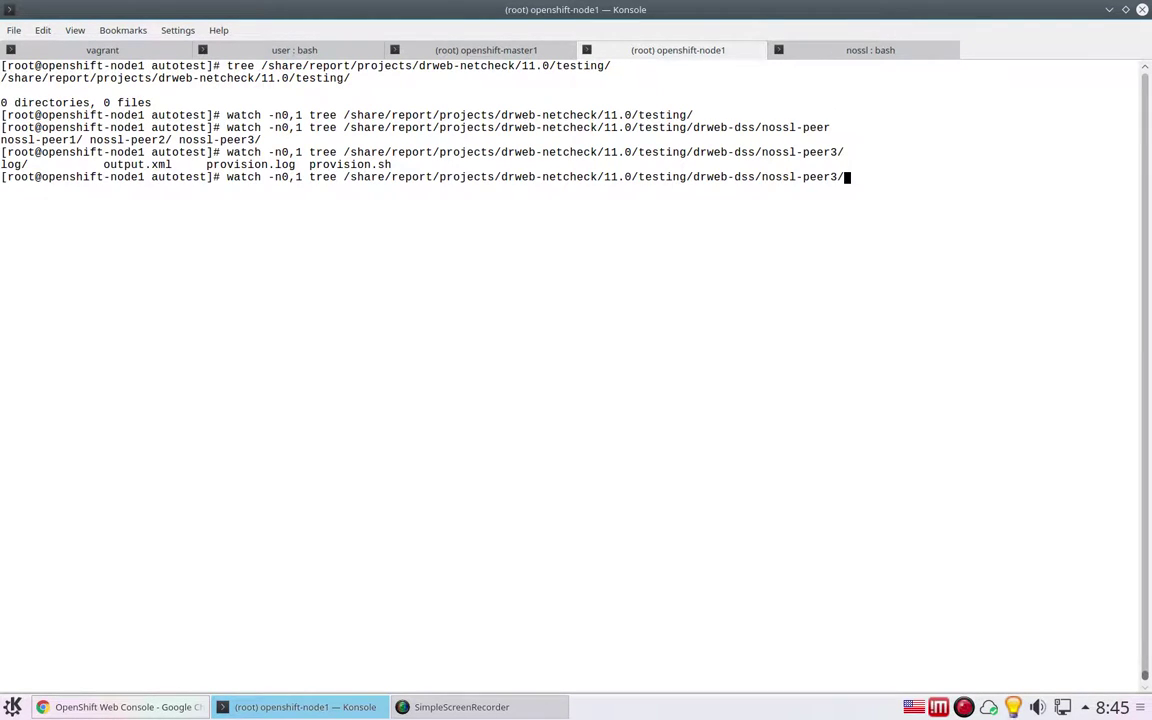
Complete the path with provision.log, replace the watch and tree commands with cat, and print the peer3 log
text(provision.log)
key(Home)
key(Delete)
key(Delete)
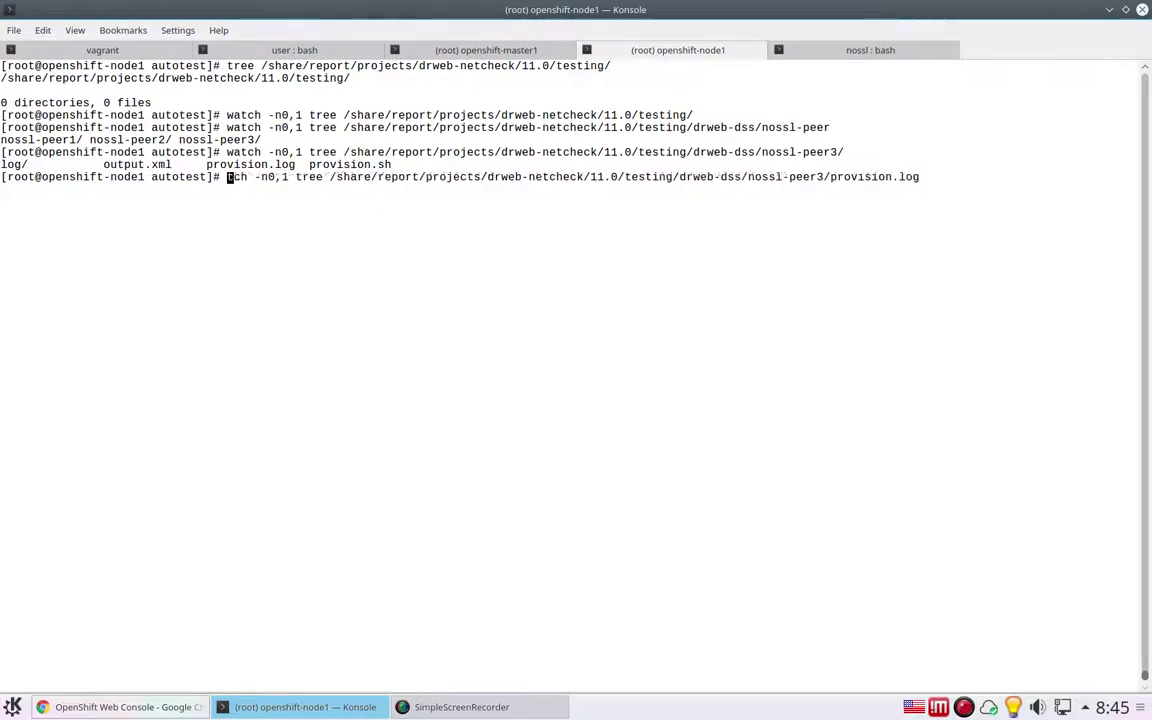
key(Delete)
key(Delete)
key(Delete)
key(Delete)
key(Delete)
key(Delete)
key(Delete)
key(Delete)
key(Delete)
key(Delete)
key(Delete)
key(Delete)
key(Delete)
key(Delete)
key(Delete)
text(cat)
key(Return)
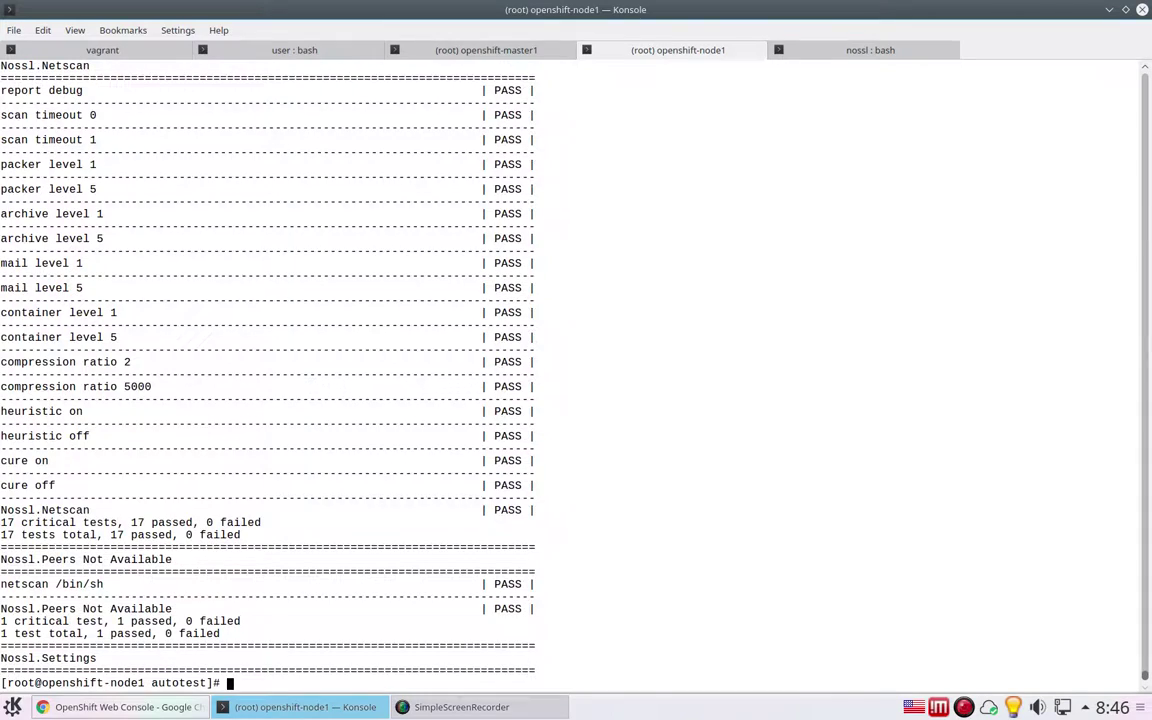
Review the printed peer3 provision log from the cat command through the Nossl suite test output
scroll(709, 531, up, 15)
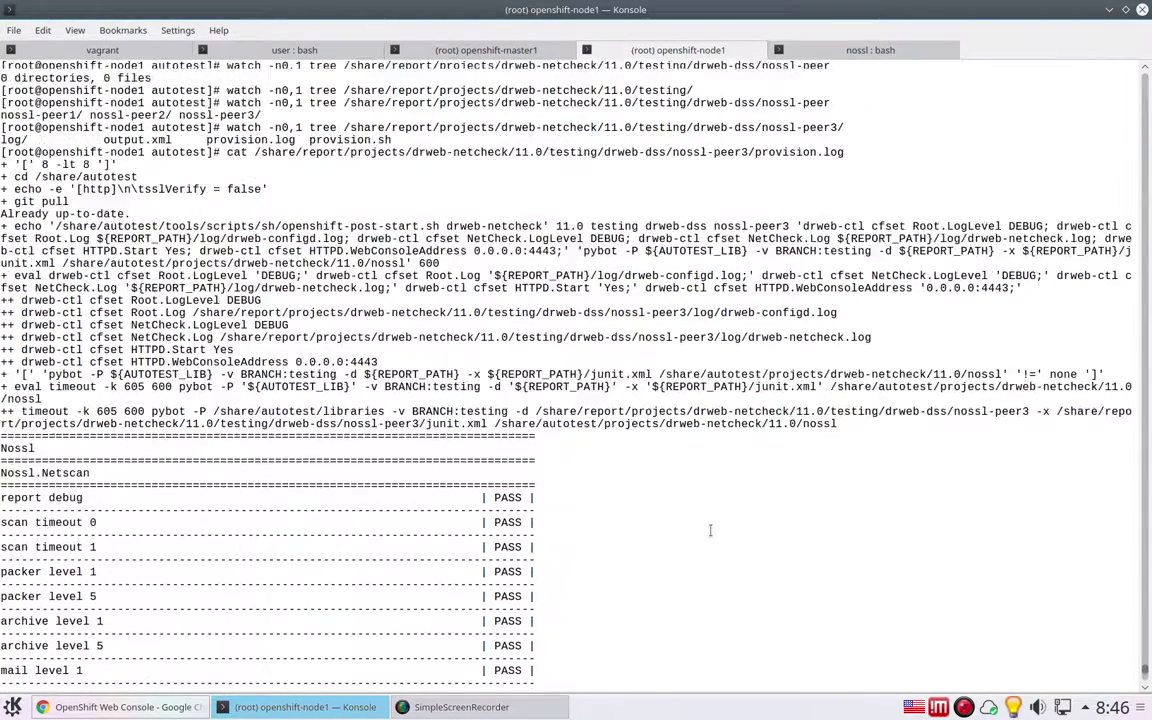
scroll(709, 531, down, 5)
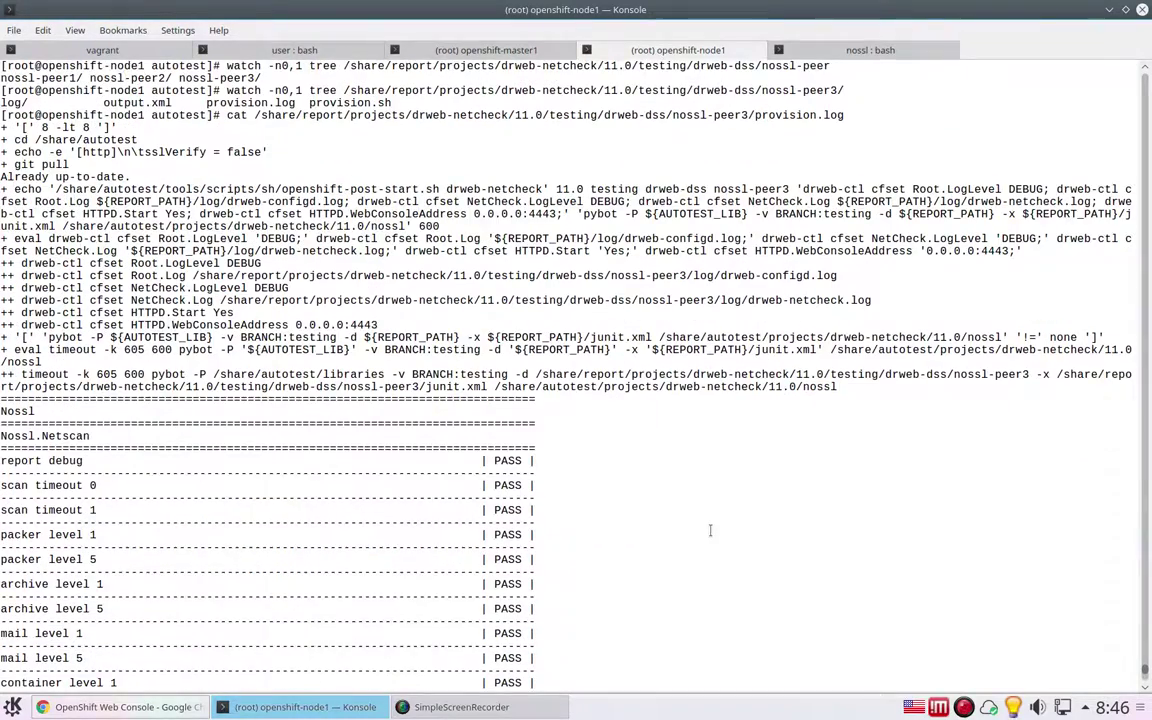
scroll(710, 530, down, 4)
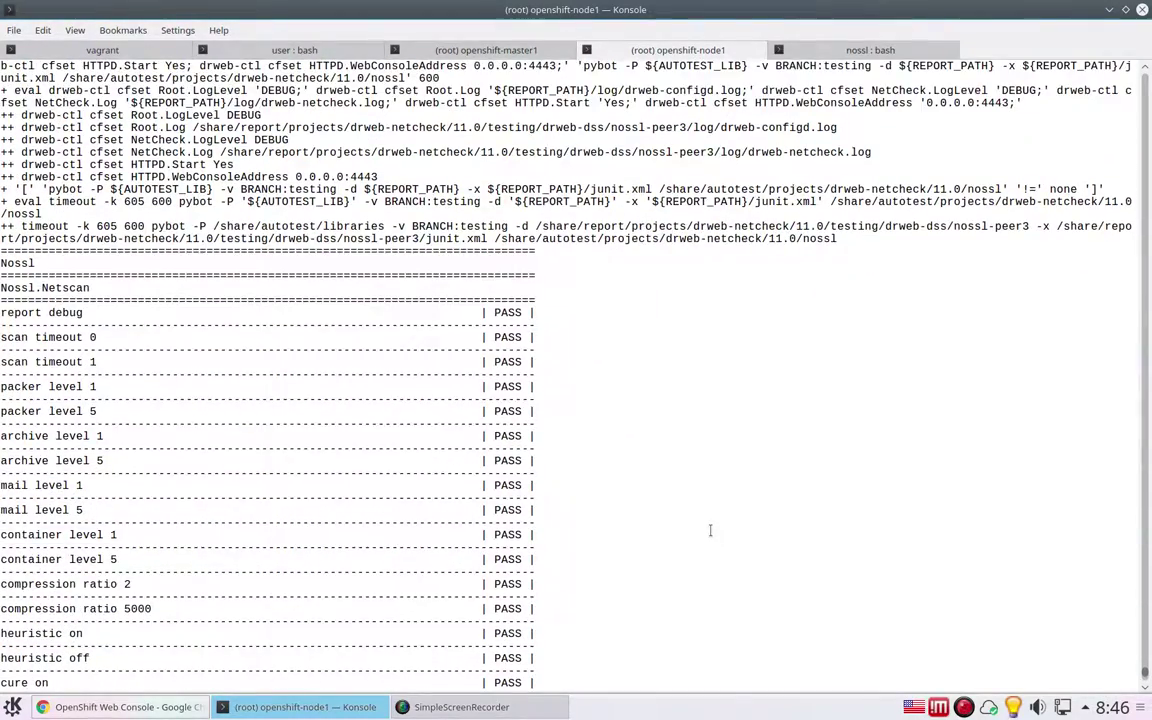
scroll(710, 530, down, 6)
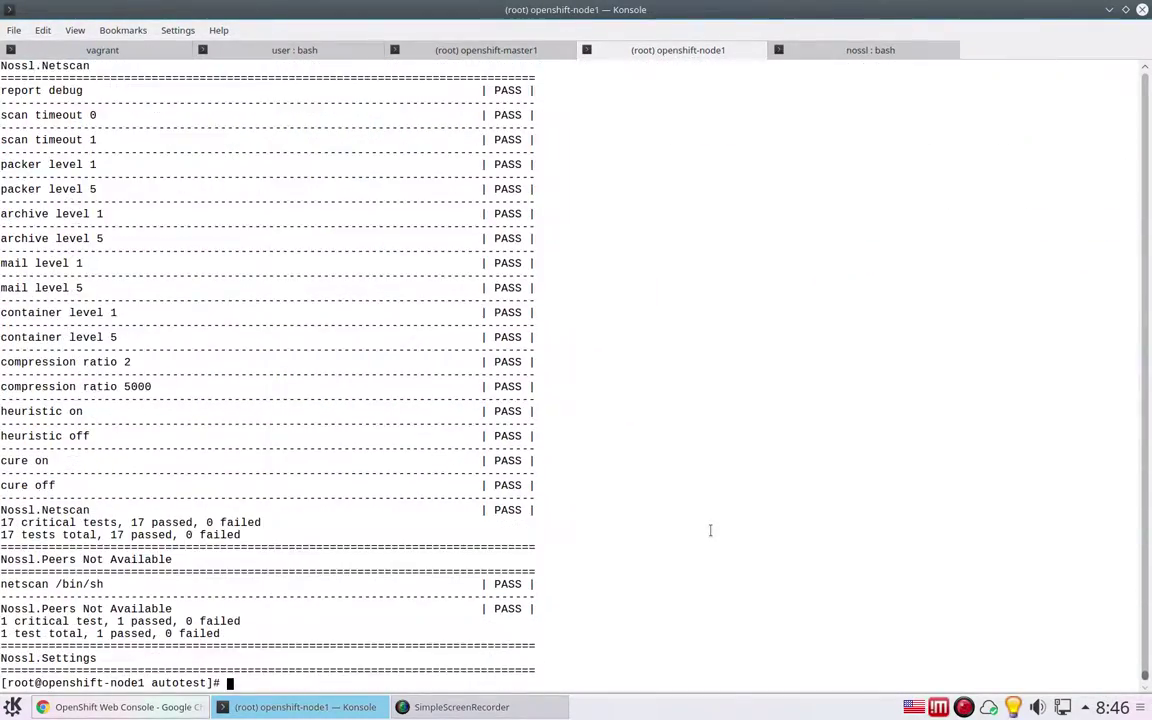
Clear the terminal and rerun the 0,1-second tree watch on /share/report/projects/drweb-netcheck/11.0/testing/
key(ctrl+l)
key(Up)
key(Up)
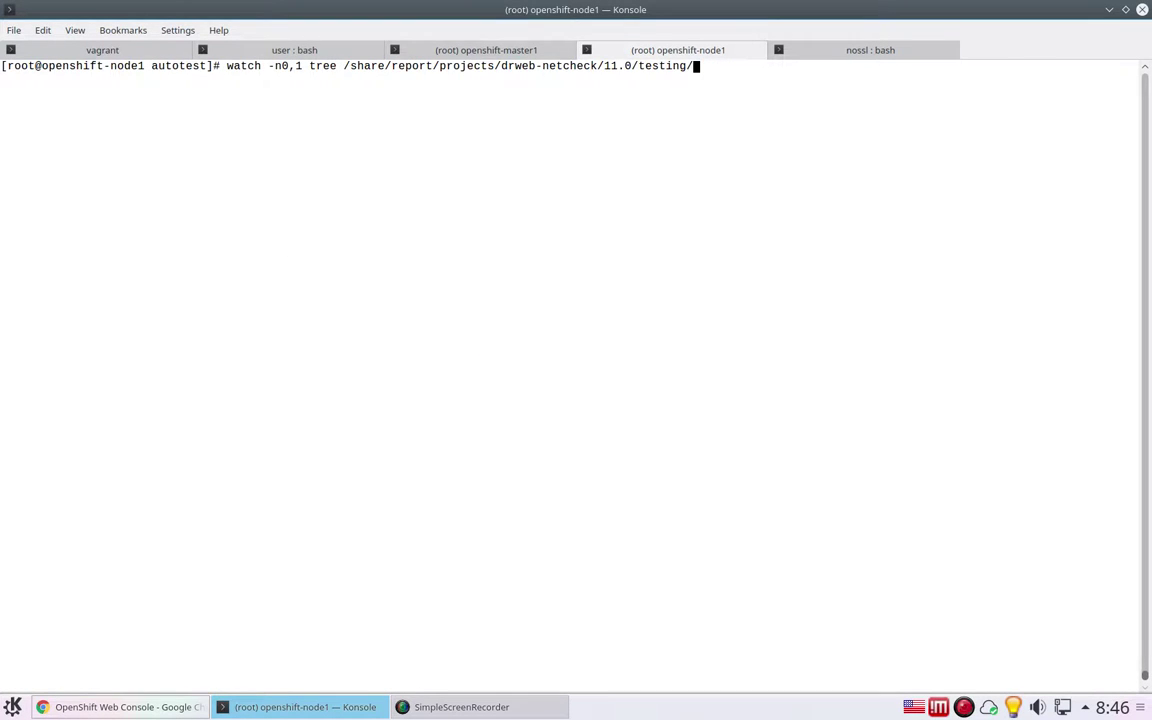
key(Return)
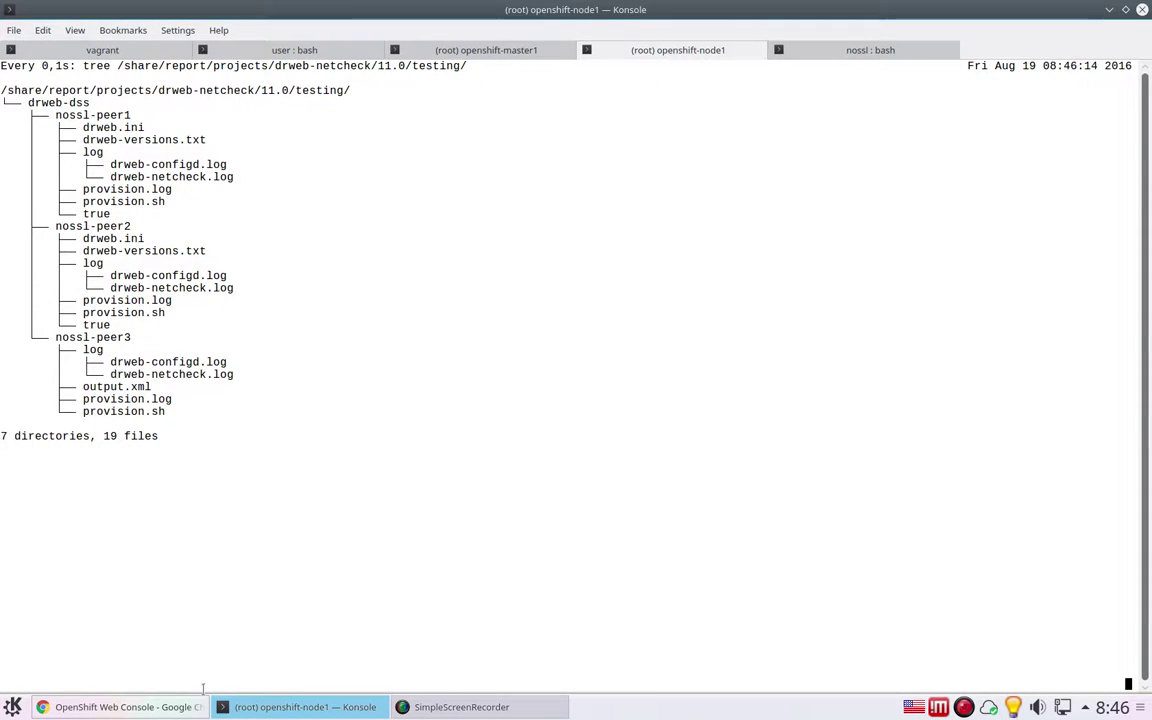
Monitor the peer3 deployment in OpenShift against the watched report tree in the terminal, reloading the deployments page once
click(120, 707)
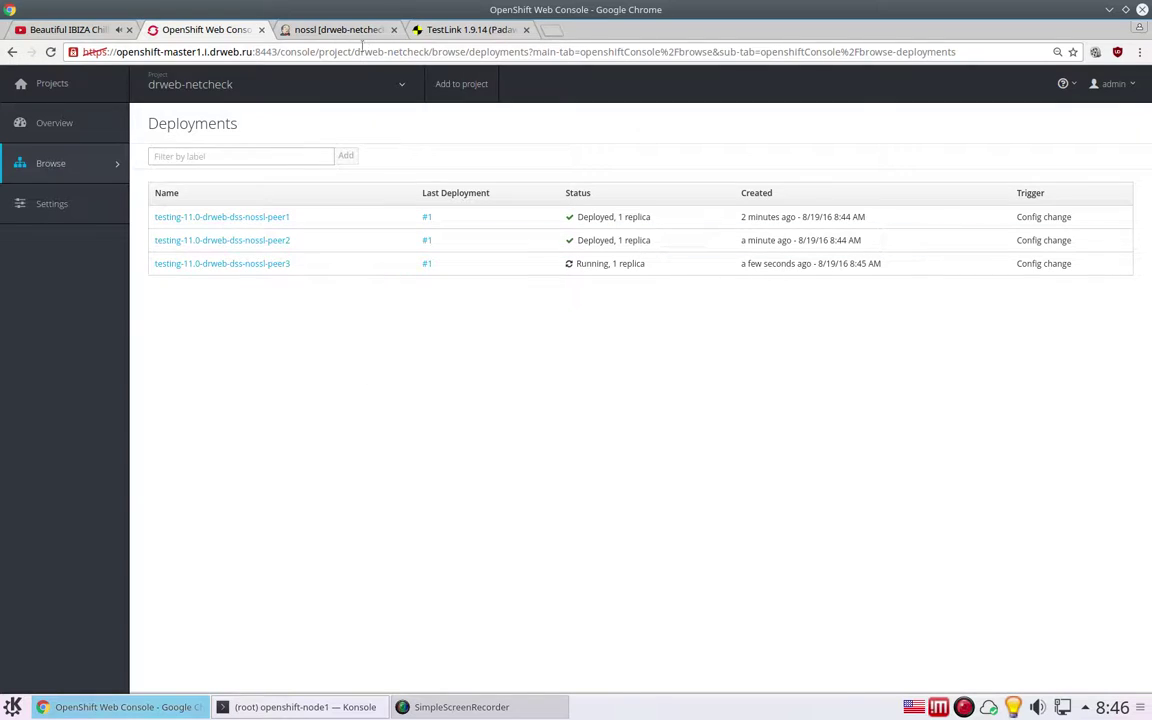
click(340, 708)
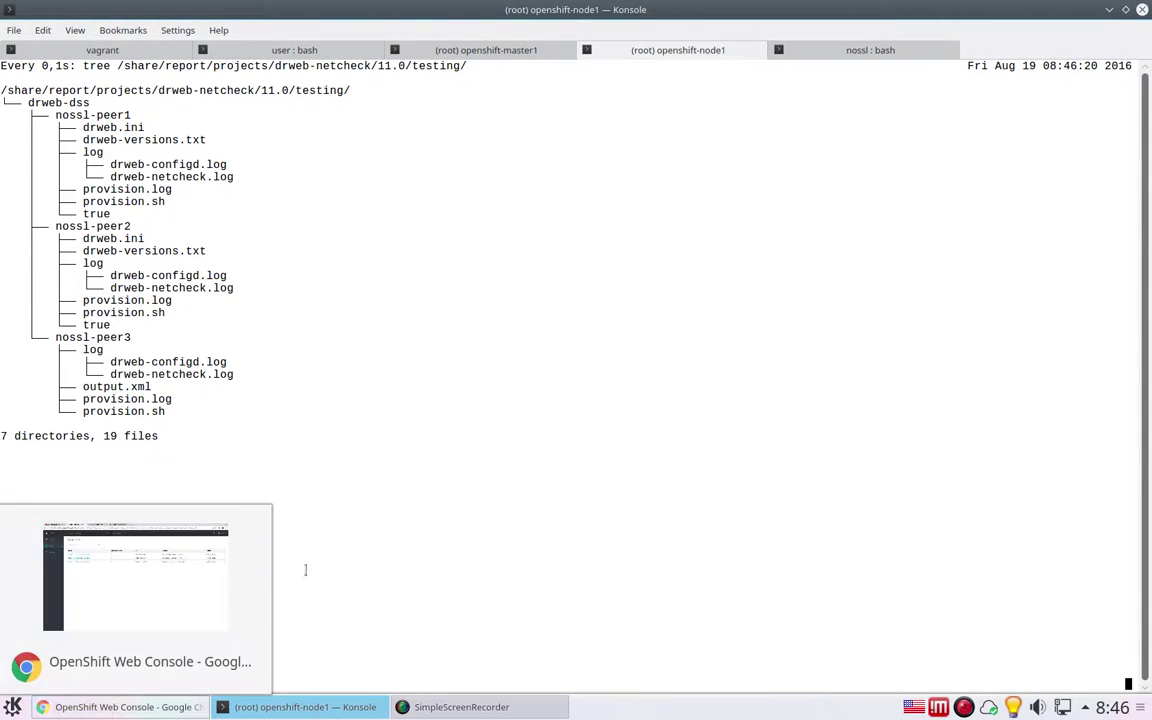
mouse_move(168, 716)
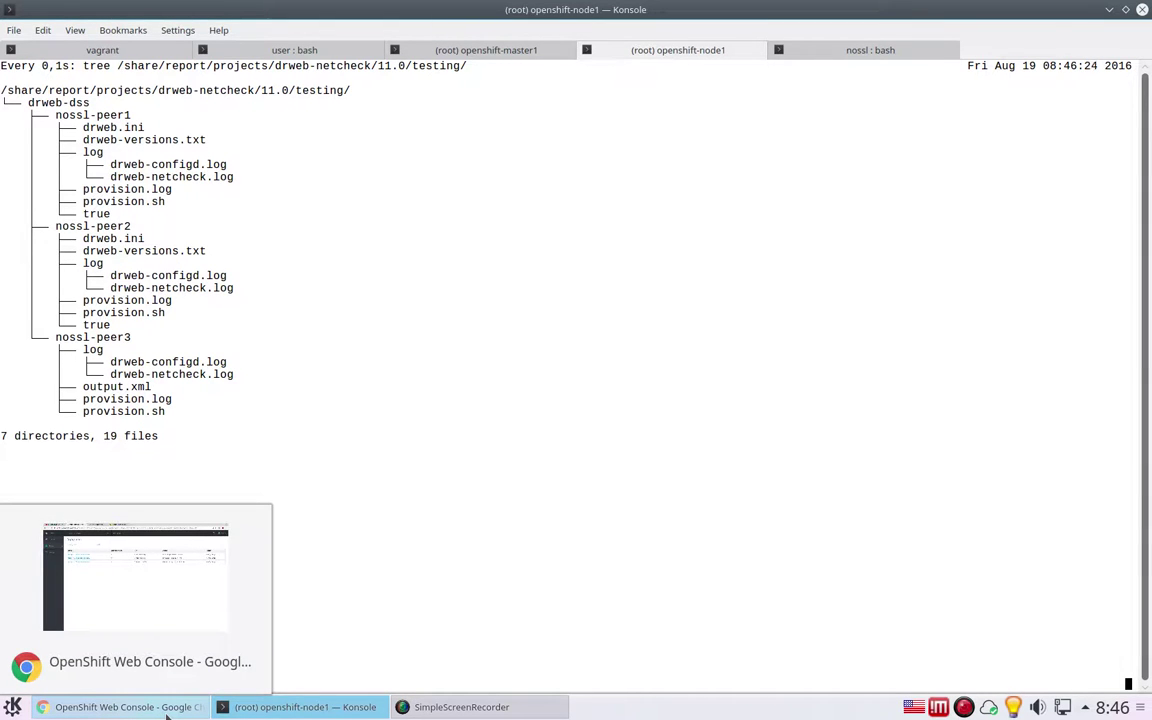
click(167, 714)
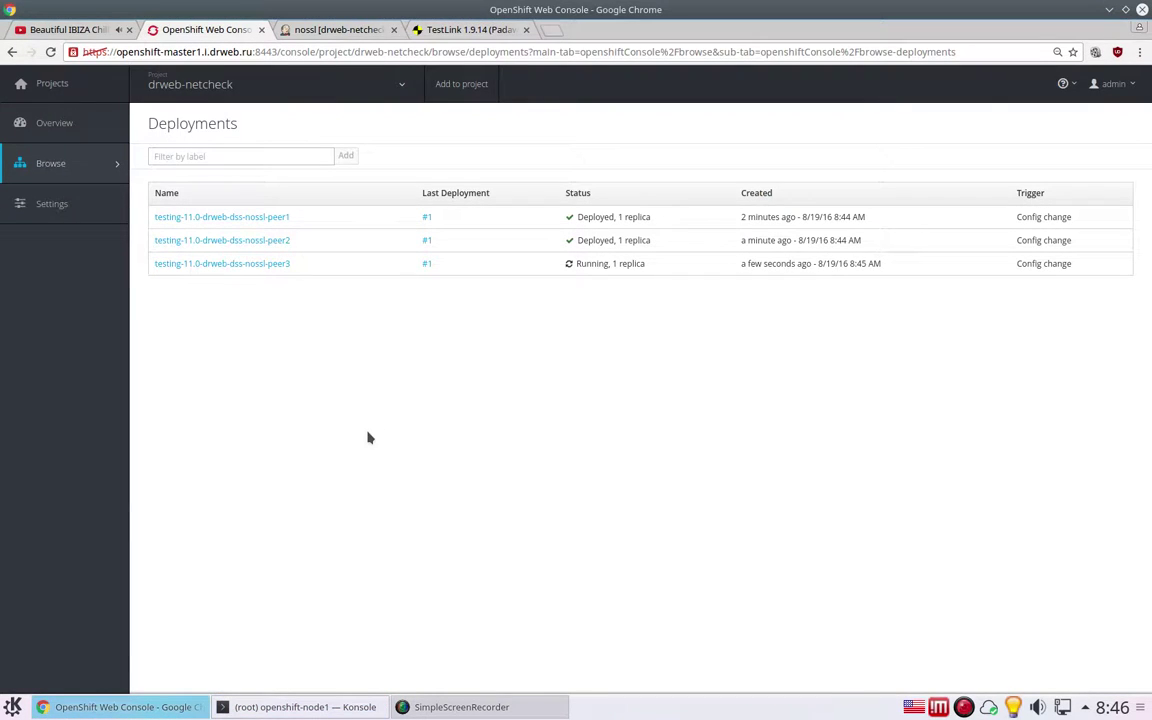
click(305, 706)
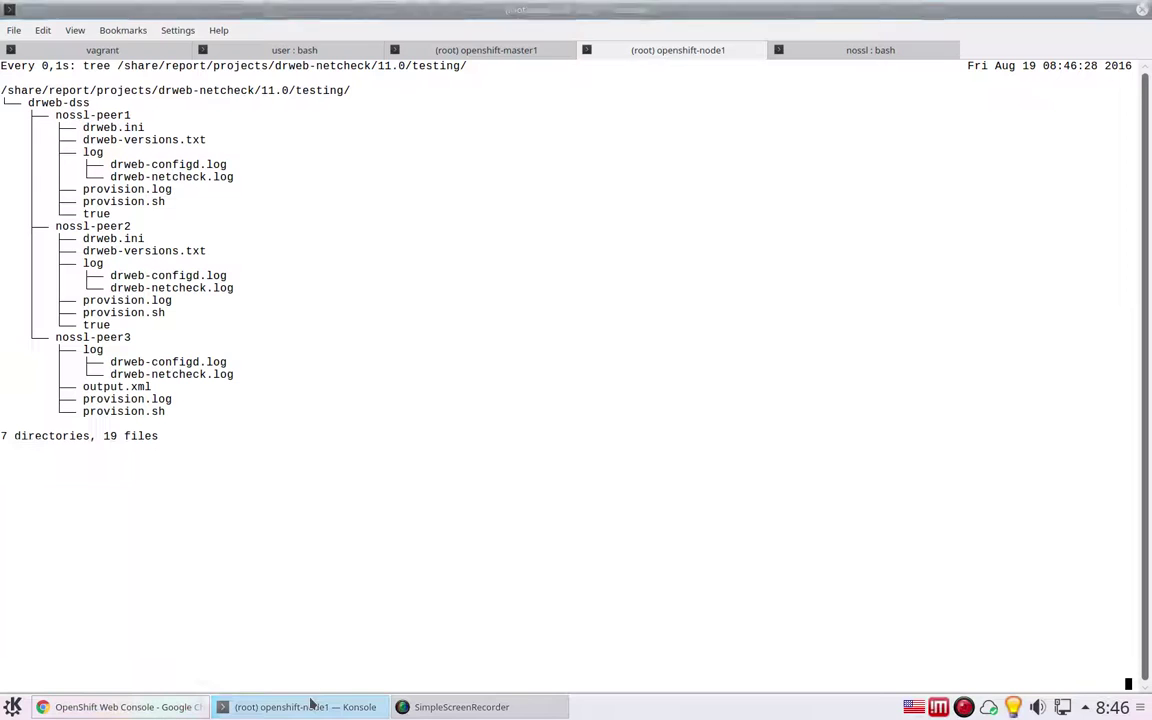
click(180, 707)
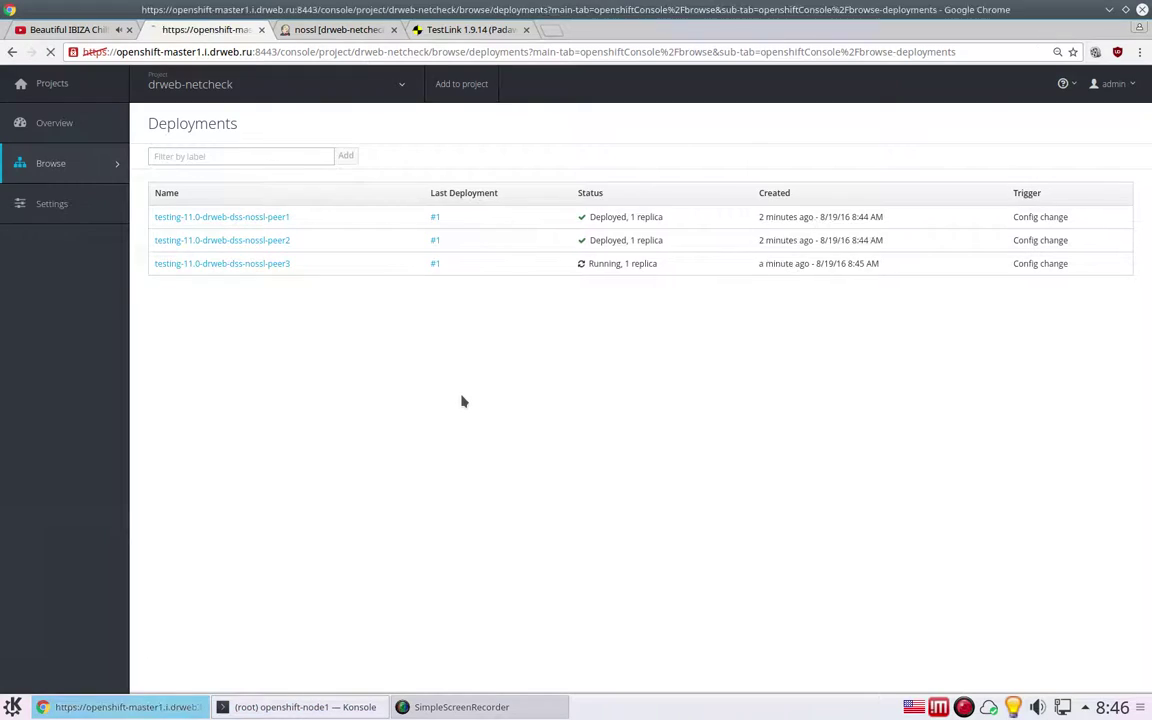
key(F5)
click(313, 703)
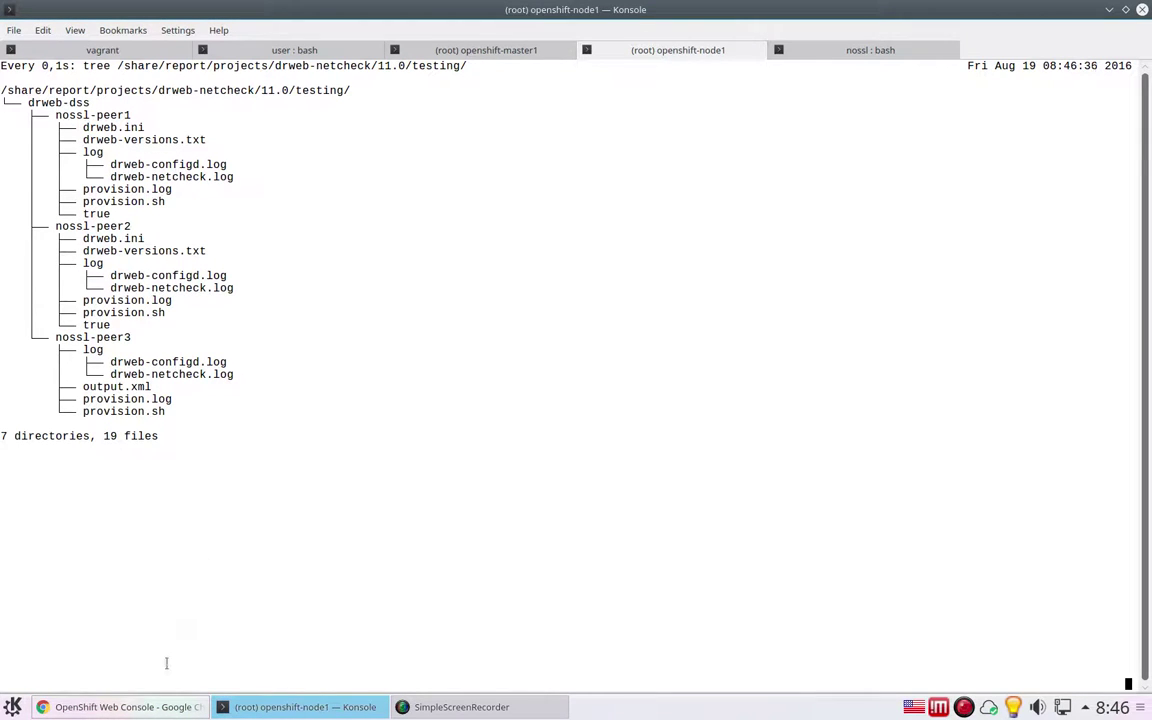
click(176, 707)
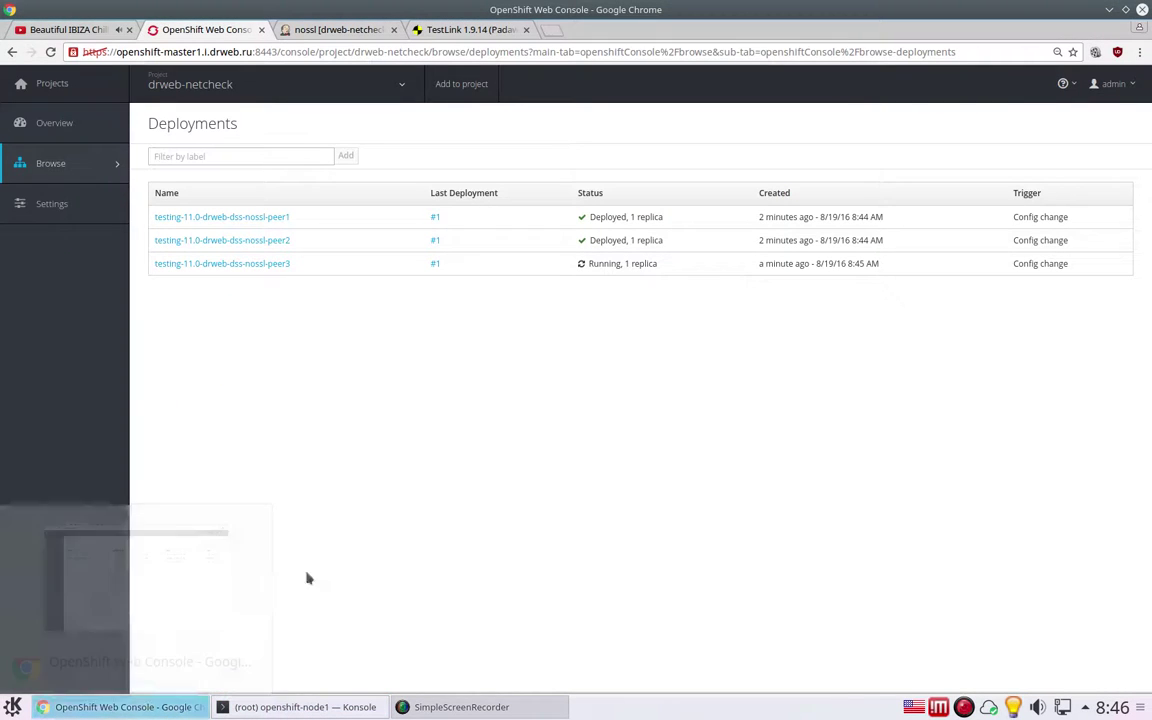
Check the nossl job page in Jenkins and the OpenShift deployments, and examine the nossl-peer3 files in the watched tree
click(338, 30)
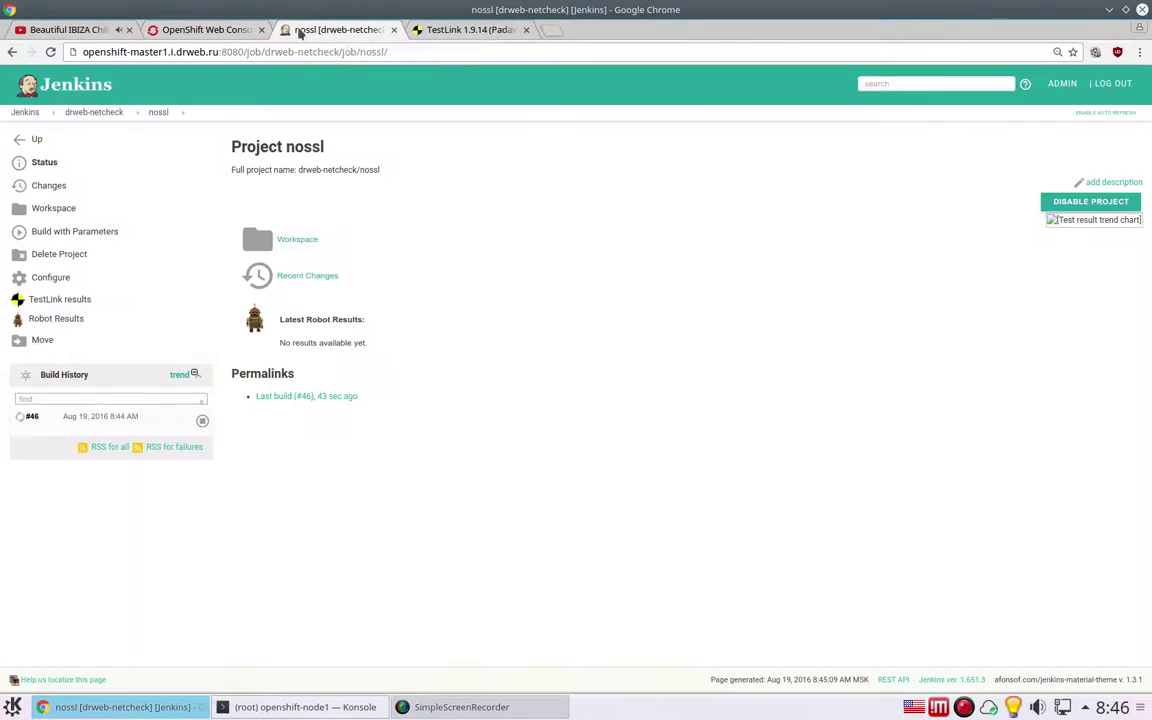
click(180, 36)
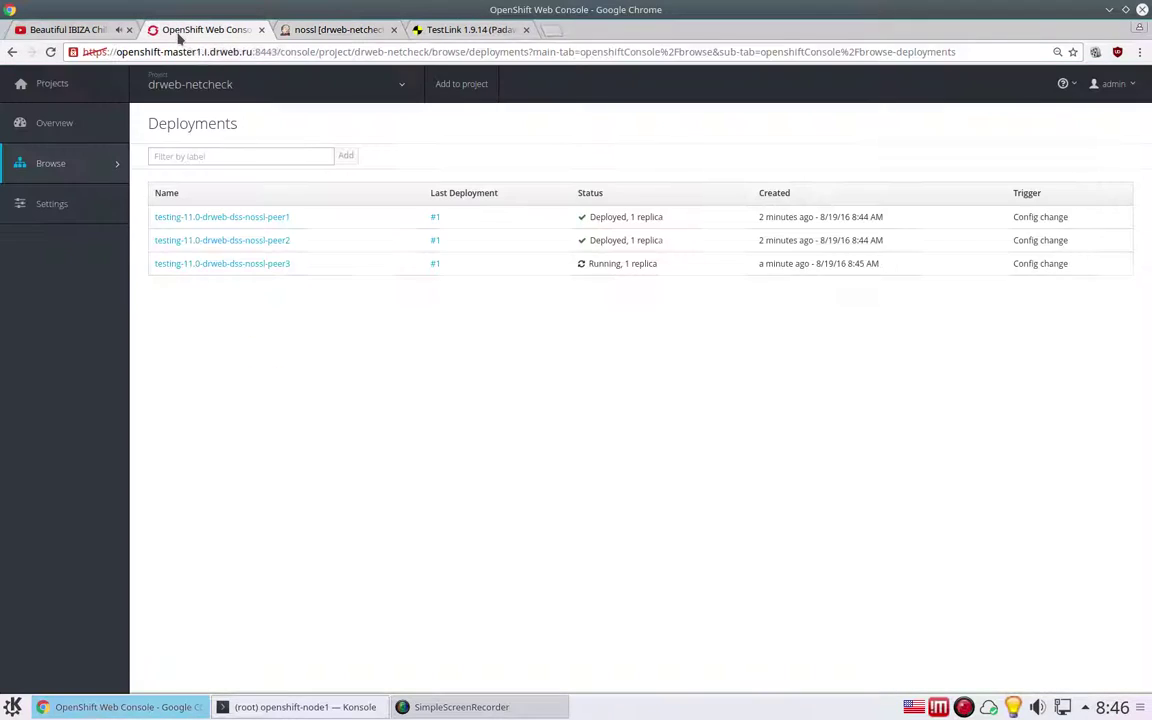
click(355, 705)
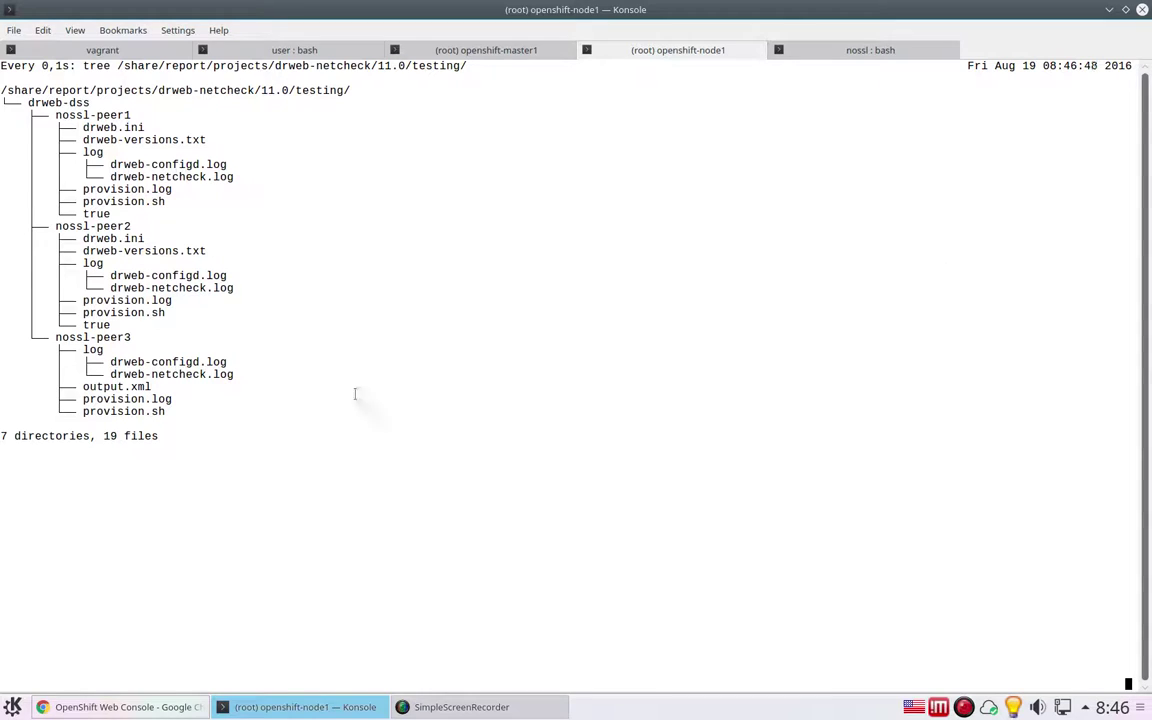
click(120, 707)
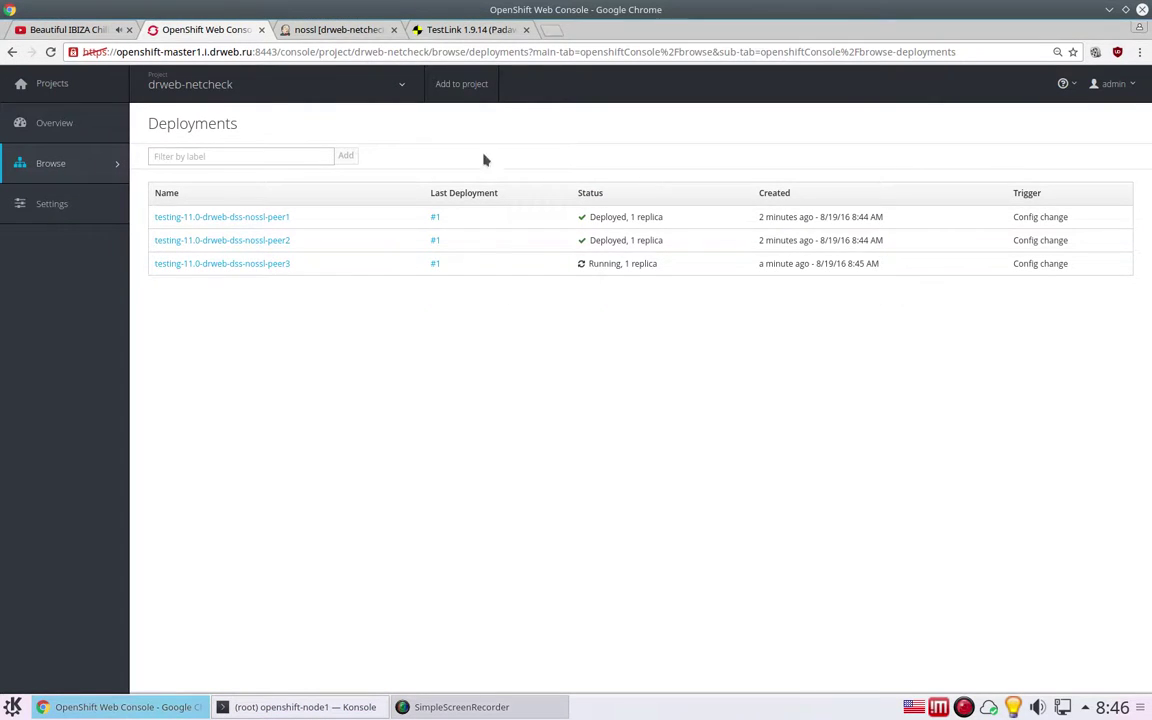
click(322, 37)
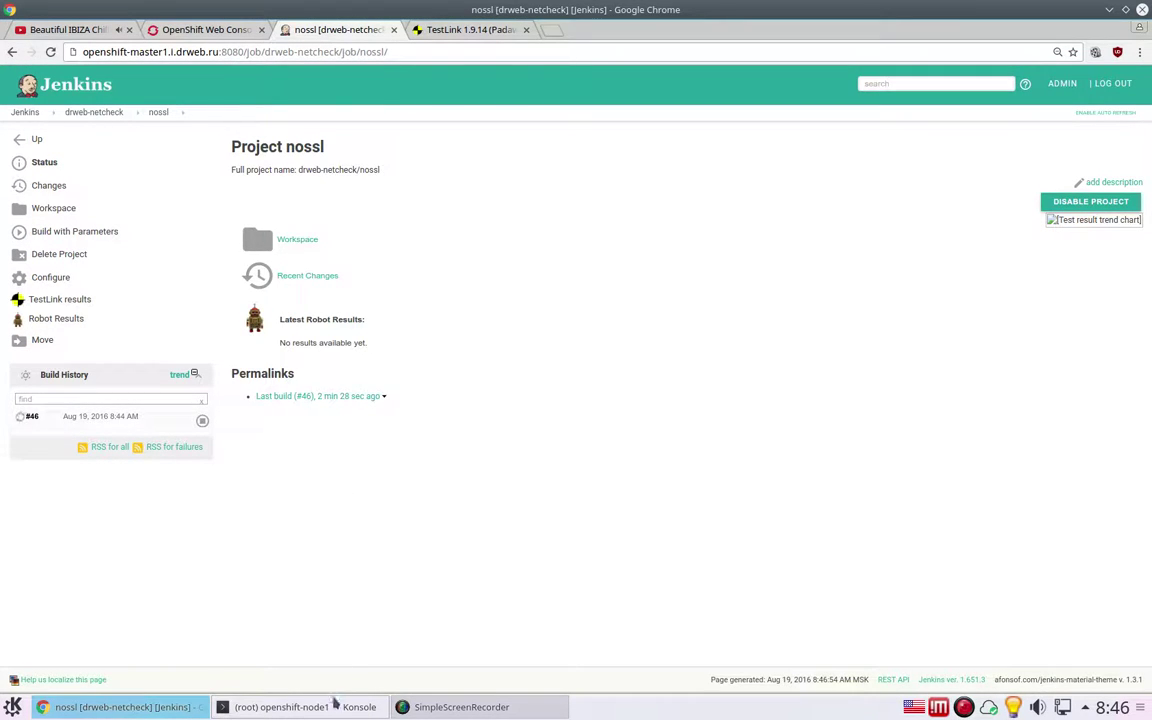
click(335, 705)
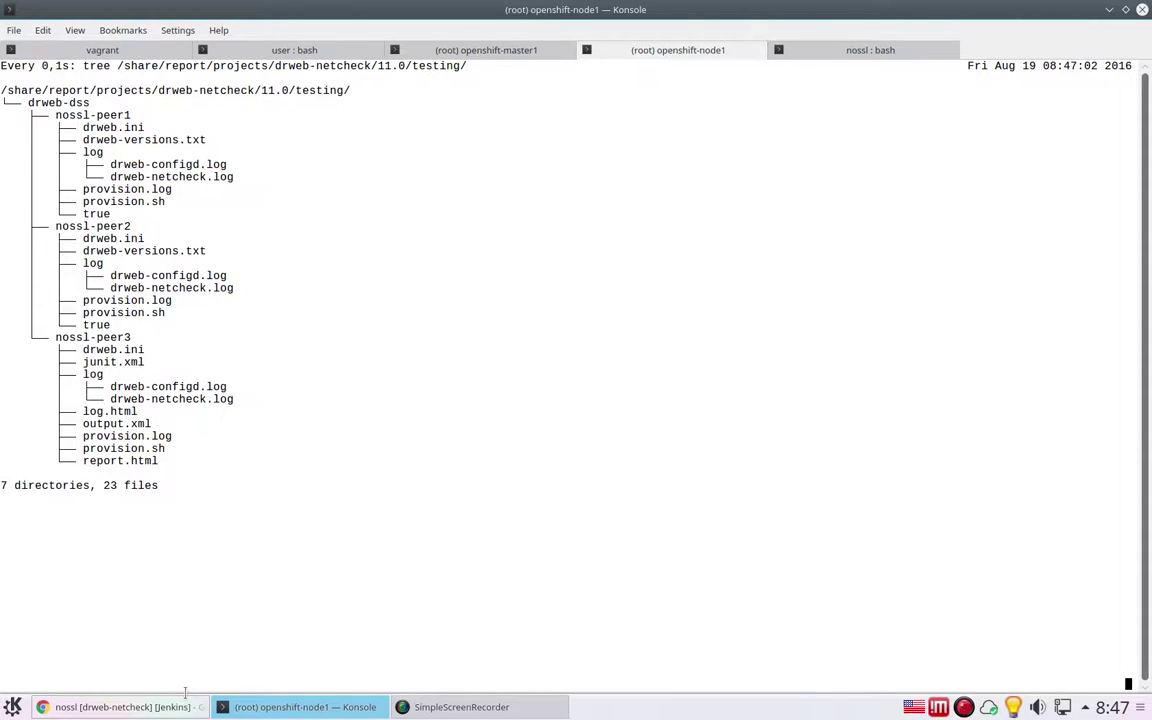
drag(88, 349, 187, 485)
Return to the browser to check the OpenShift deployments, and open the drweb-netcheck project overview
click(120, 707)
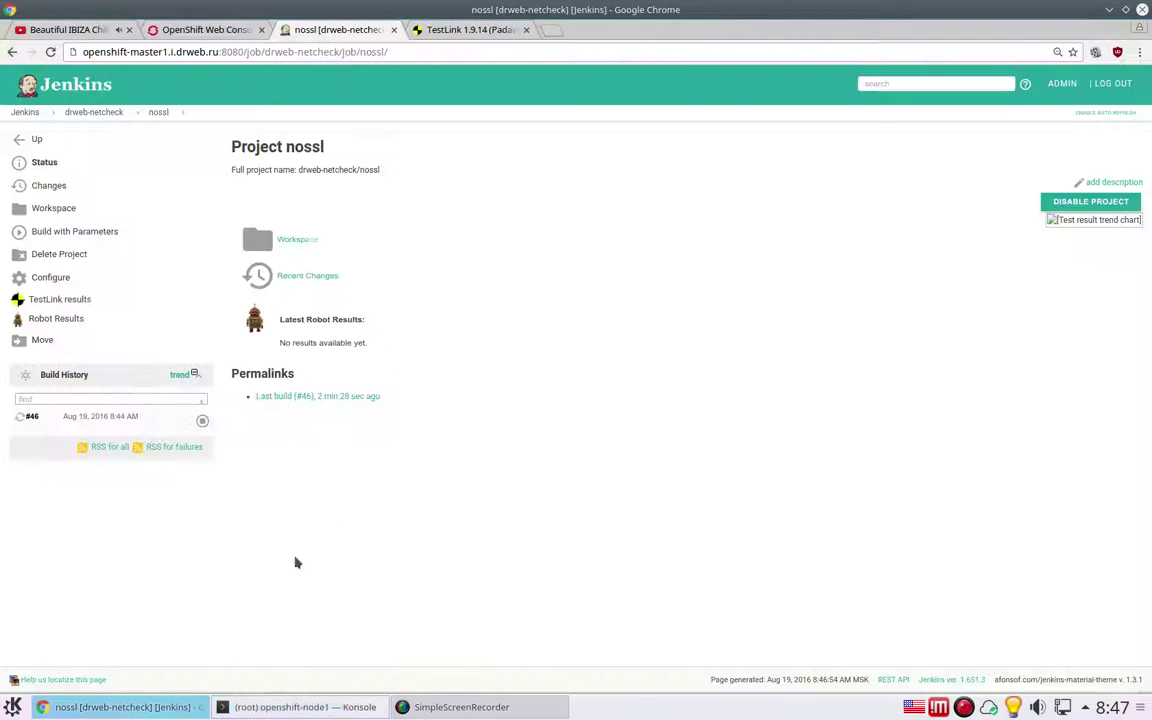
click(213, 31)
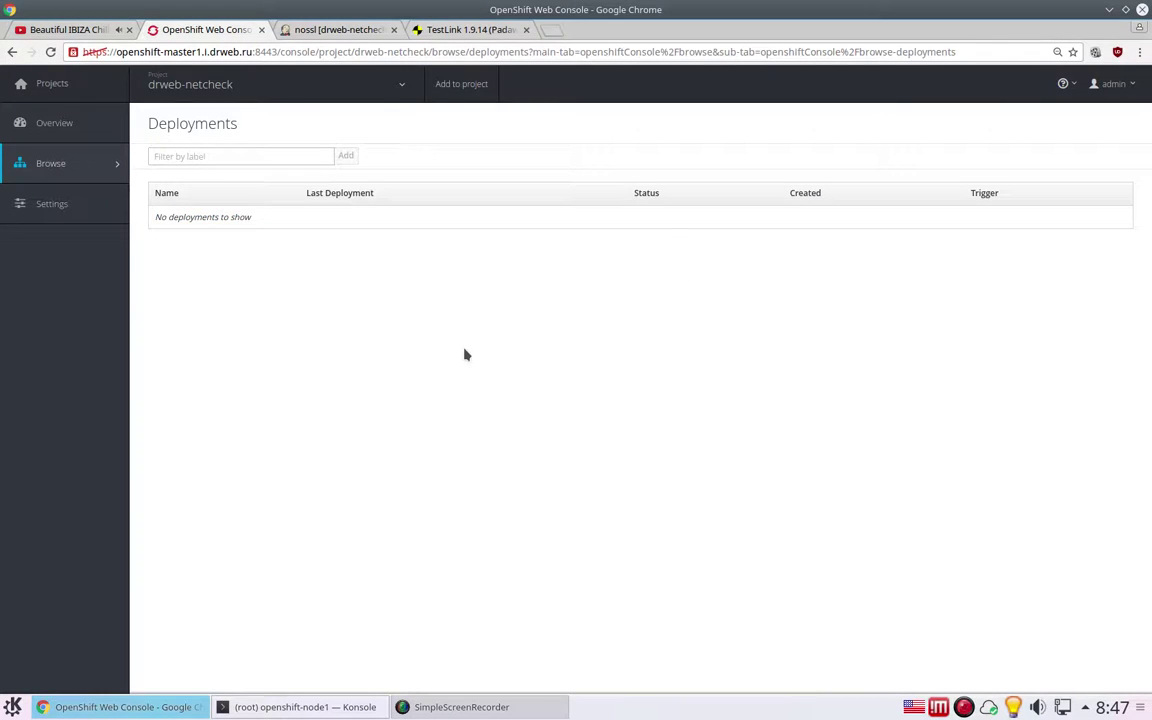
click(95, 132)
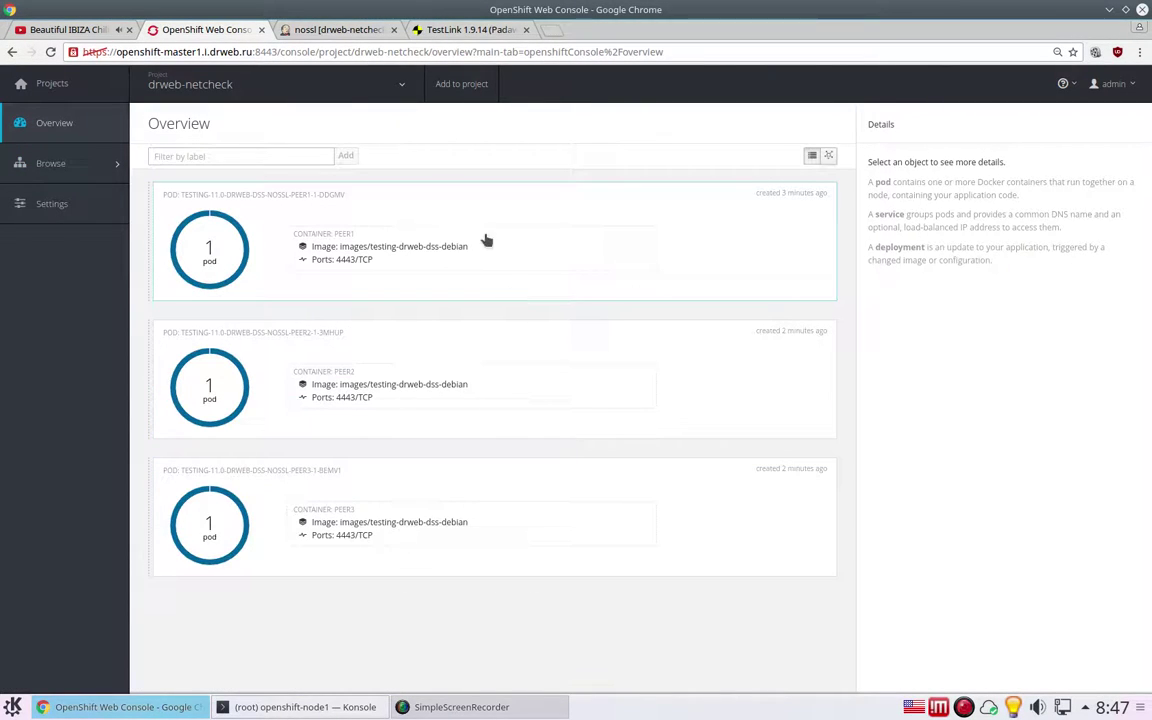
Open log.html from the latest Robot results of the nossl job and expand the Test suite down to test1's Log keyword message
click(340, 30)
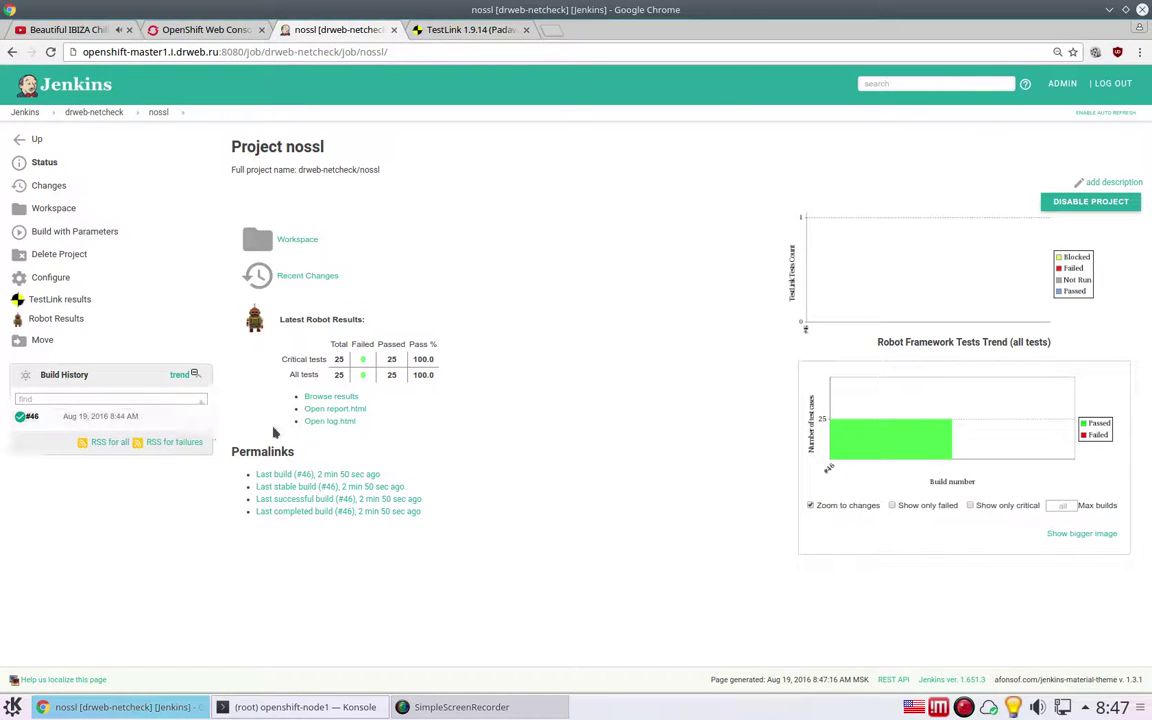
click(312, 421)
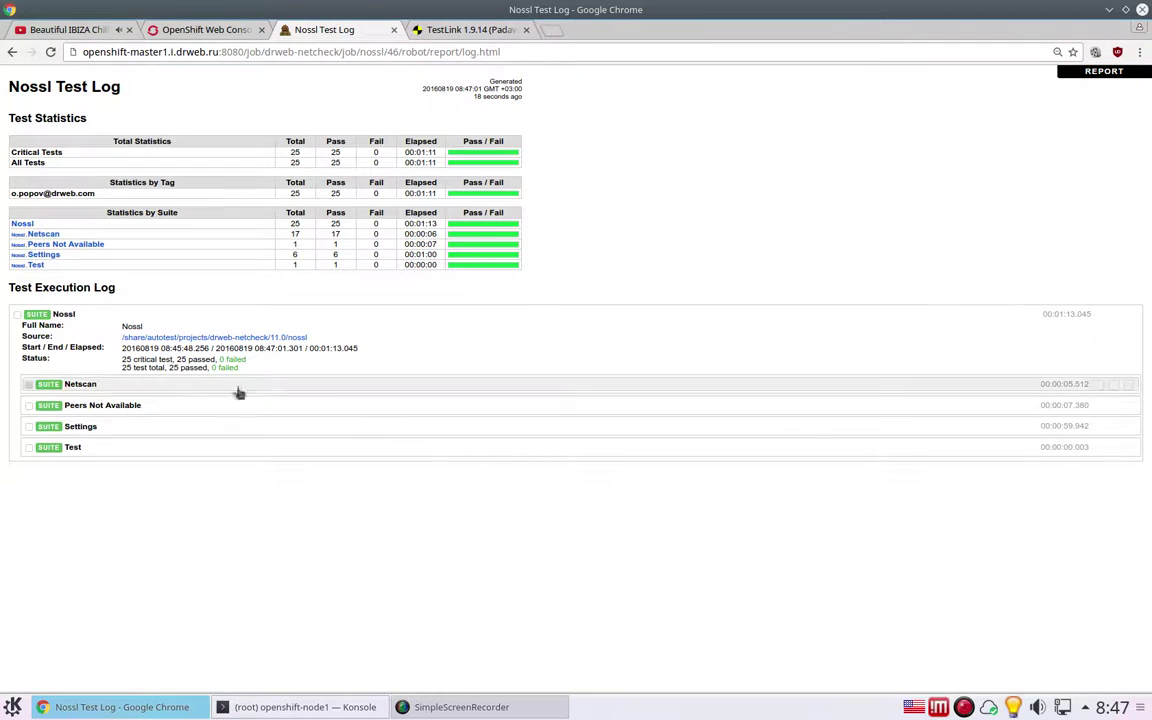
click(85, 449)
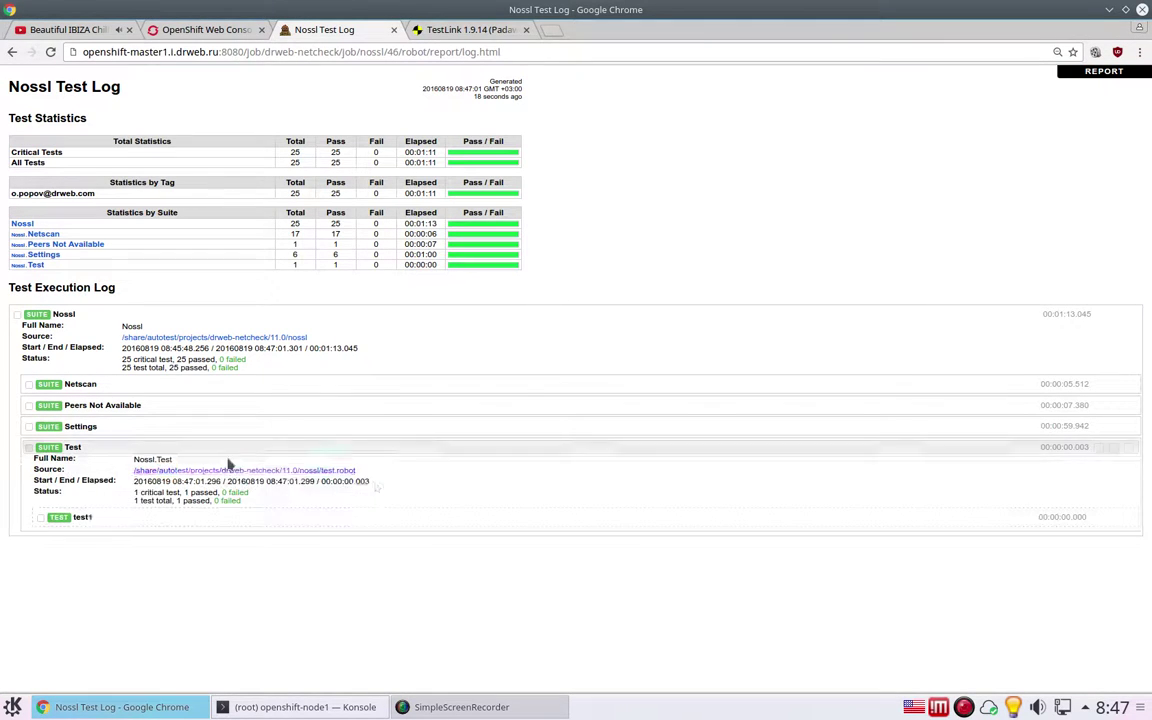
click(95, 520)
click(144, 575)
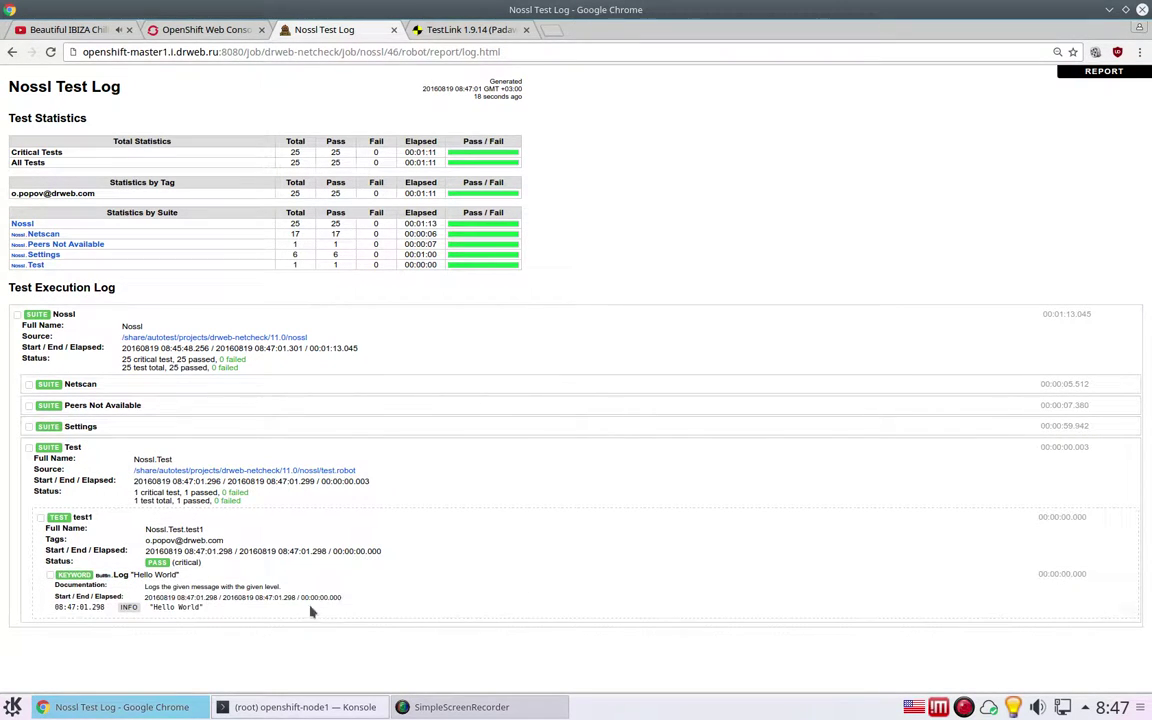
double_click(179, 607)
Return to the nossl job page, open build #46 and examine the TestLink execution status of test1
click(12, 52)
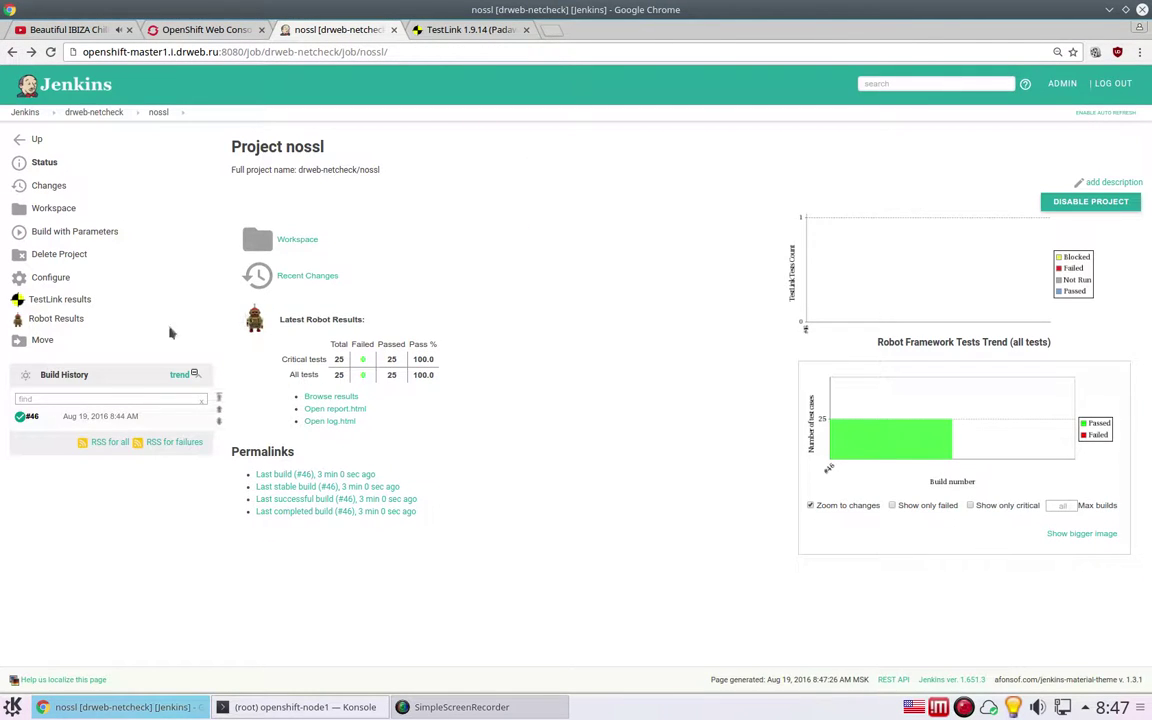
click(26, 416)
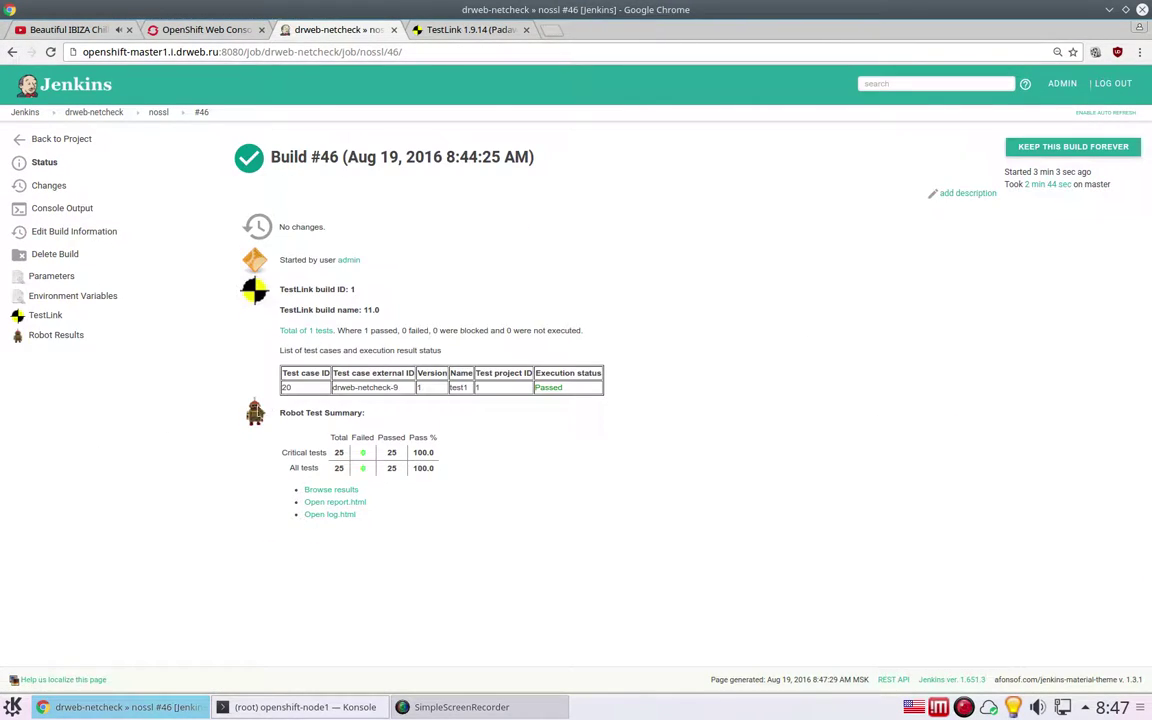
drag(359, 388, 635, 400)
click(581, 427)
View the execution history of test case drweb-netcheck-9:test1 in the TestLink test specification, and close the history window
click(481, 30)
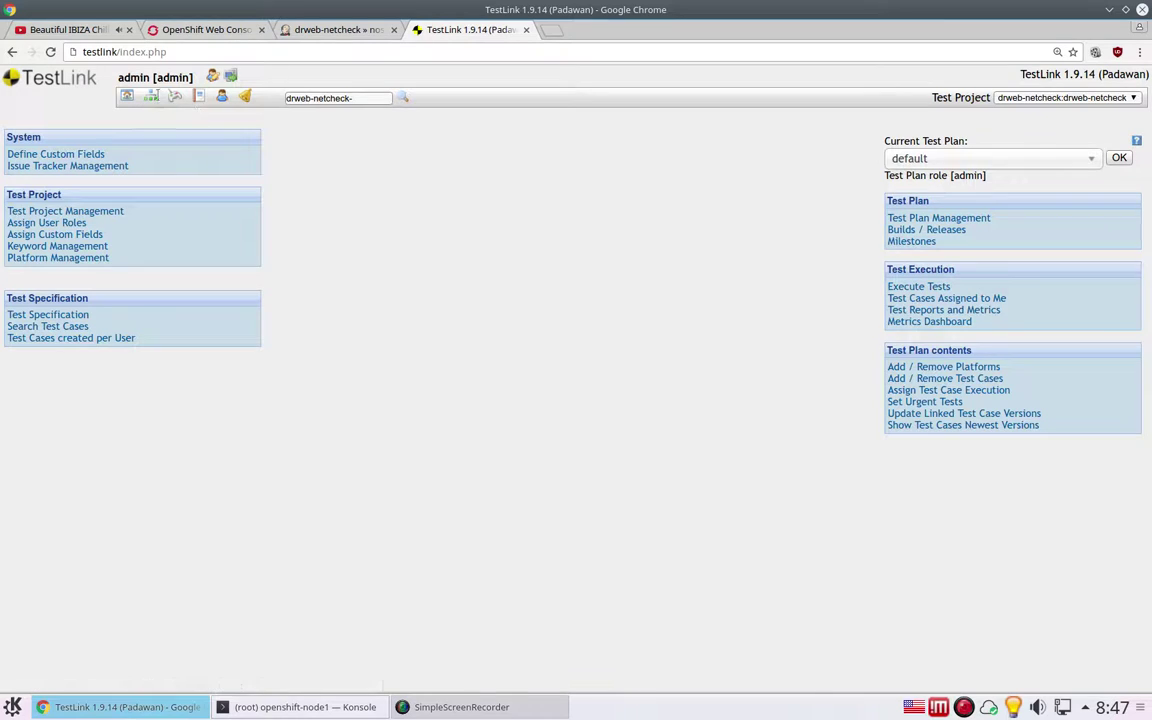
click(150, 95)
click(88, 469)
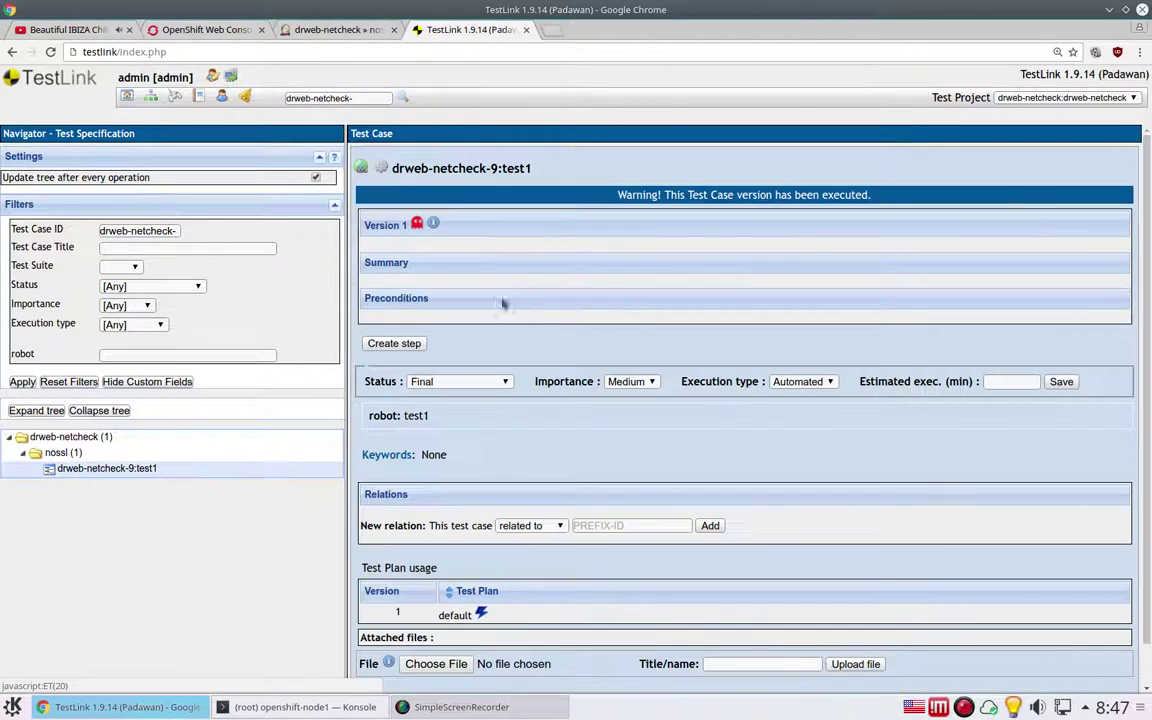
click(384, 166)
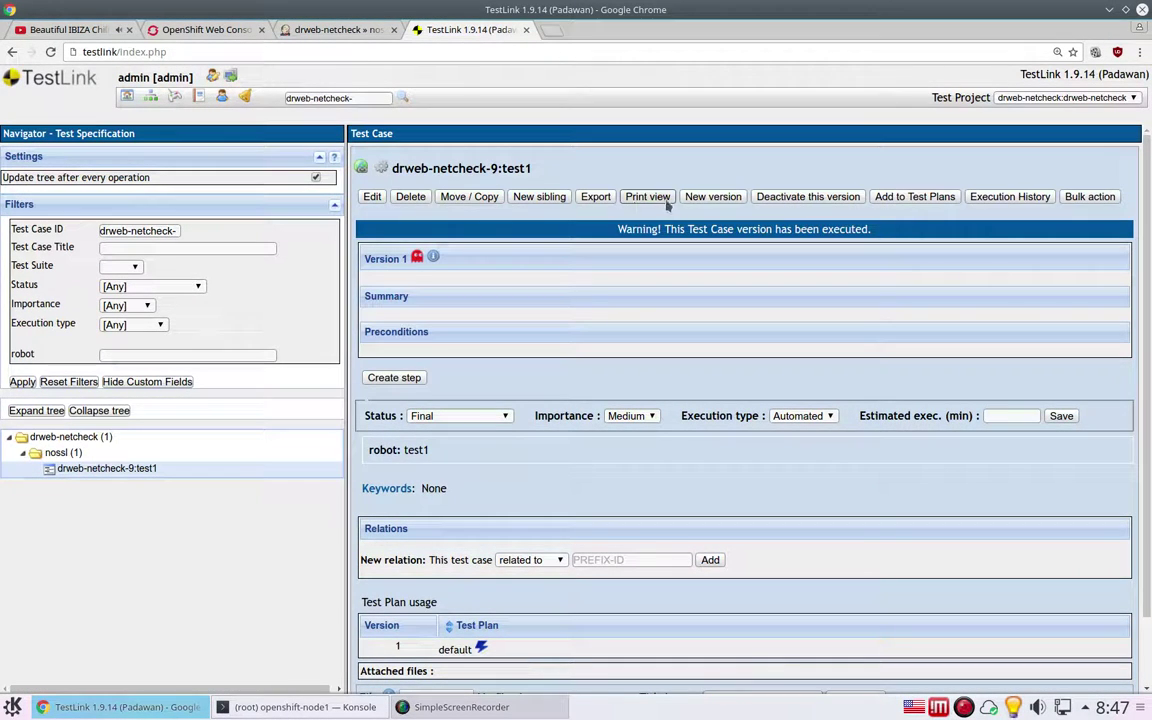
click(1010, 197)
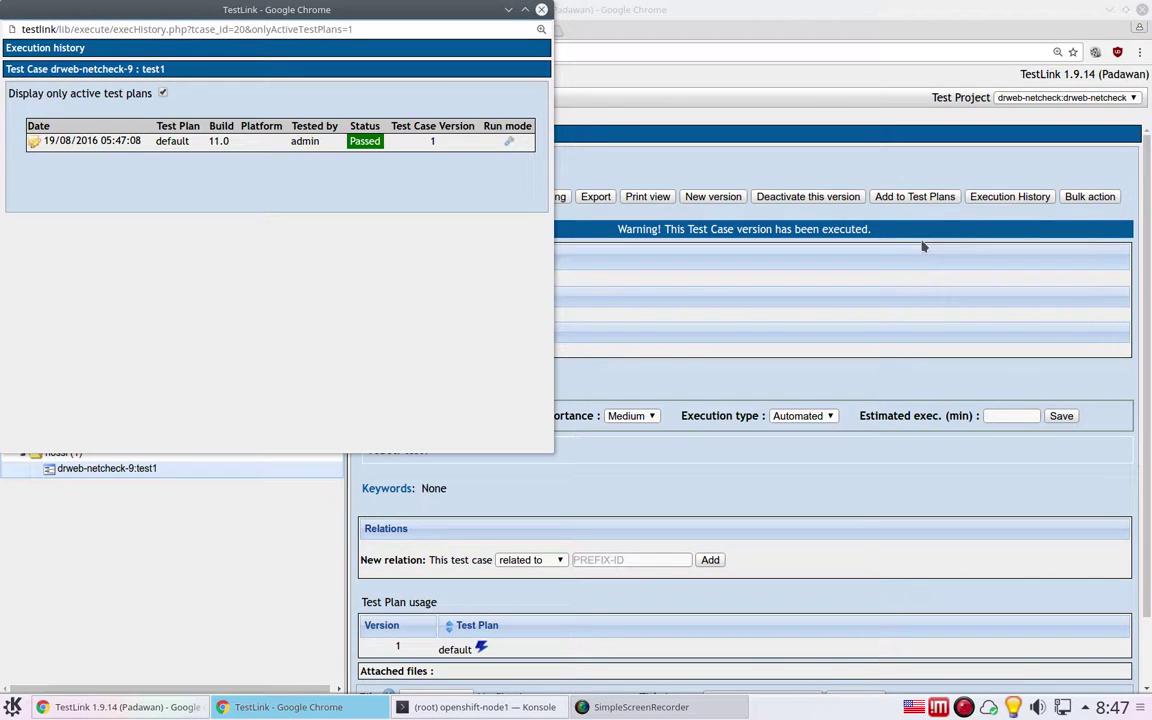
click(541, 9)
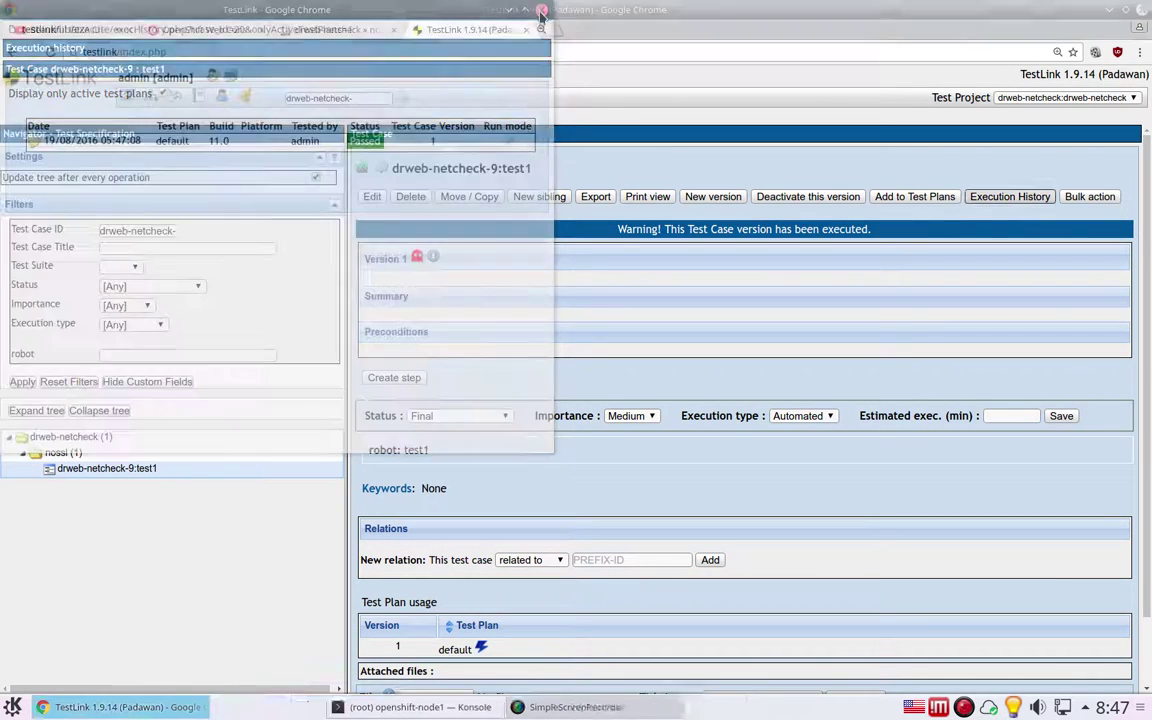
Switch to the Konsole terminal's nossl session and open test.robot in vi
key(alt+Tab)
click(883, 52)
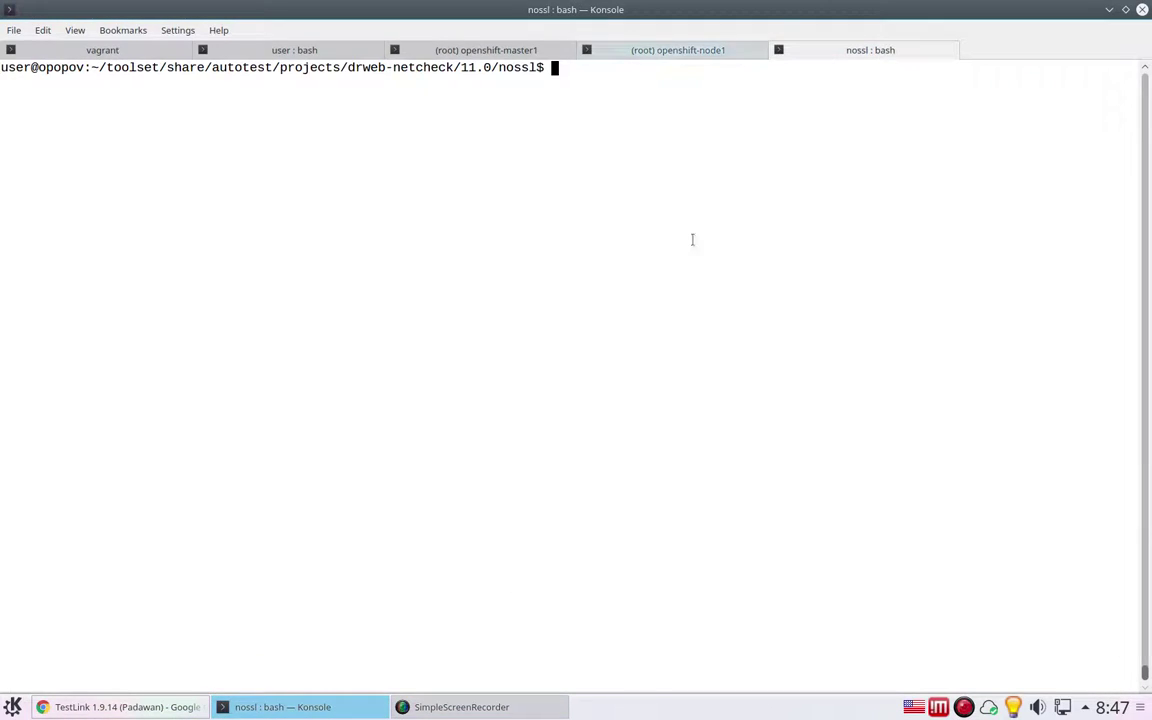
text(vi test.robot)
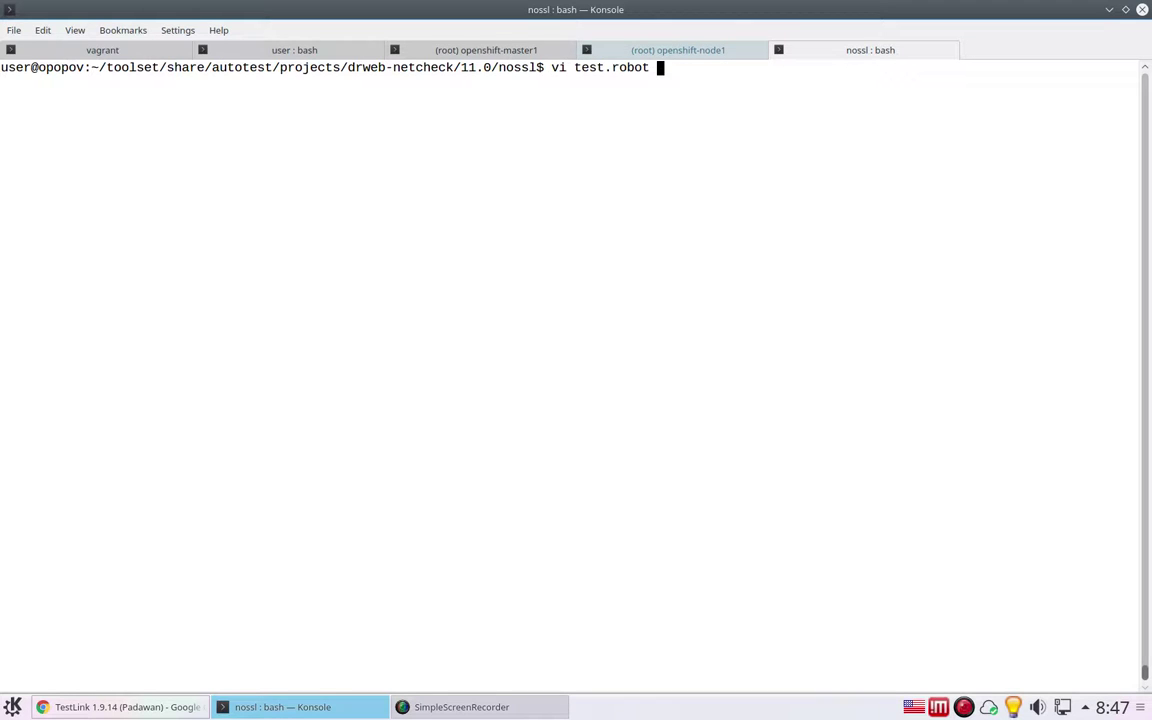
key(Return)
Uncomment the test2 test case and its File Should Exist /file line in test.robot, and save and quit vi
key(Down)
key(Down)
key(Down)
key(Down)
key(Down)
key(Down)
key(Down)
key(Down)
key(Down)
key(Down)
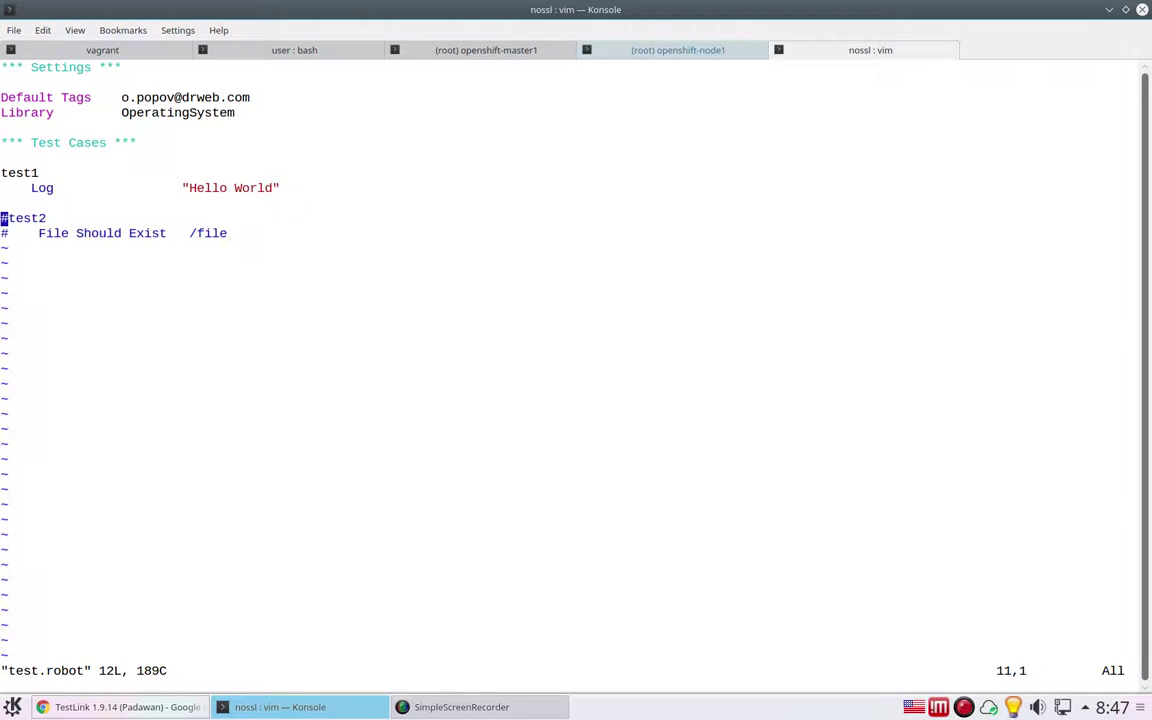
key(x)
key(Down)
text(x:w)
key(Return)
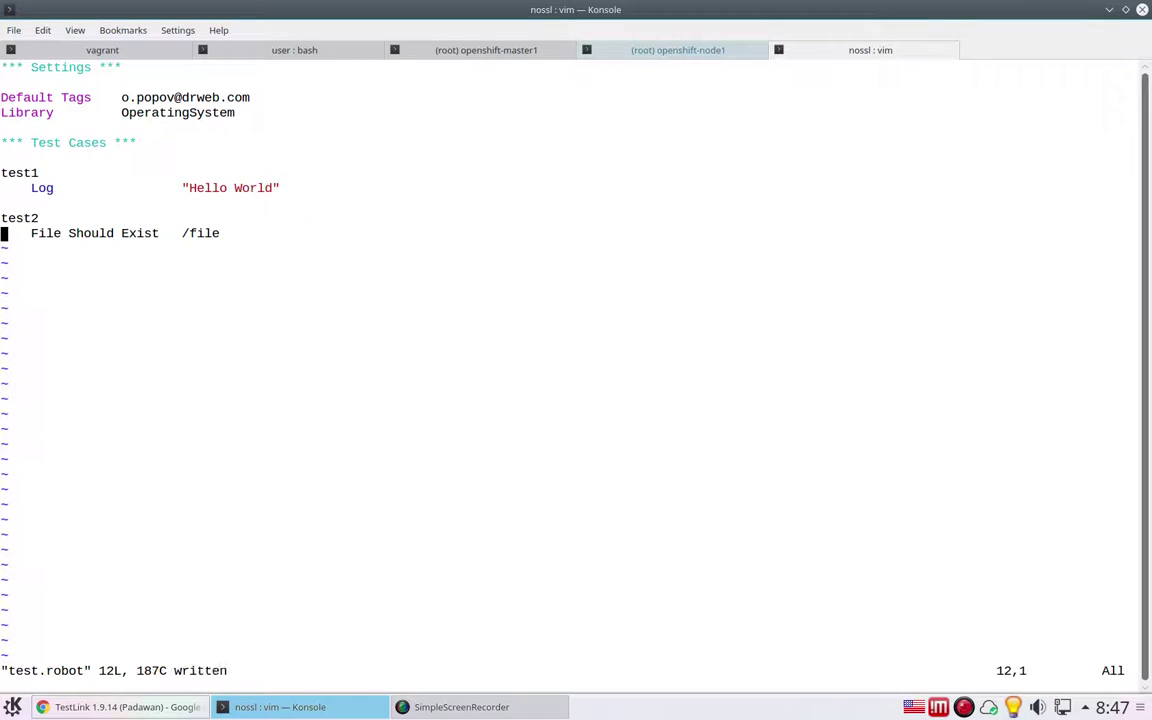
text(:q)
key(Return)
Commit all changes with git ci -am "test2", push them to the remote repository, and clear the terminal
text(git )
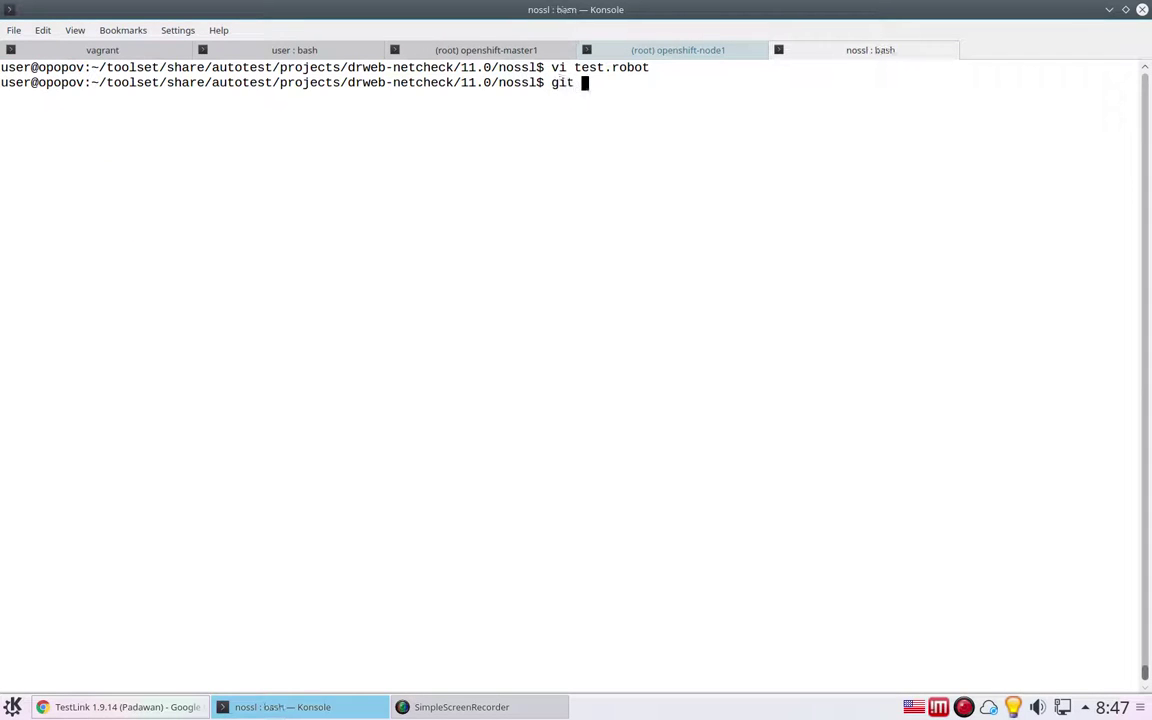
text(ci -am "test2")
key(Return)
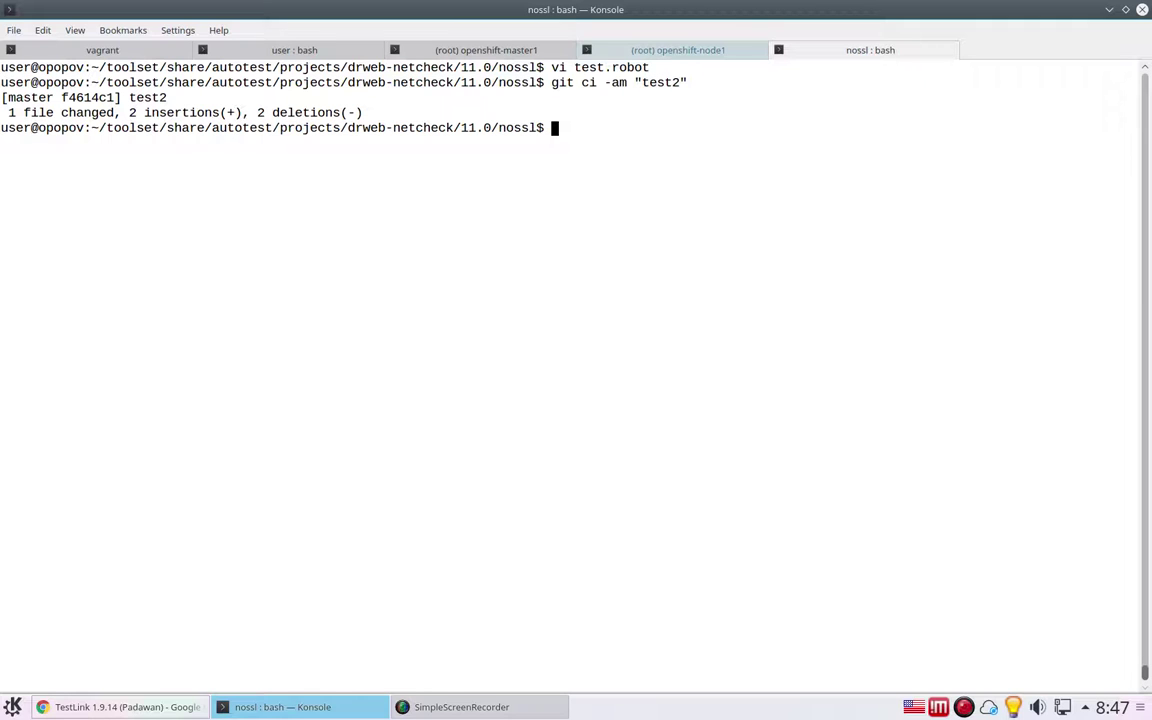
text(git push)
key(Return)
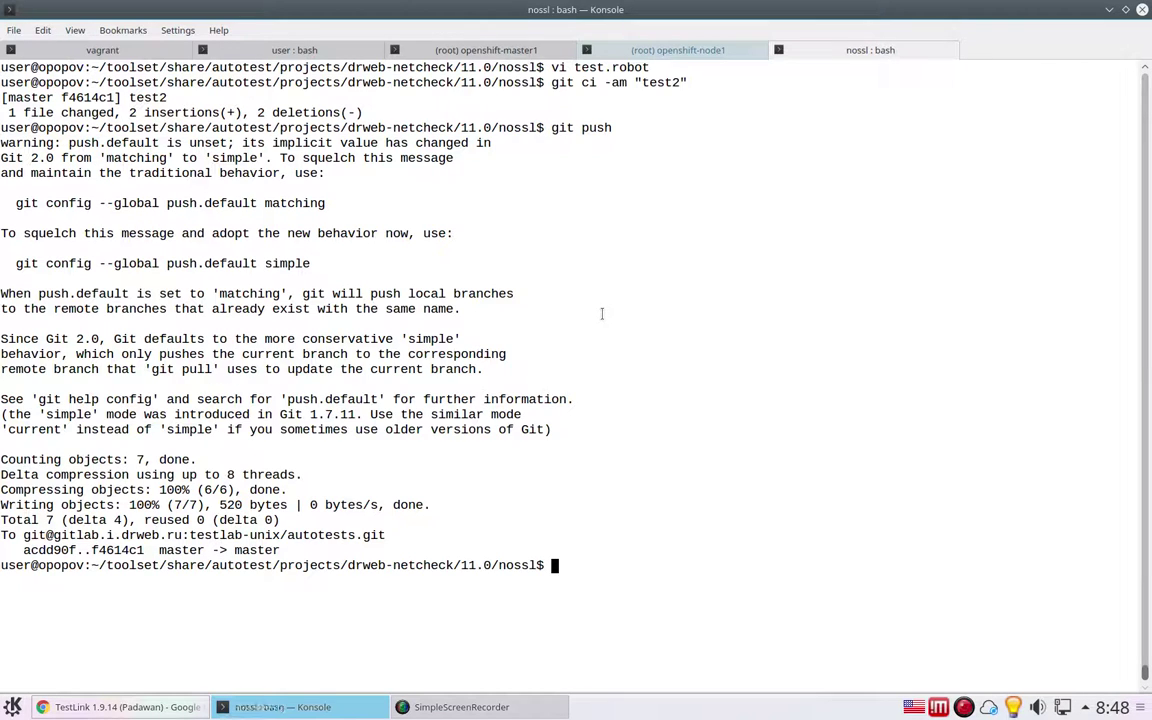
key(ctrl+l)
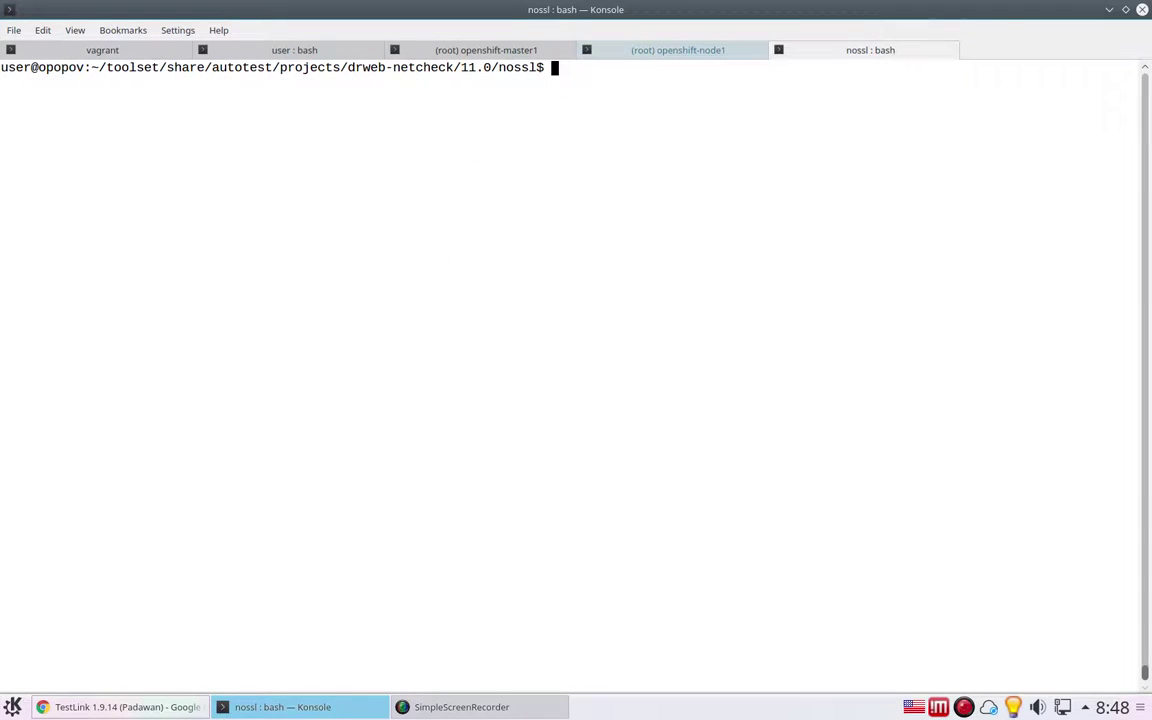
Switch to TestLink in the browser and start a new test case titled test2 in the nossl test suite
click(147, 706)
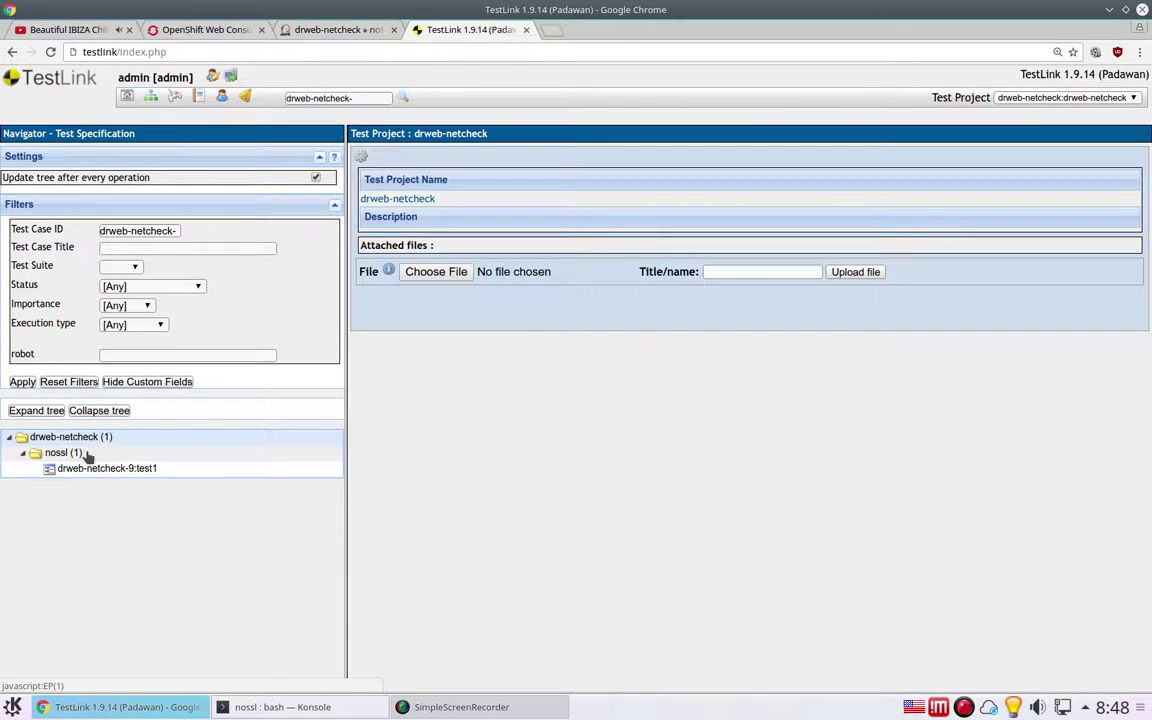
click(70, 437)
click(62, 453)
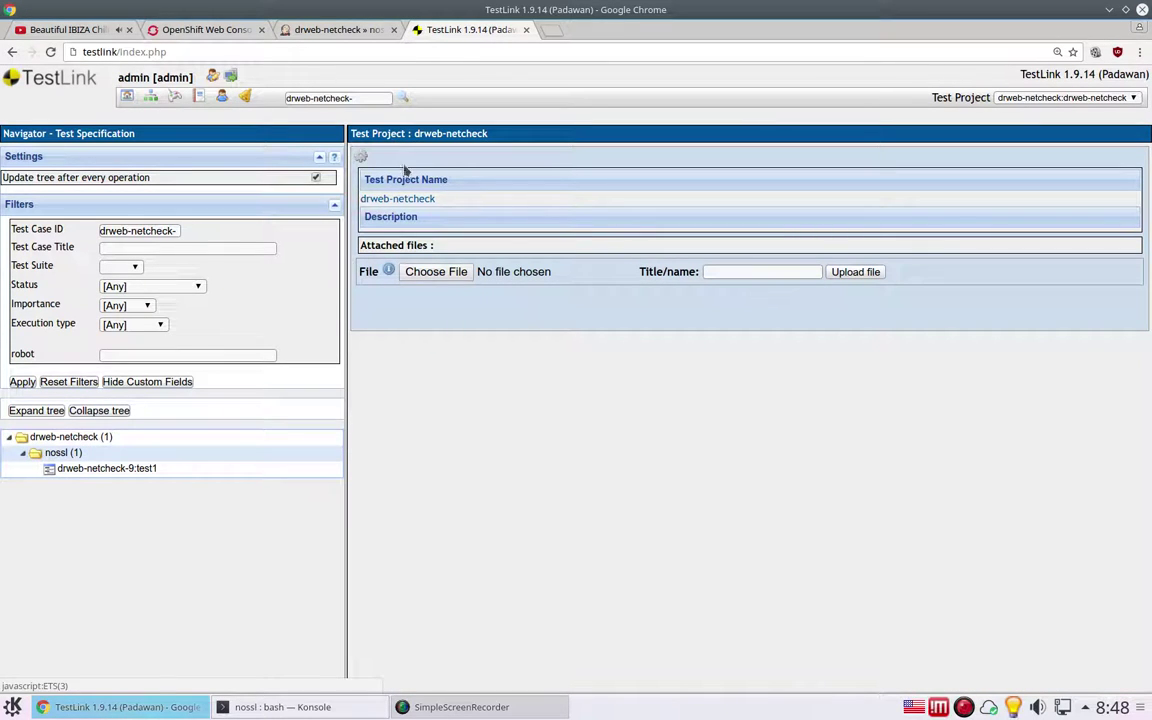
click(362, 157)
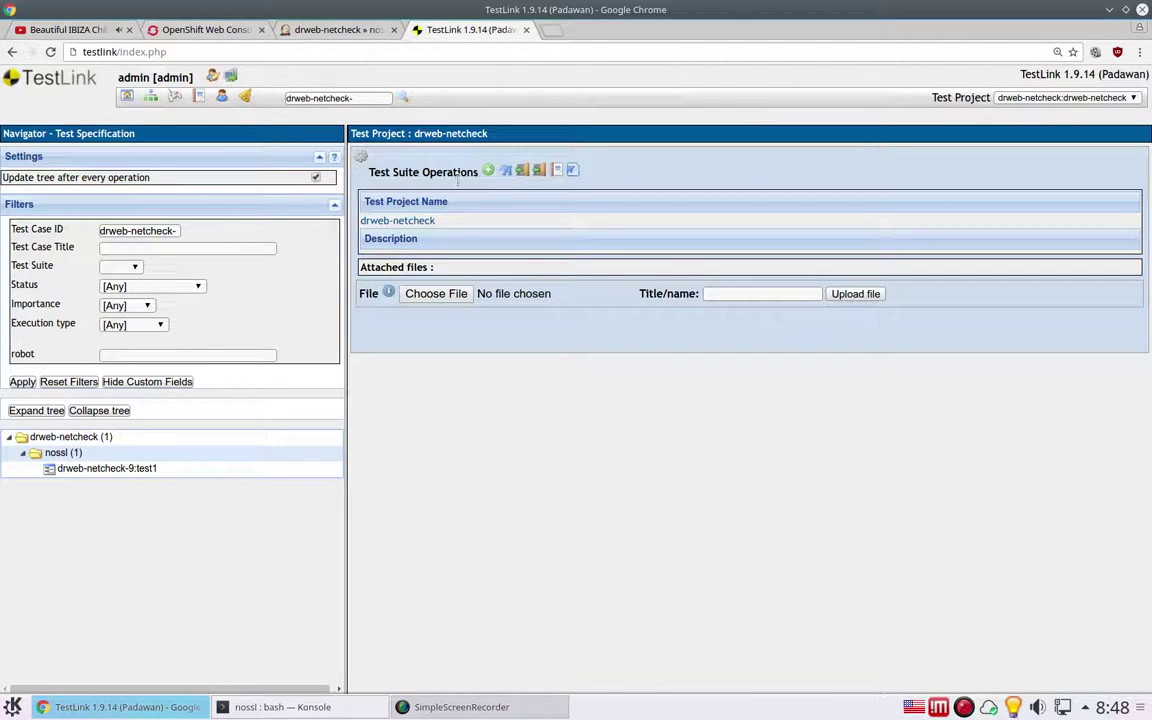
click(85, 469)
click(381, 170)
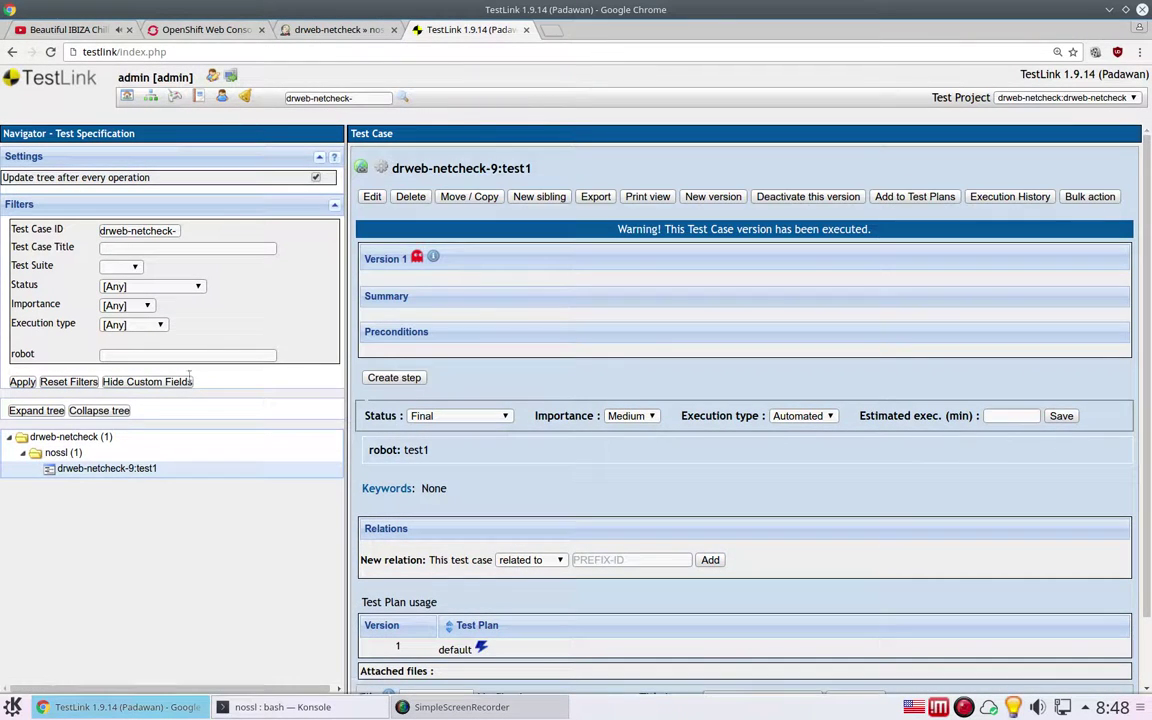
click(60, 453)
click(382, 160)
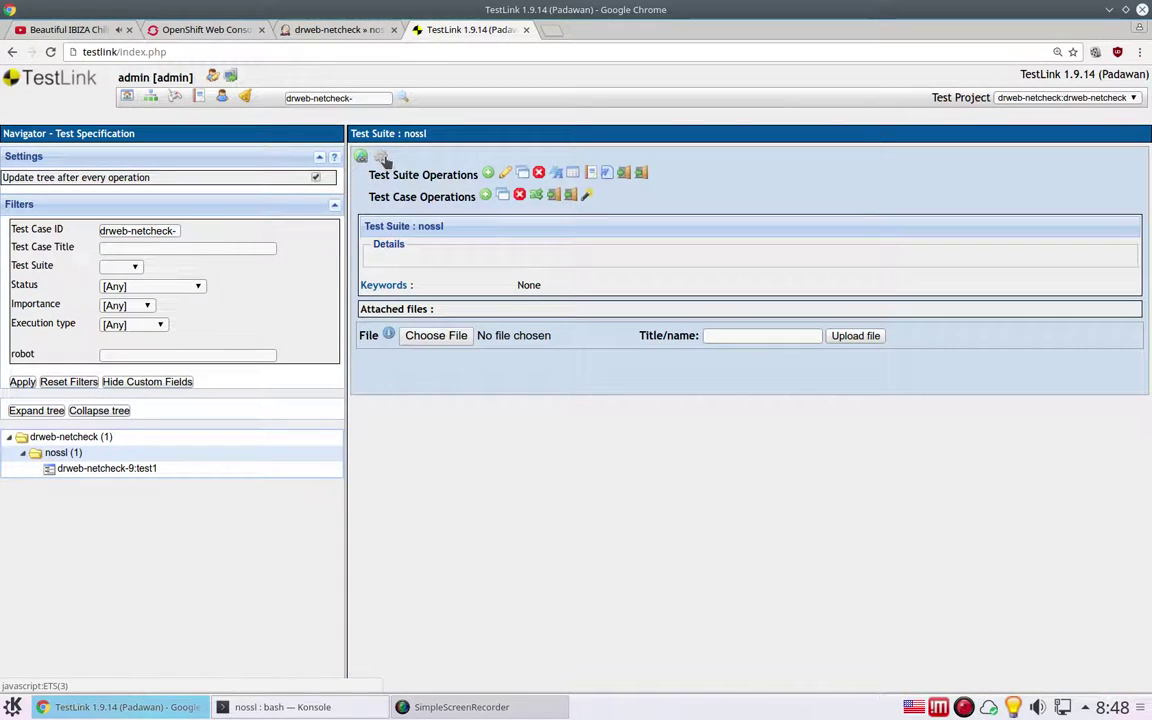
click(490, 195)
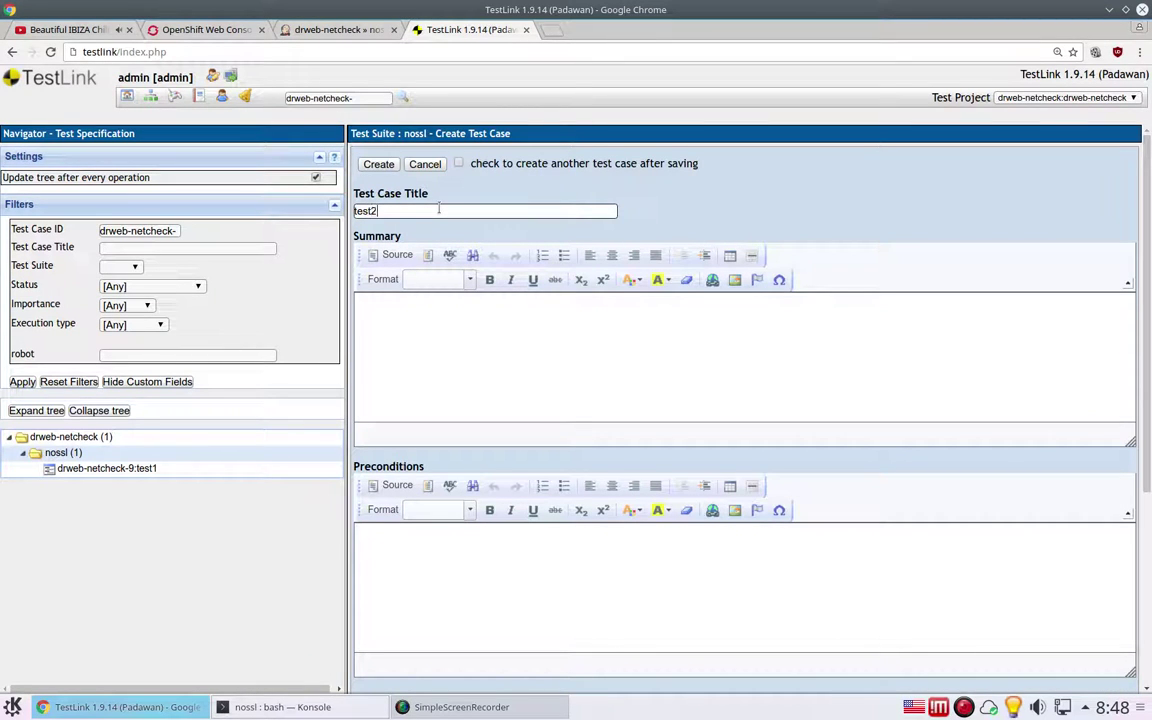
Fill the robot field with test2, set the status to Final and execution type to Automated, and create the test case
double_click(438, 208)
key(ctrl+c)
scroll(463, 509, down, 4)
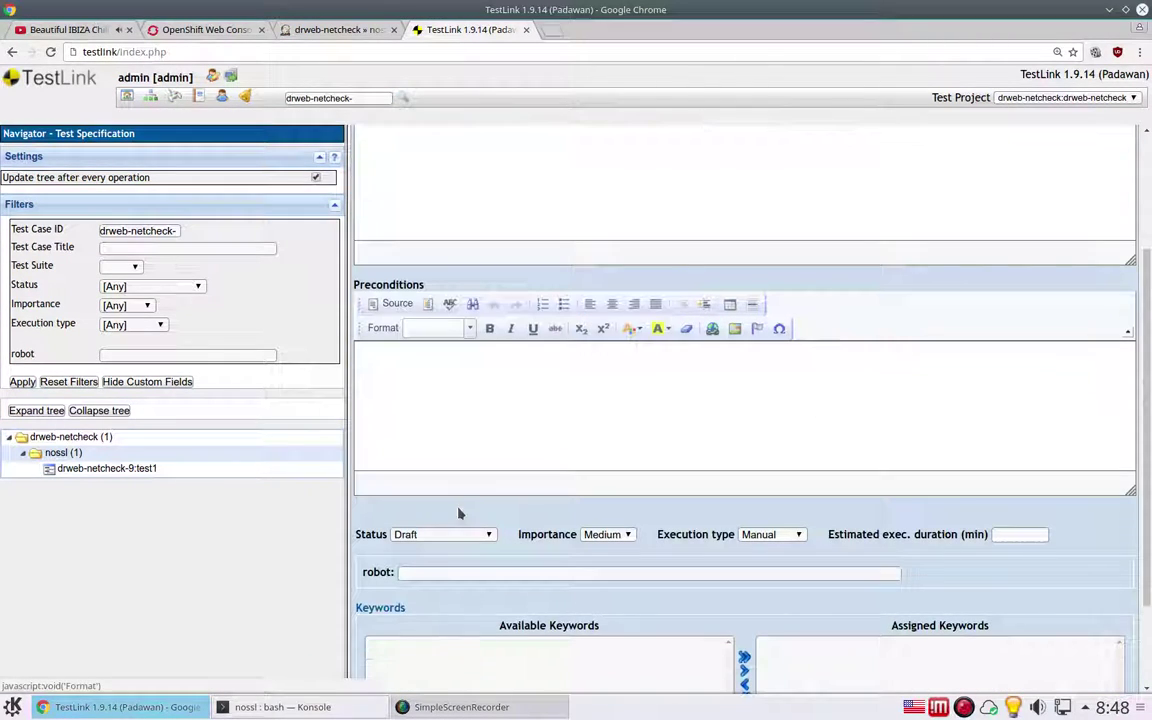
middle_click(486, 573)
click(460, 534)
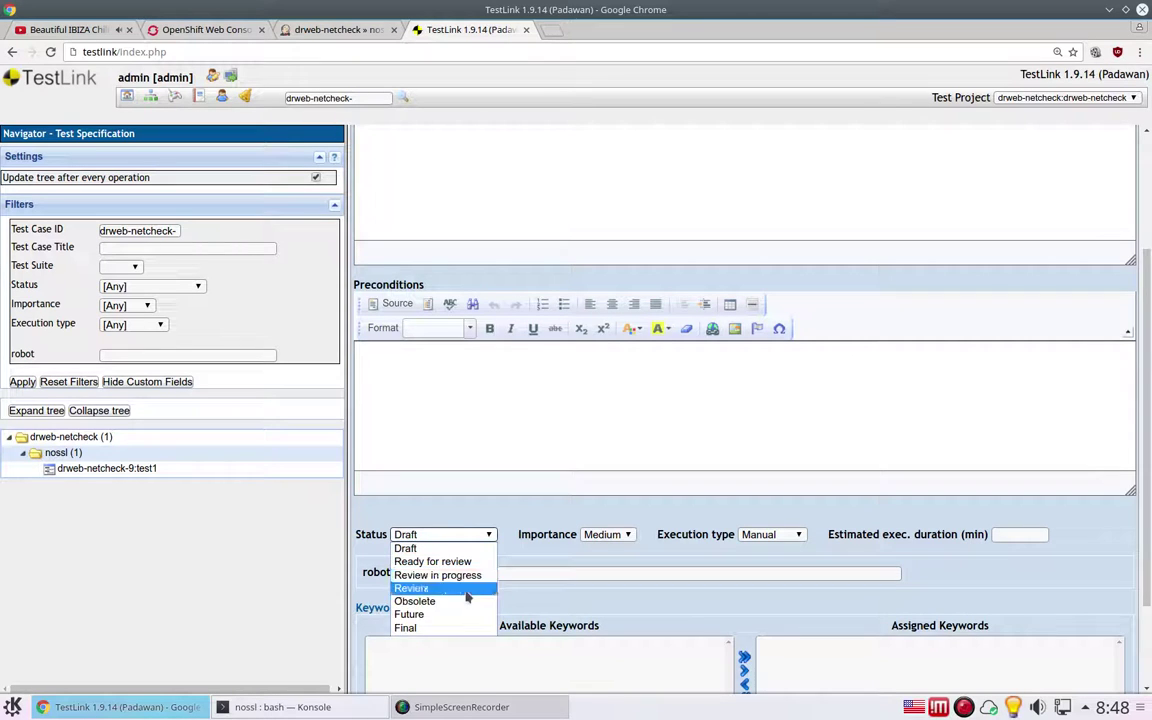
click(468, 627)
click(785, 535)
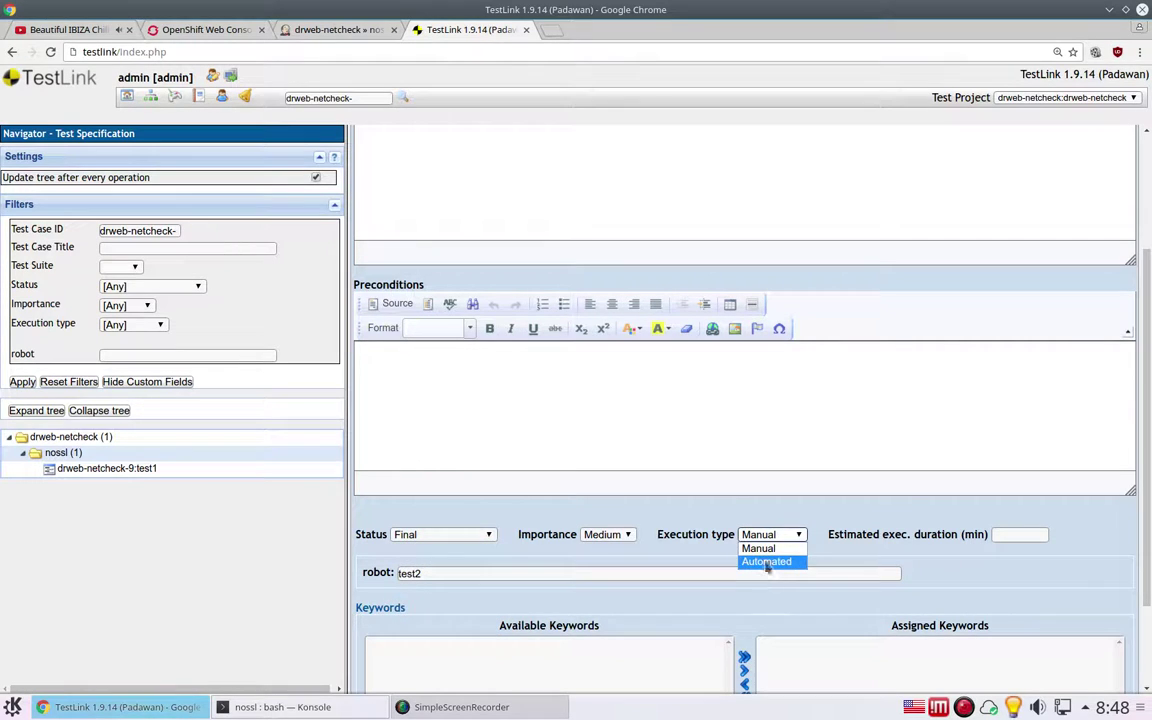
click(766, 564)
scroll(514, 430, down, 3)
click(381, 633)
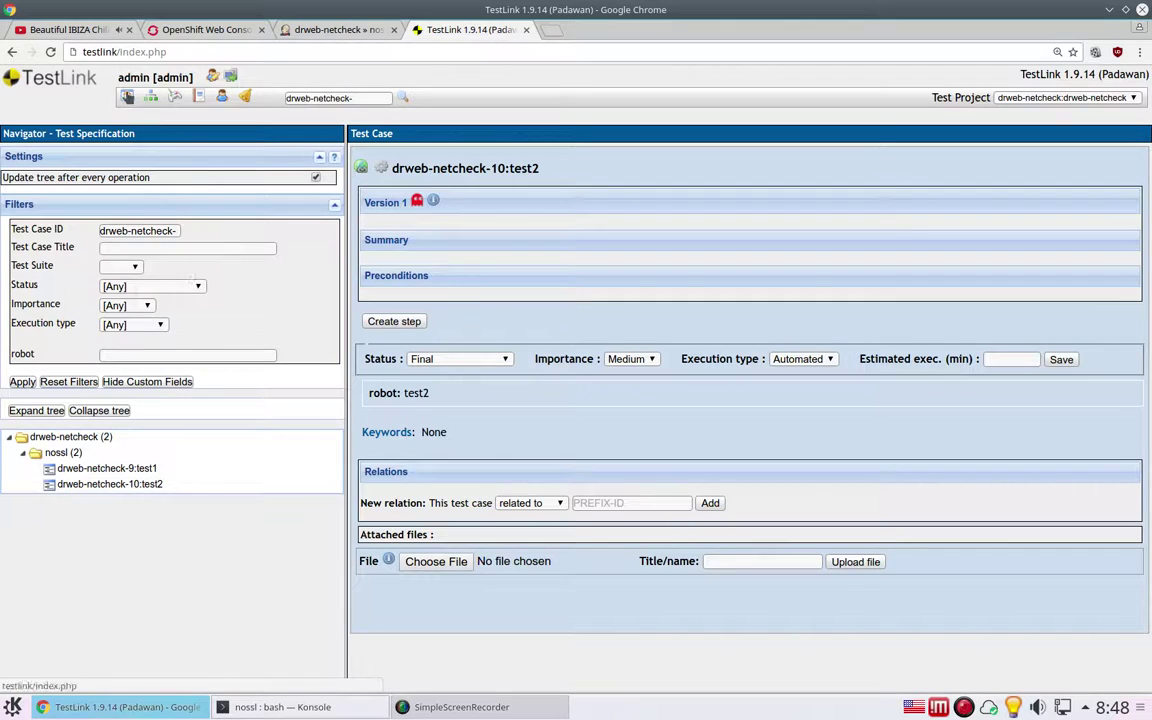
Add test case drweb-netcheck-10 : test2 from the nossl suite to the default test plan, and return to the TestLink main page
click(127, 96)
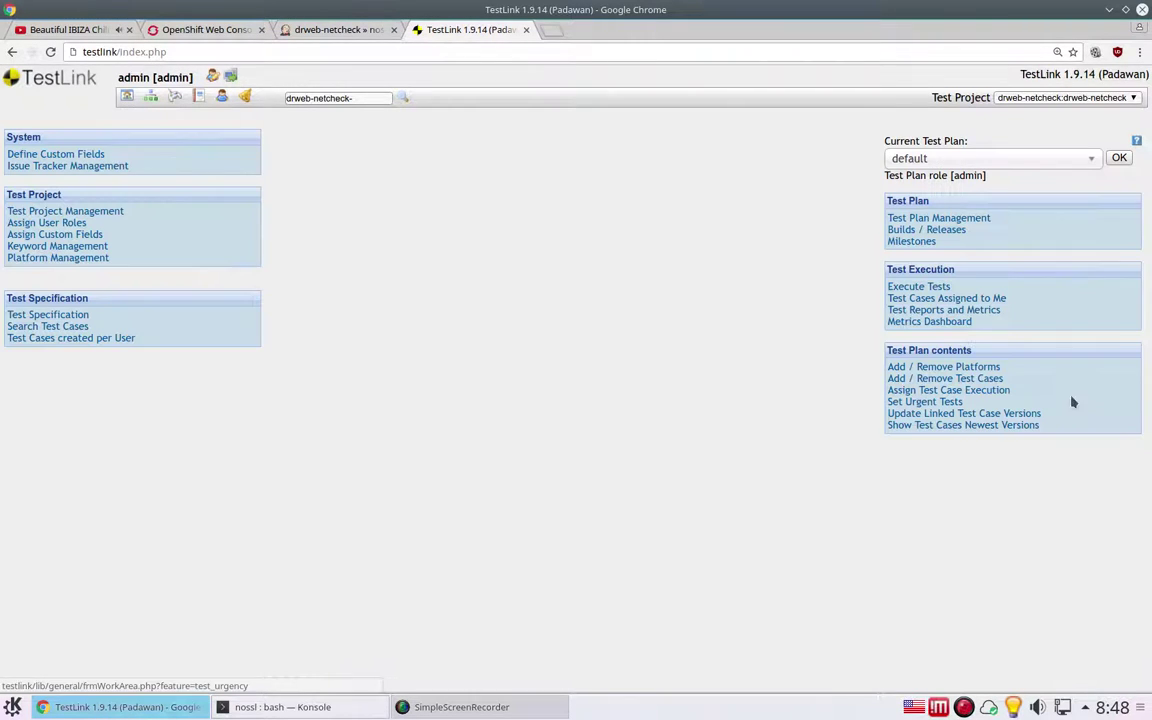
click(987, 380)
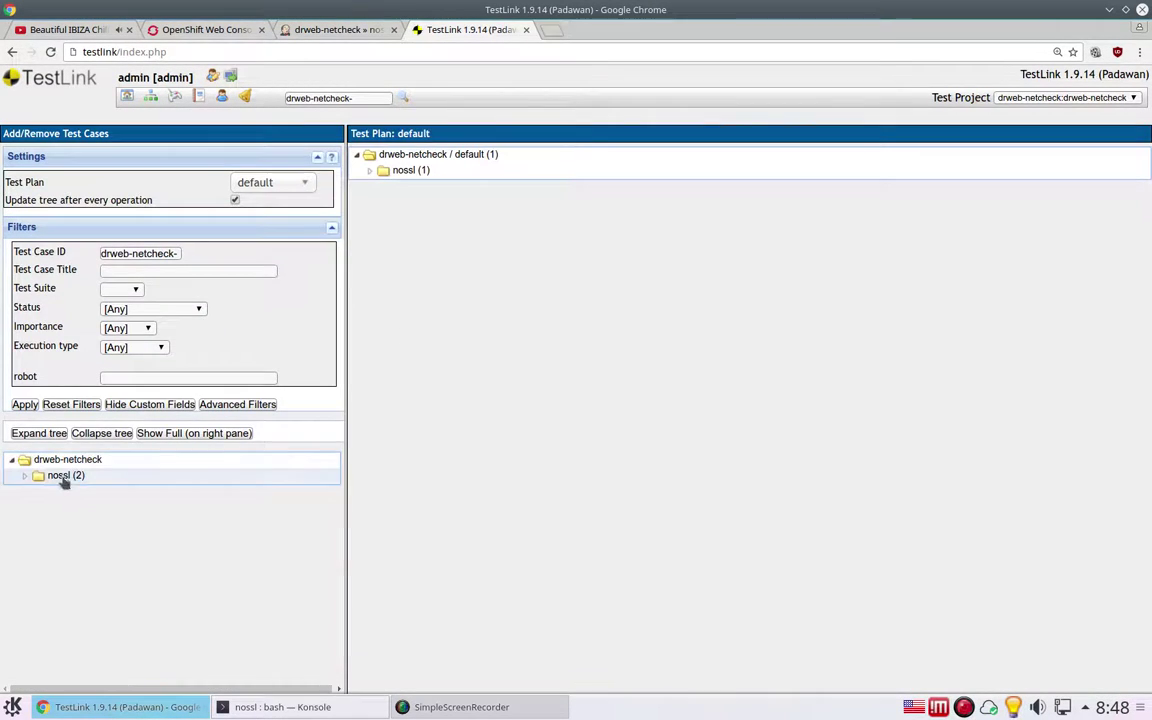
click(42, 476)
click(385, 320)
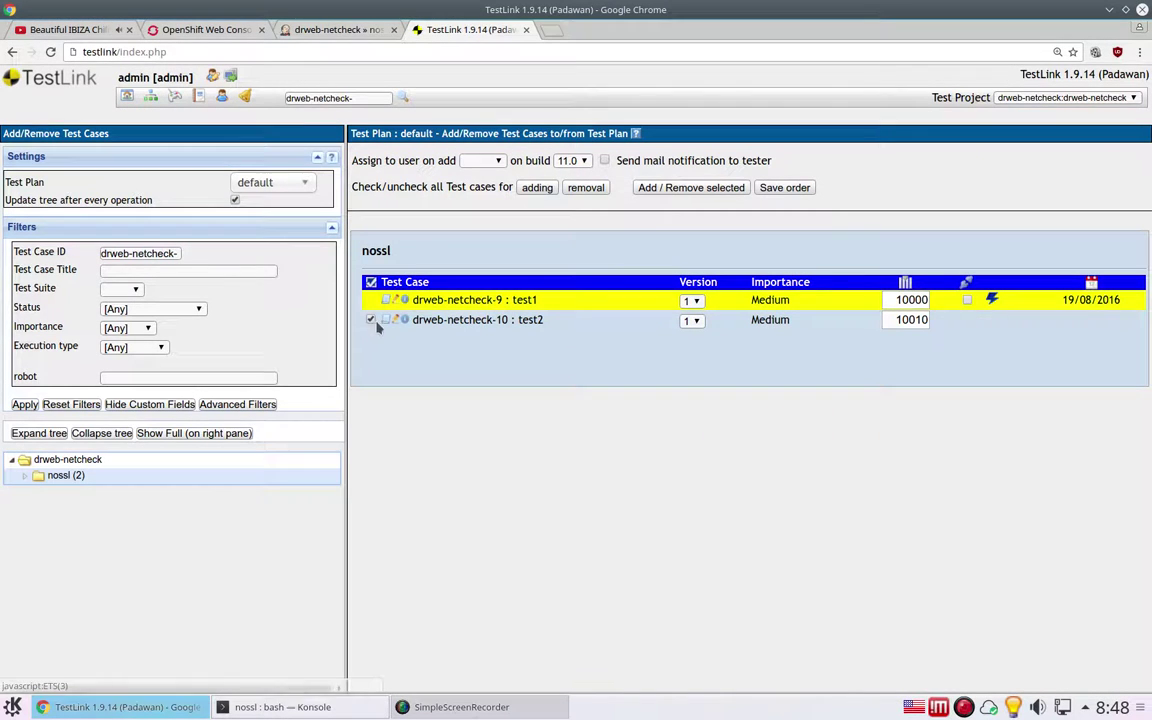
click(690, 188)
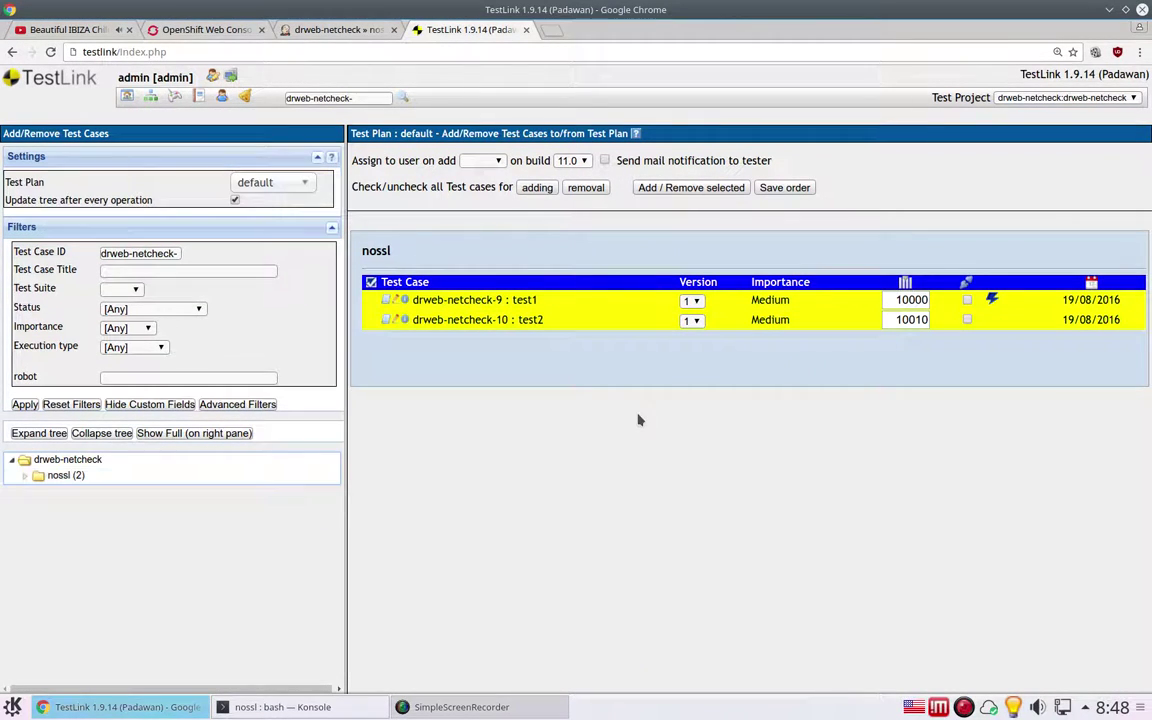
click(124, 98)
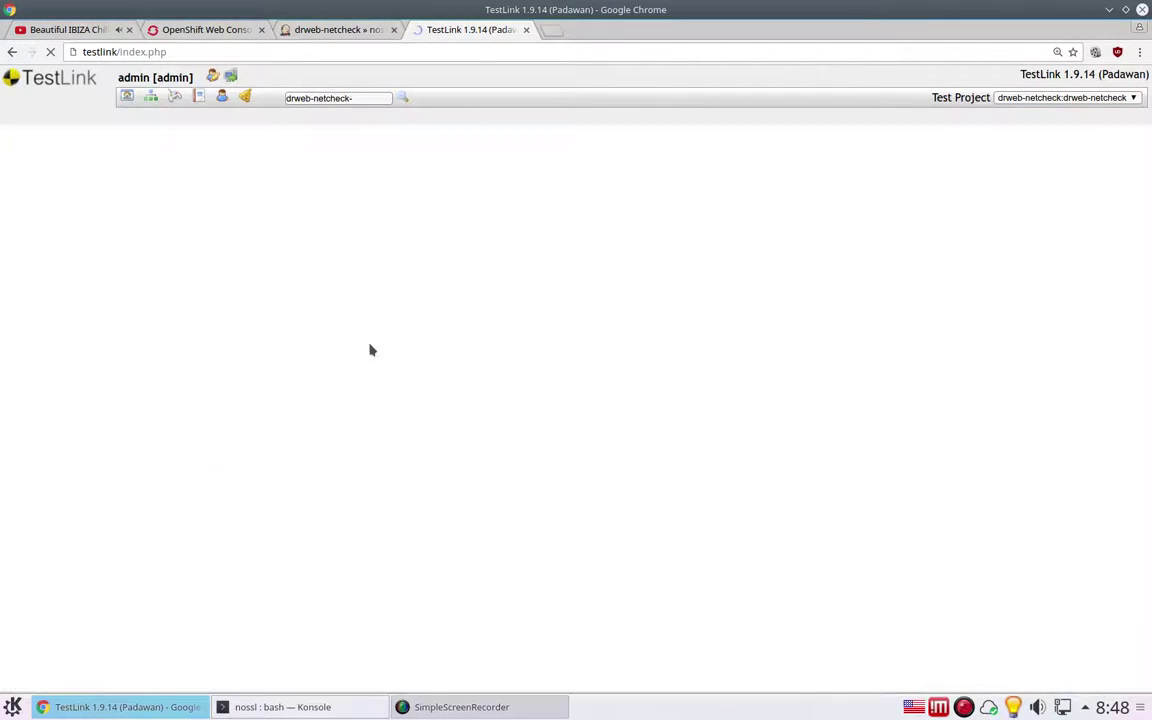
Return to the nossl job in Jenkins and open its parameterized build form
click(332, 38)
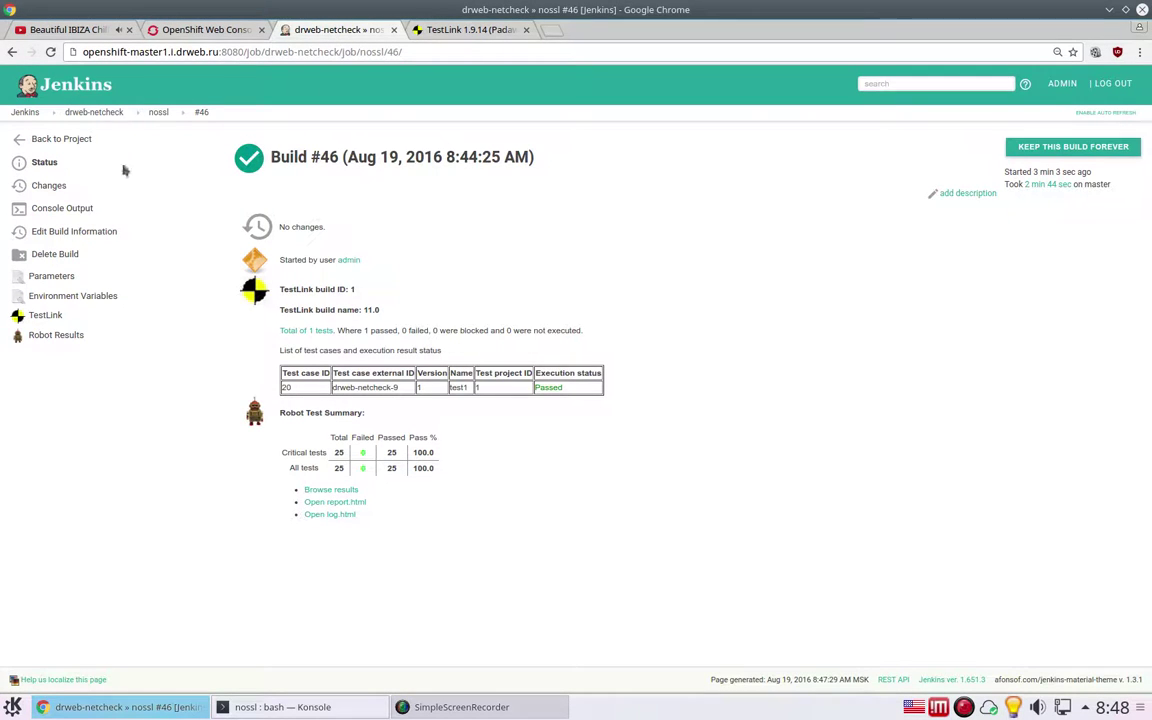
click(158, 114)
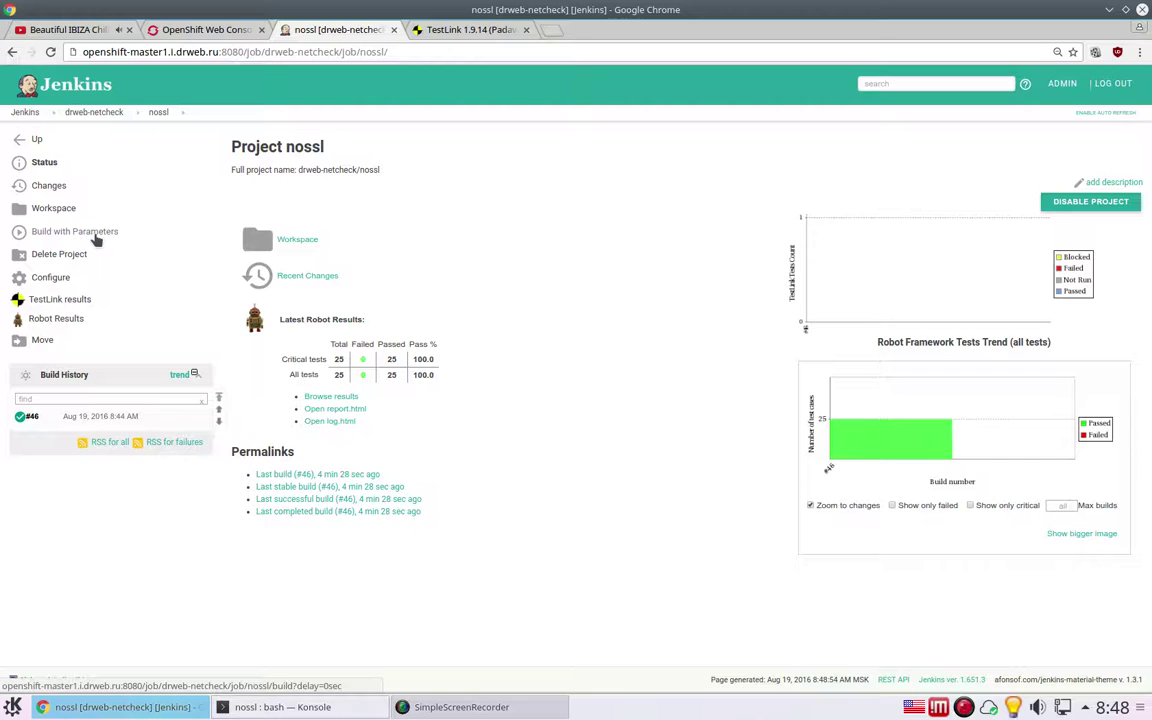
click(97, 238)
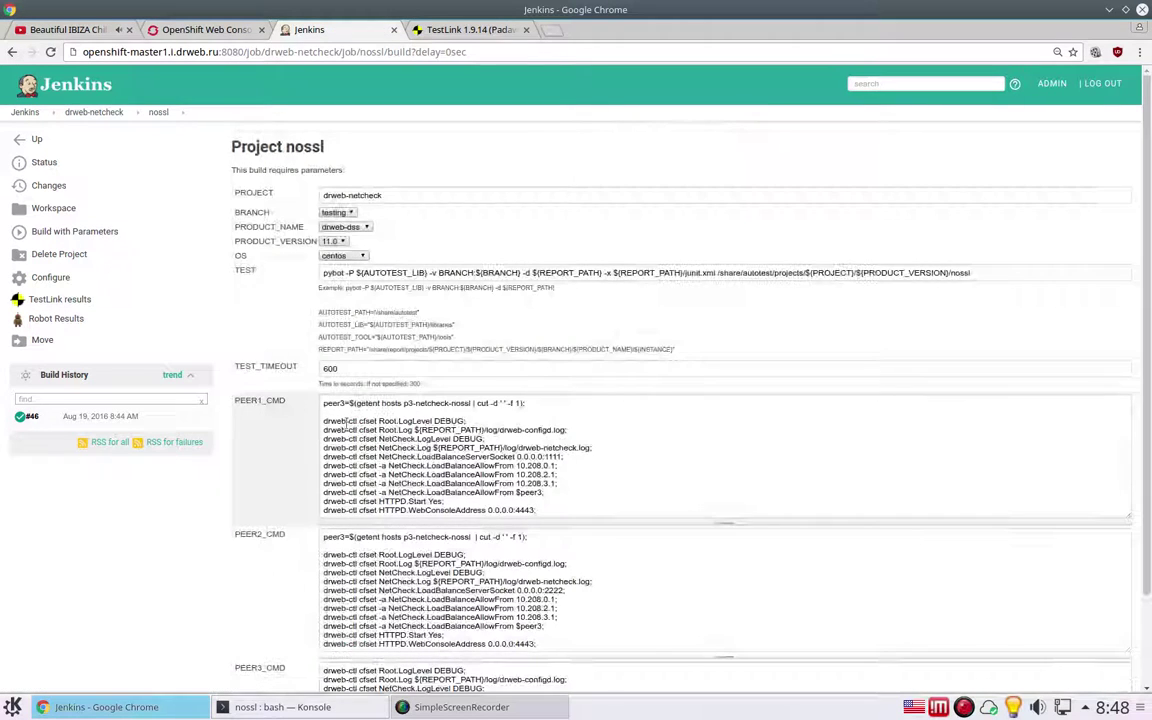
Start the nossl build with branch testing, product drweb-dss, version 11.0 and OS ubuntu
click(349, 214)
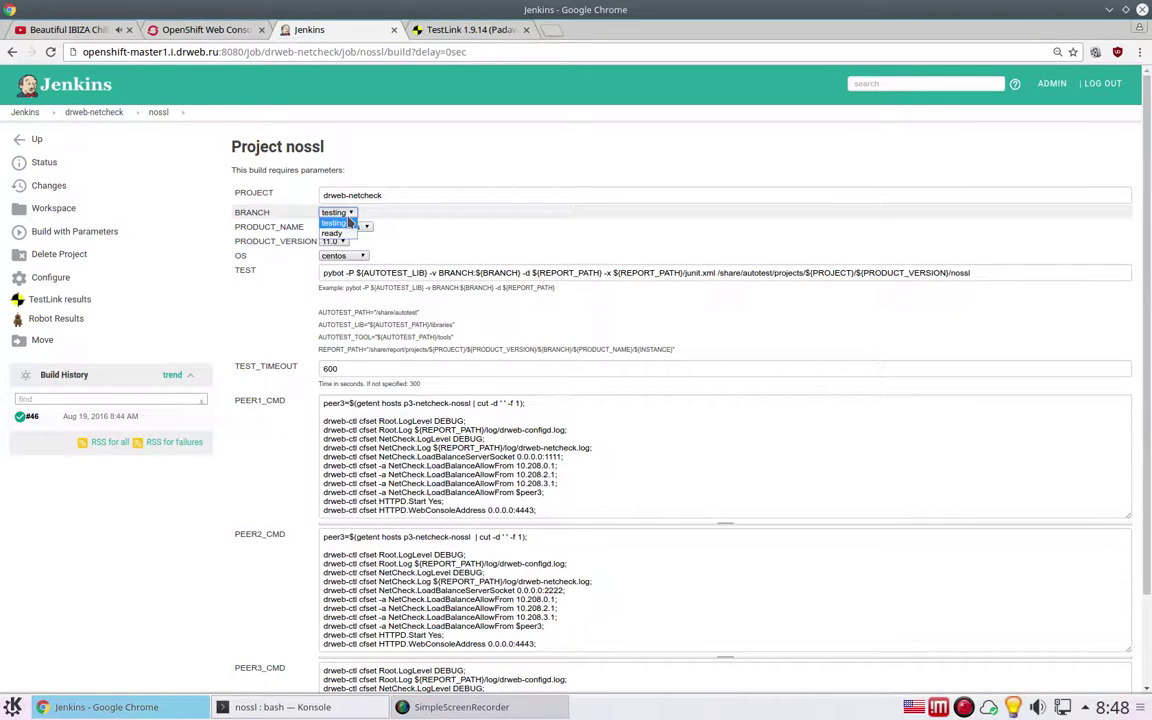
click(363, 222)
click(360, 228)
click(350, 237)
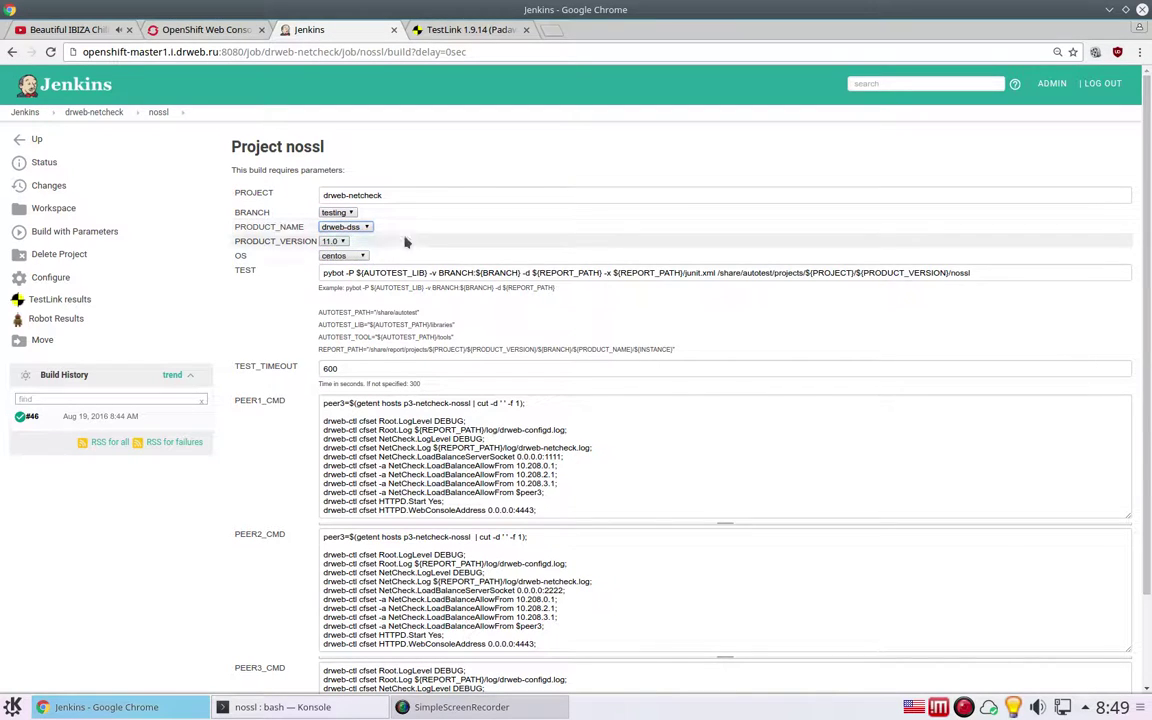
click(323, 242)
click(330, 252)
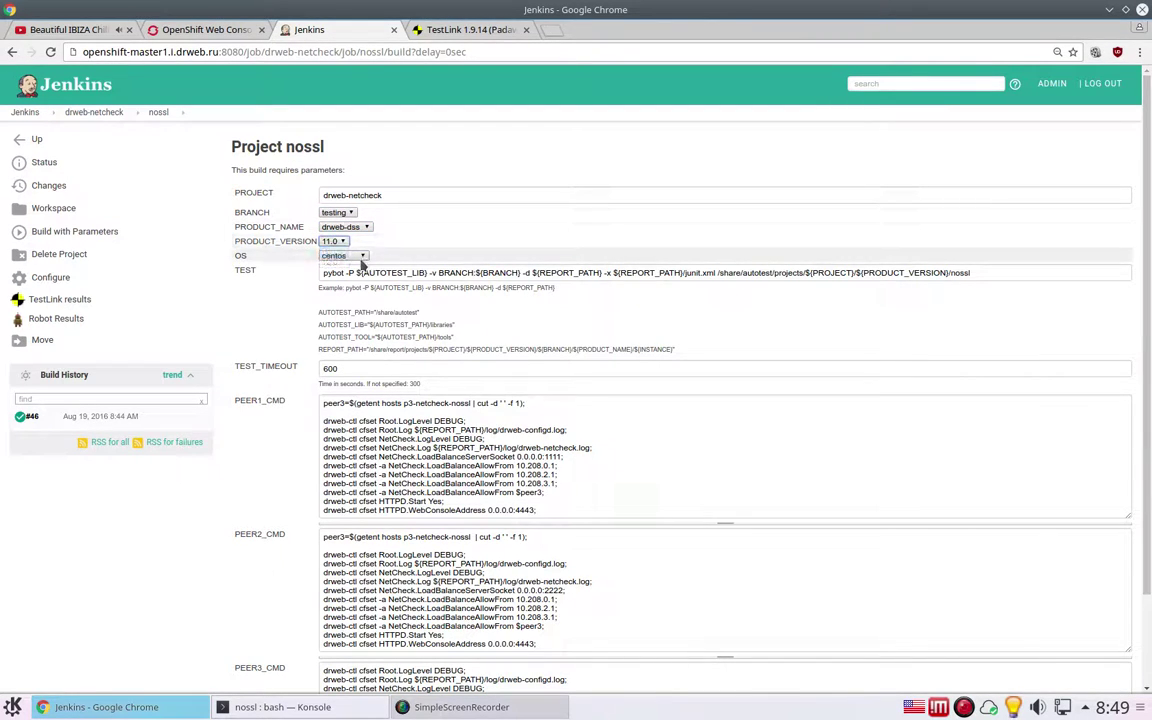
click(360, 256)
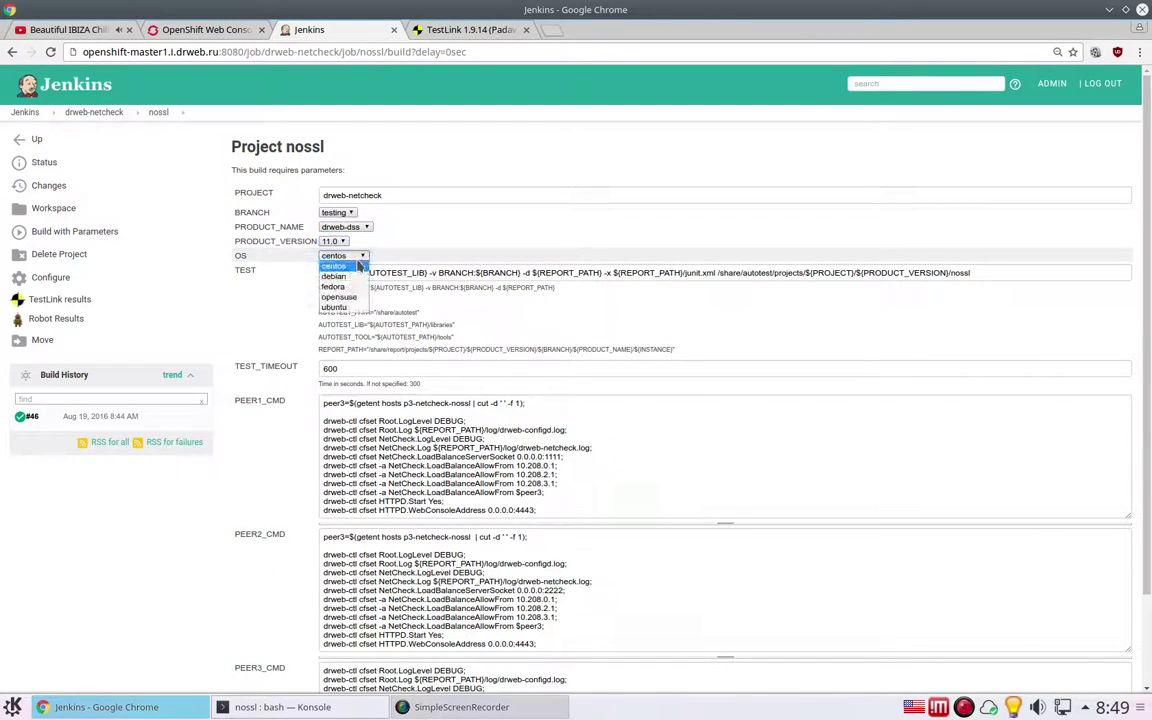
click(335, 307)
scroll(204, 325, down, 1)
scroll(204, 325, down, 3)
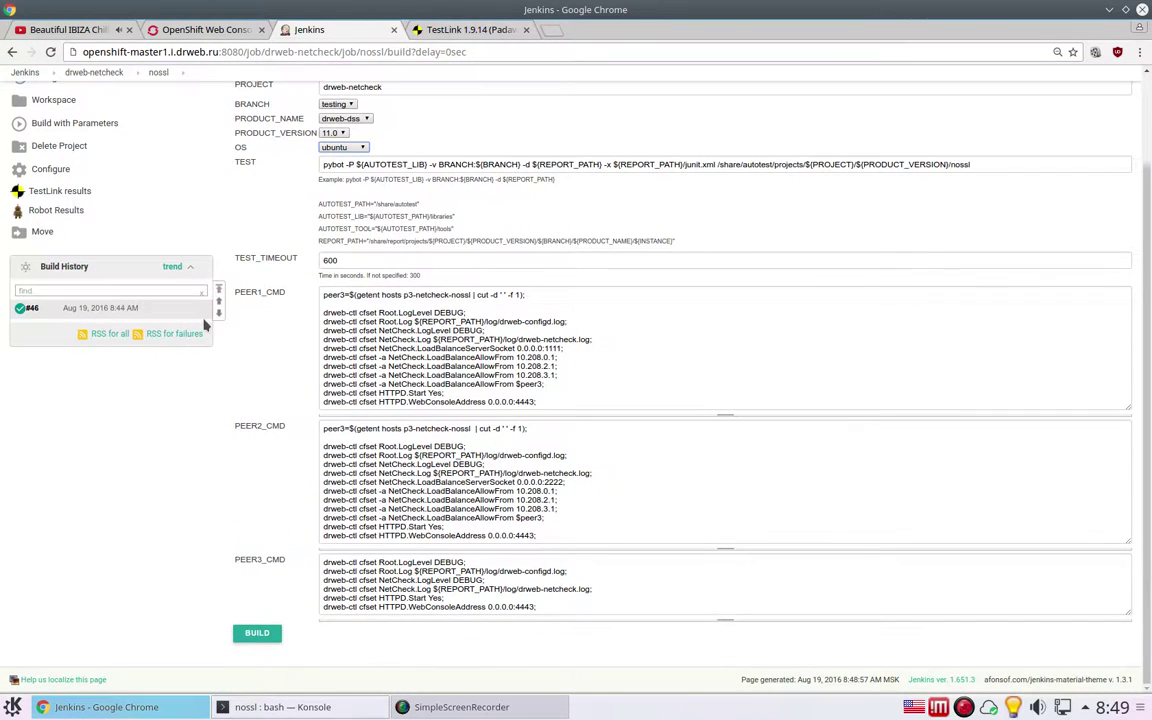
click(257, 628)
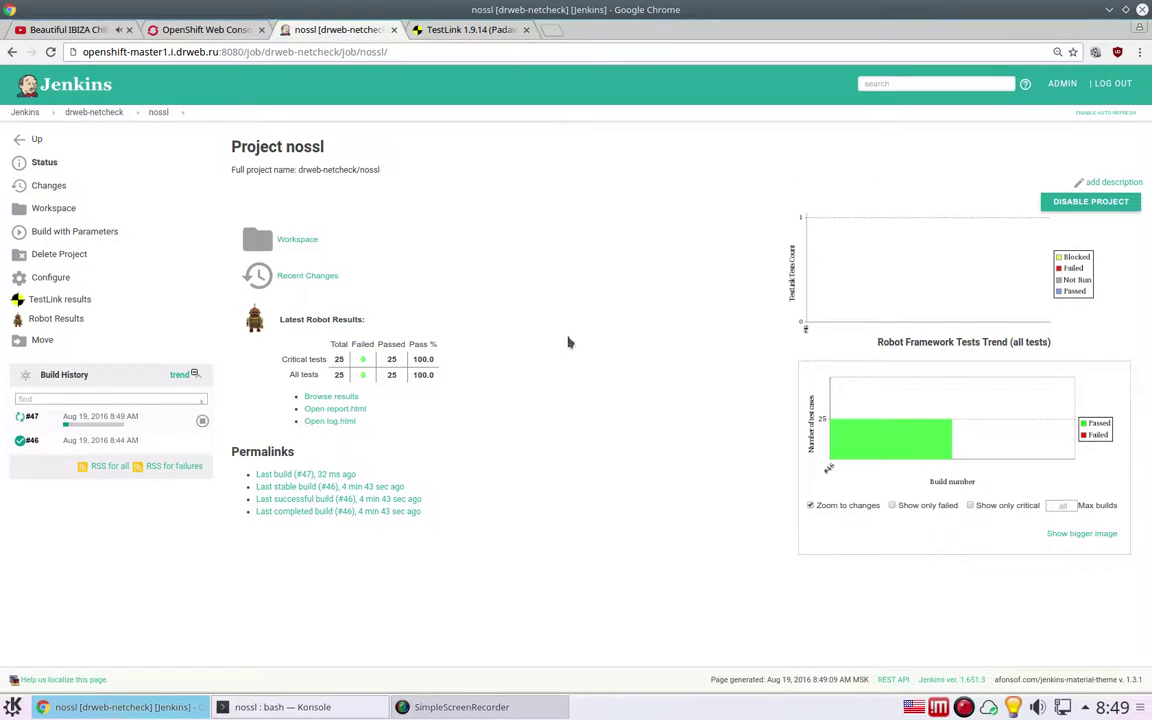
Open the drweb-netcheck deployments in OpenShift, and switch to the openshift-node1 terminal to watch the report directory tree
click(205, 29)
mouse_move(175, 170)
click(168, 147)
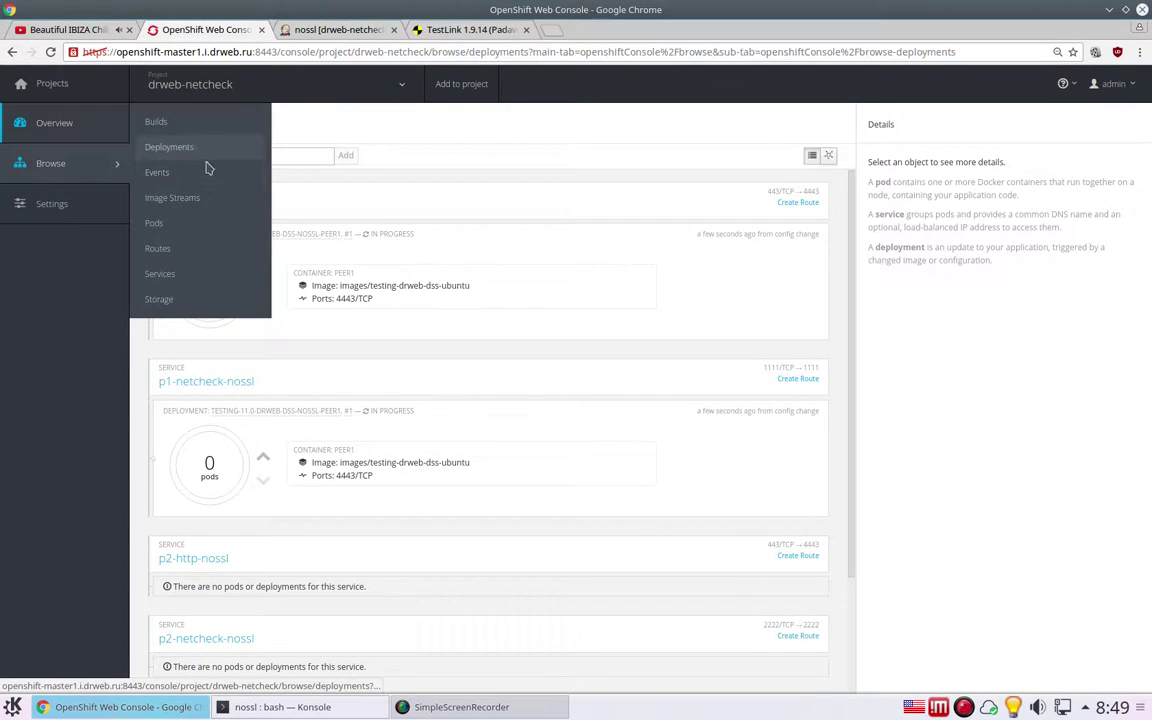
click(283, 707)
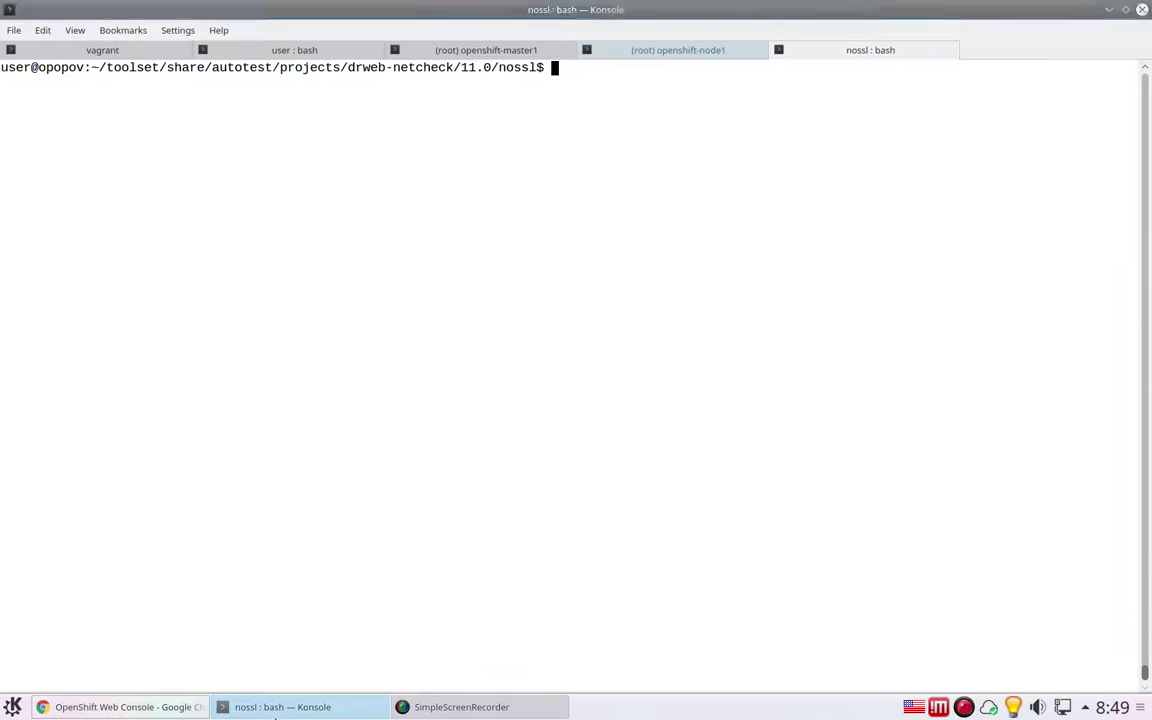
click(650, 50)
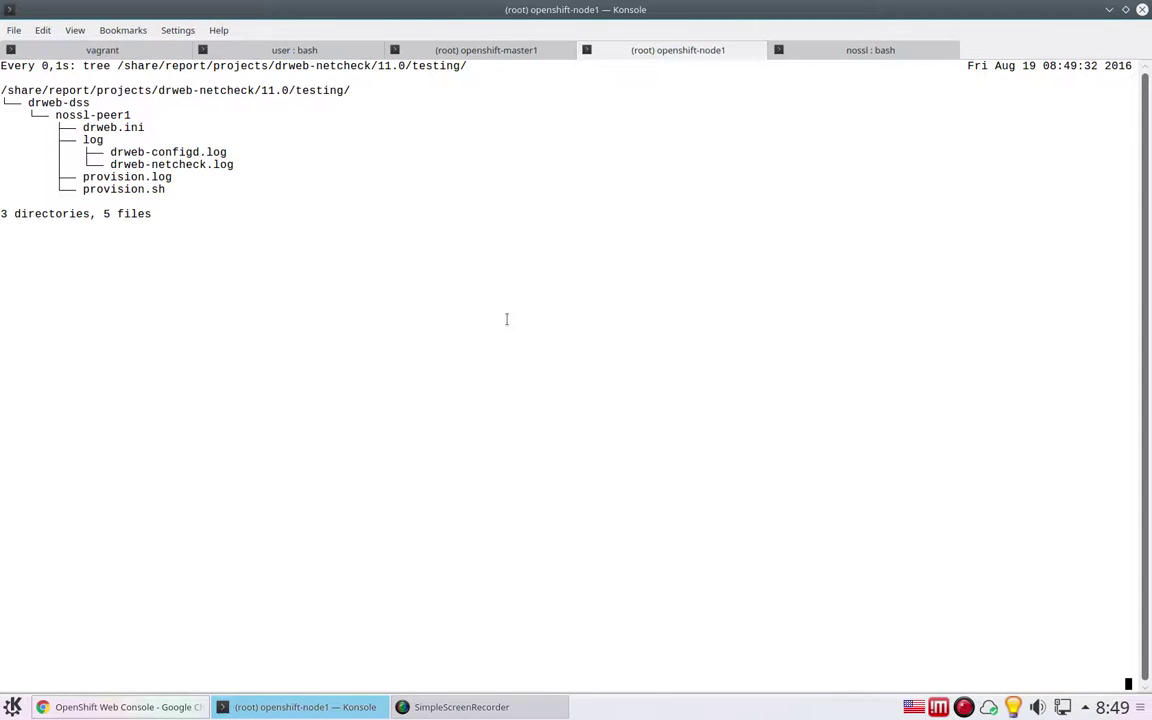
Return to OpenShift and review the logs, events and details of the testing-11.0-drweb-dss-nossl-peer1 deployment #1
click(165, 707)
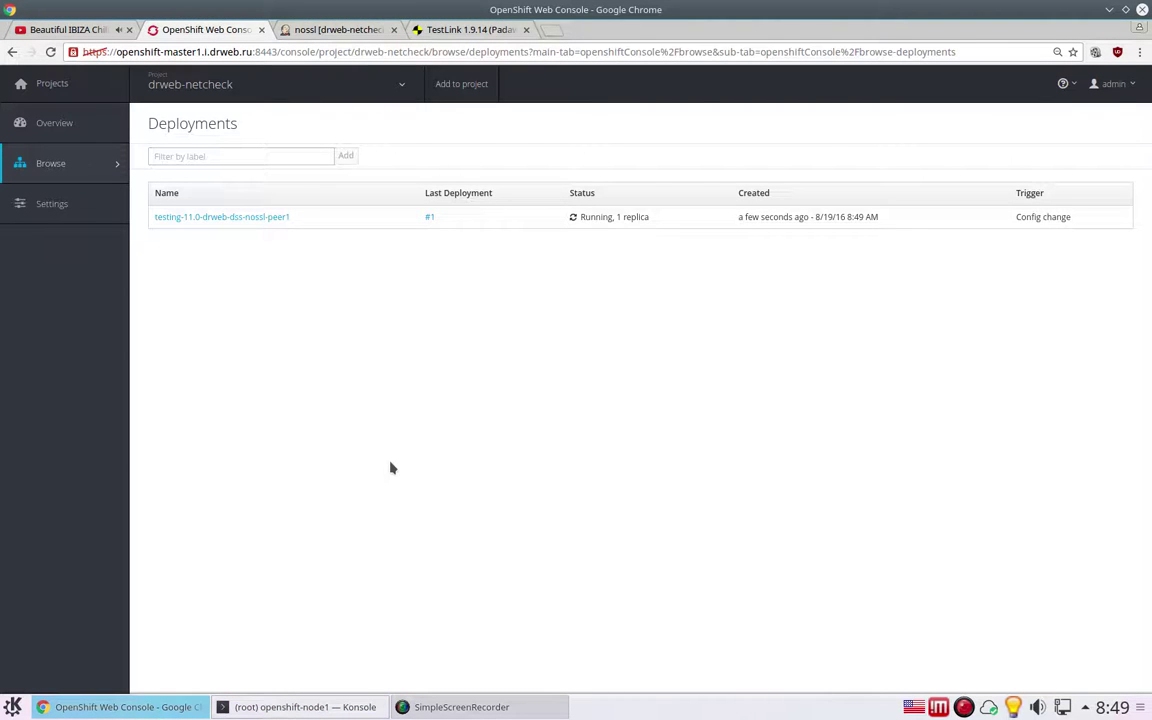
click(428, 220)
click(283, 191)
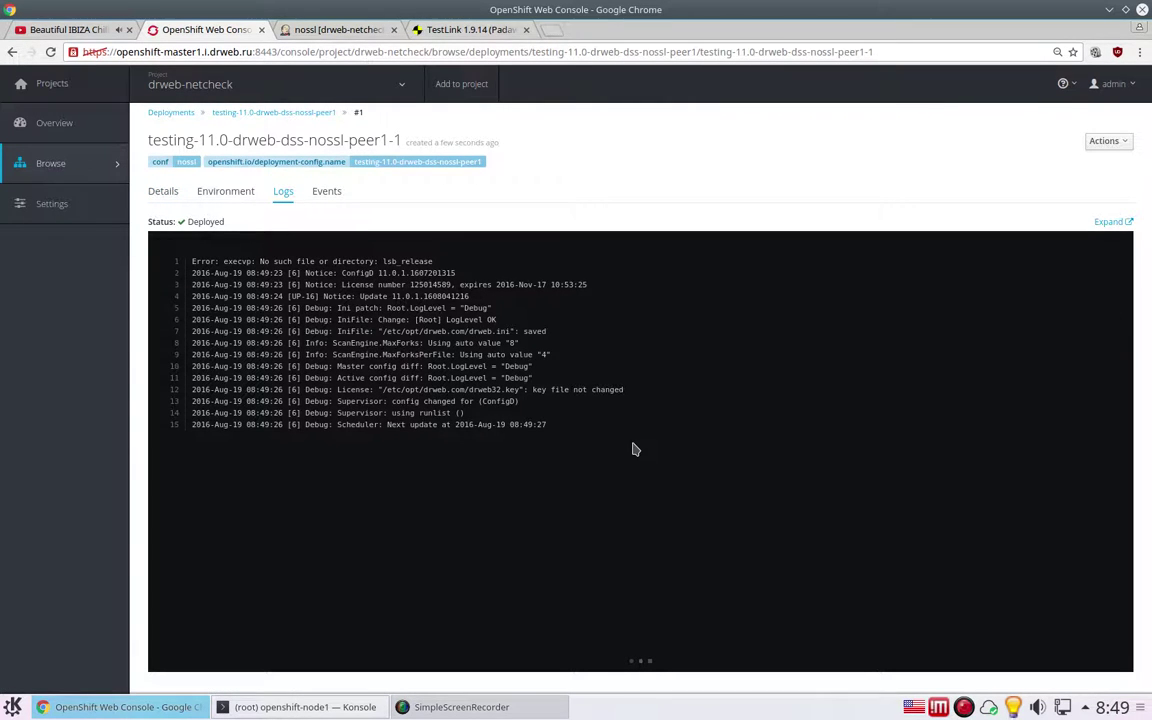
click(327, 193)
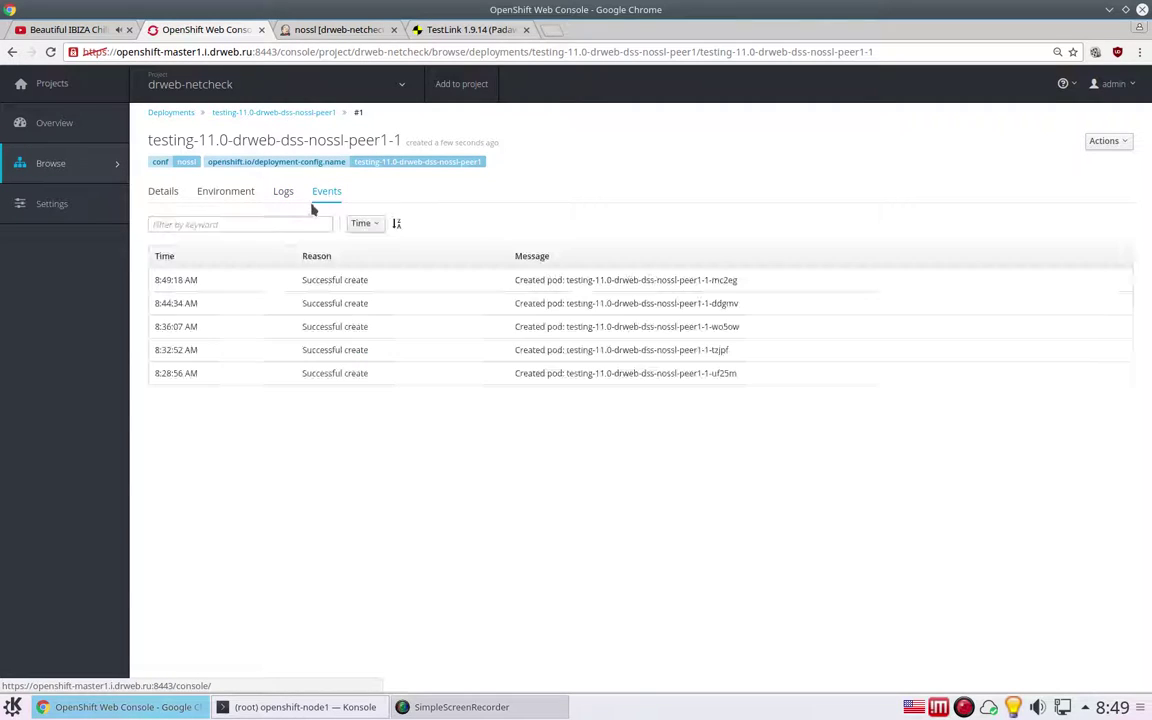
click(177, 200)
Open the terminal of the pod testing-11.0-drweb-dss-nossl-peer1-1-mc2eg and start /bin/bash
mouse_move(90, 163)
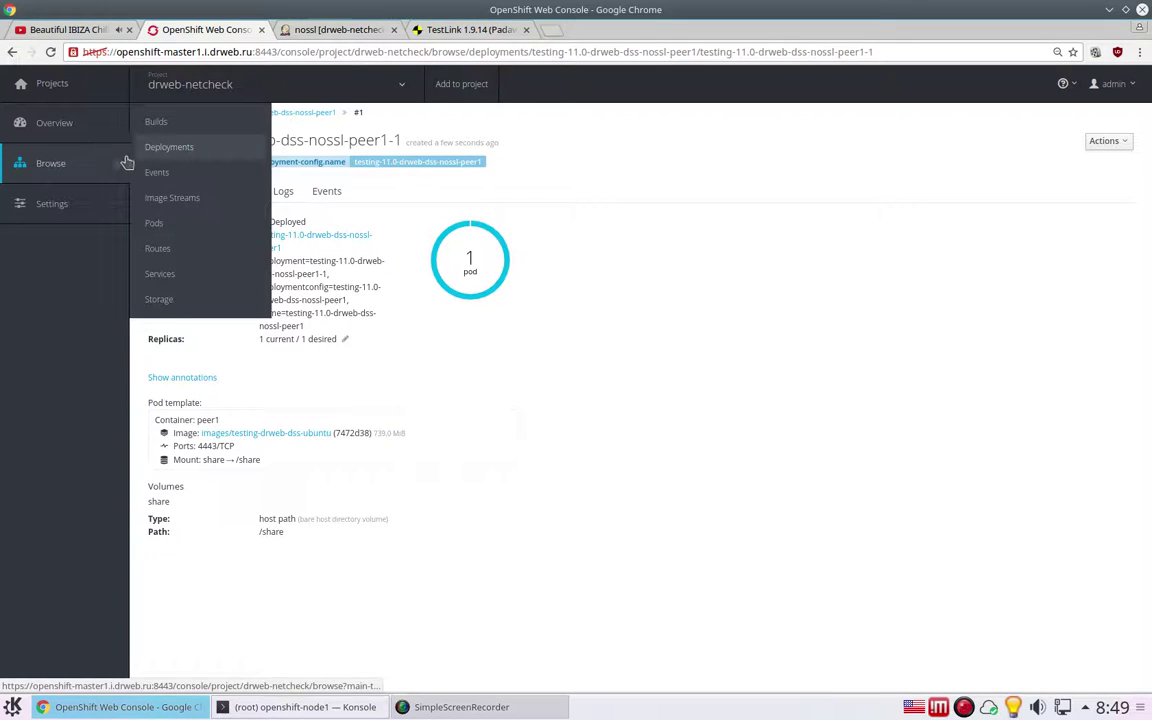
click(157, 224)
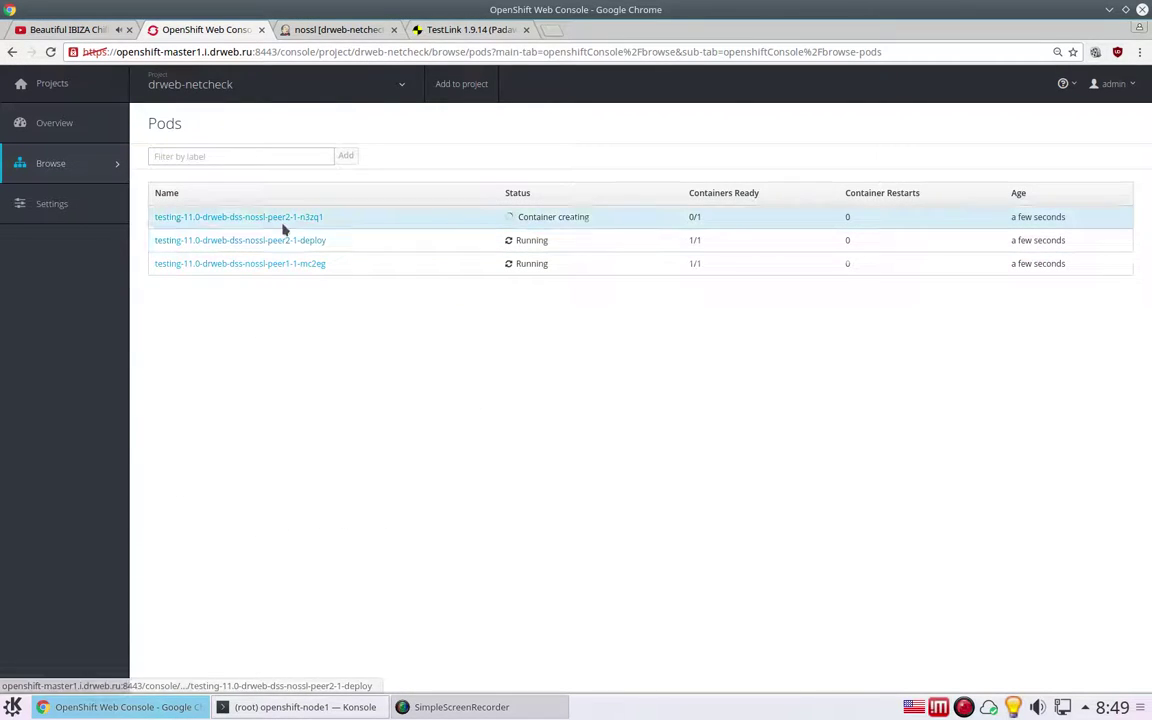
click(275, 264)
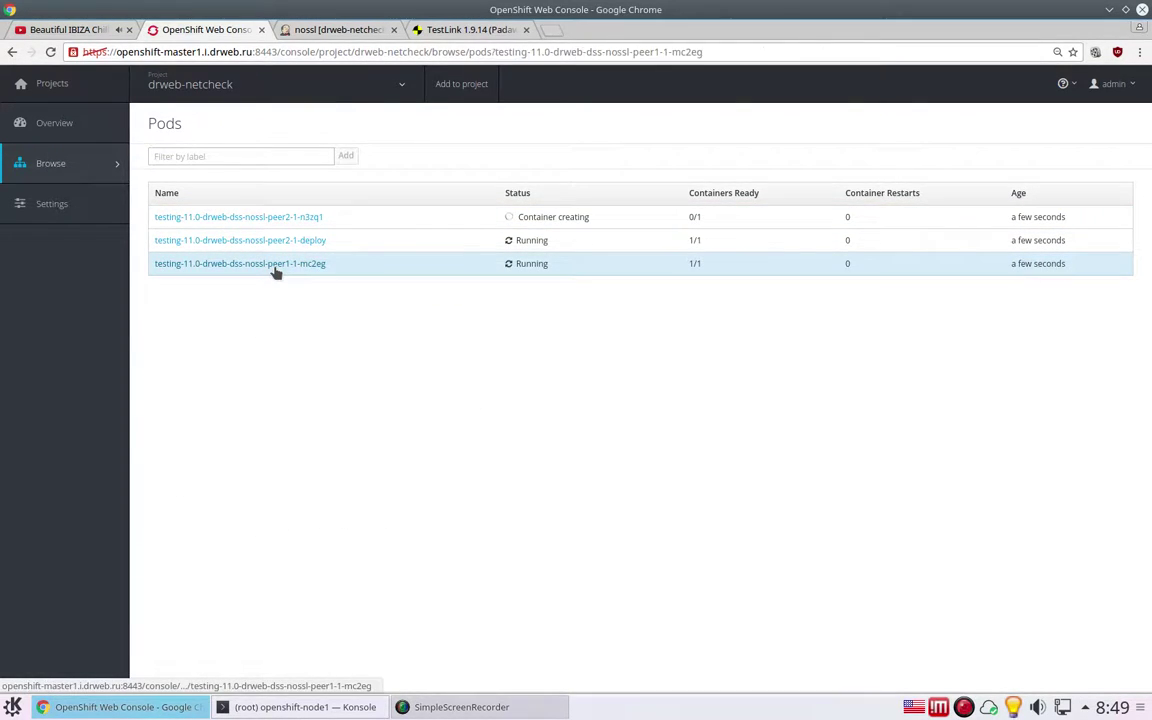
click(318, 191)
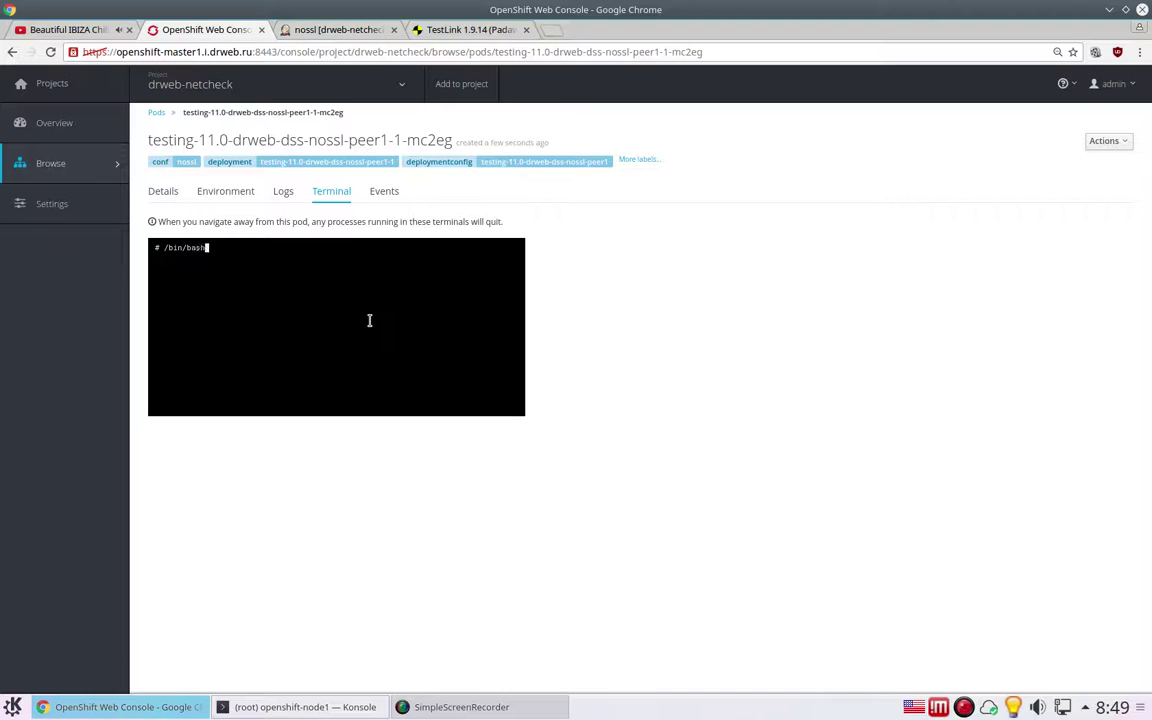
key(Return)
List the processes running in the peer1 pod with ps aux
text(ps )
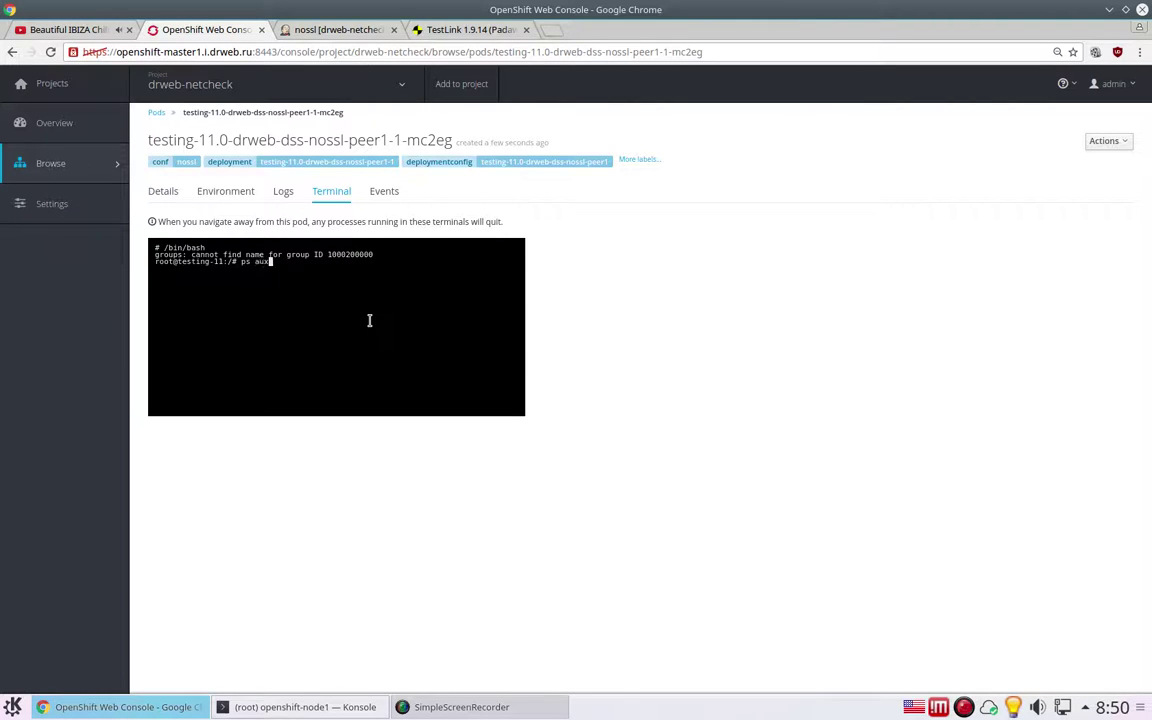
text(aux)
key(Return)
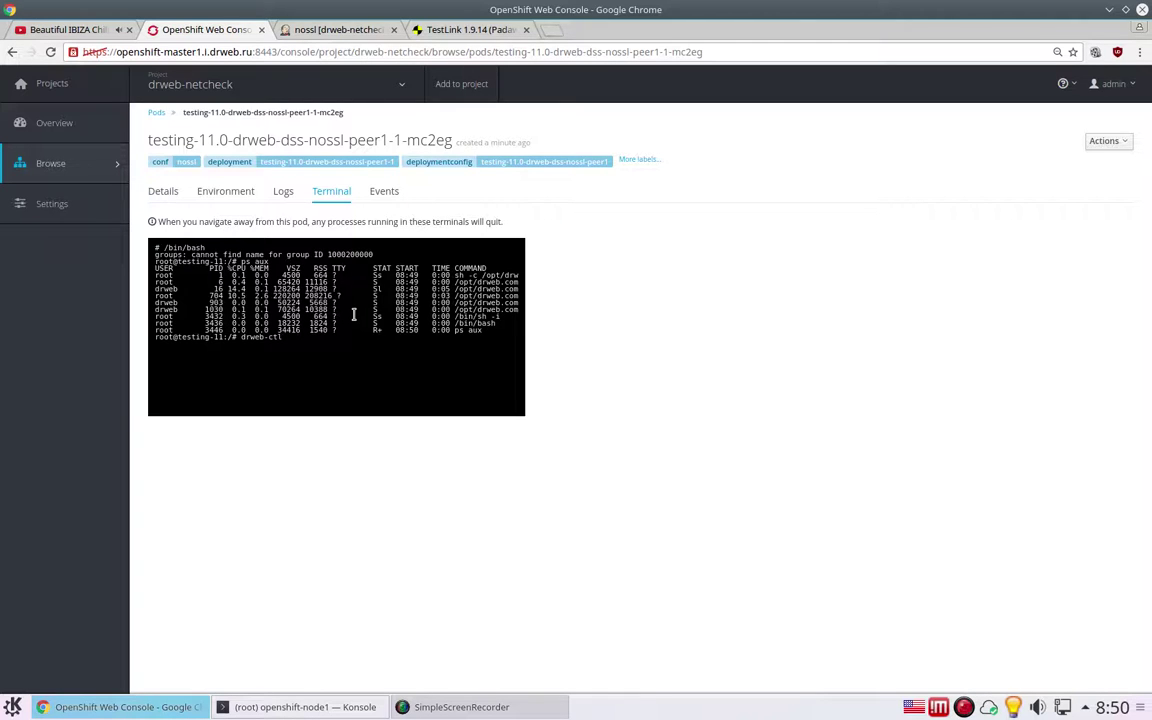
Query the Dr.Web components and licence in the peer1 pod with drweb-ctl app and drweb-ctl lic
text(drweb-ctl app)
key(Return)
key(Up)
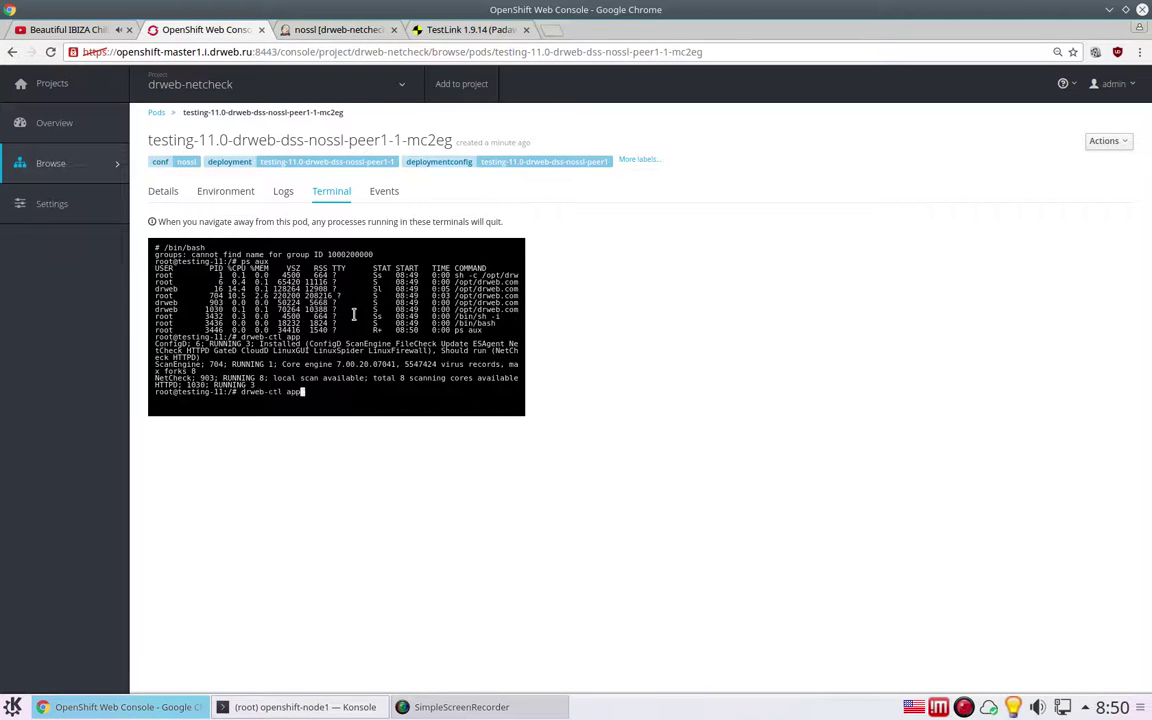
key(BackSpace)
text(lic)
key(Return)
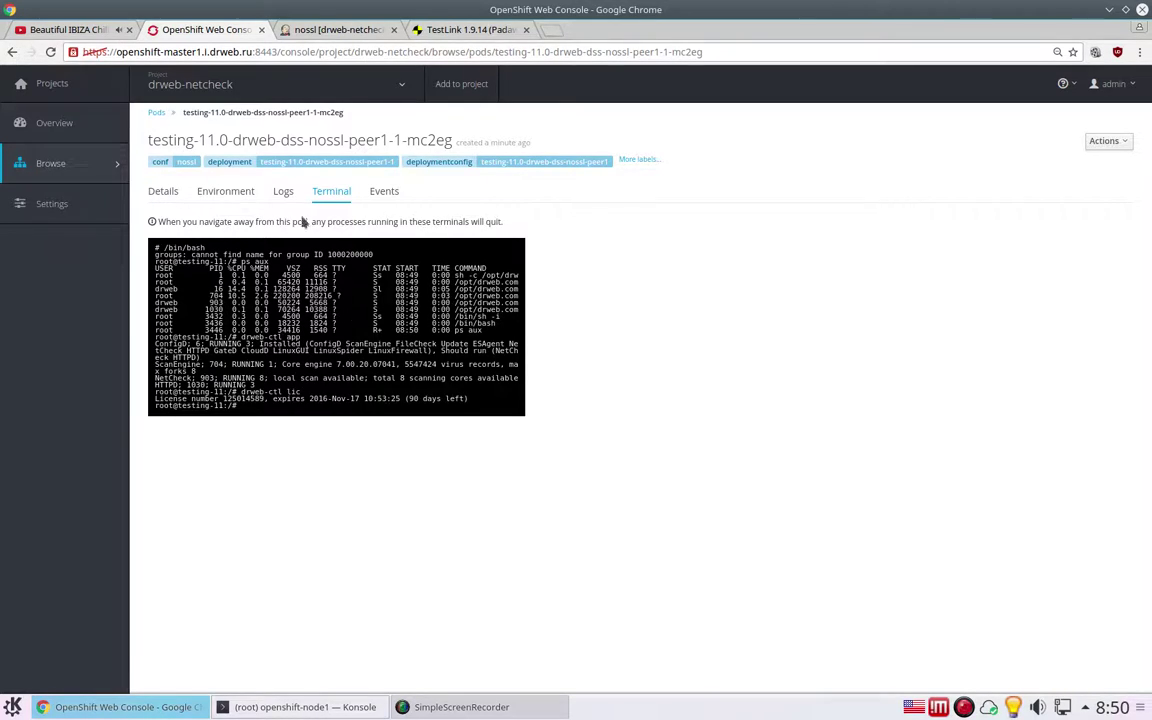
Leave the pod terminal and open the list of drweb-netcheck deployments
click(70, 125)
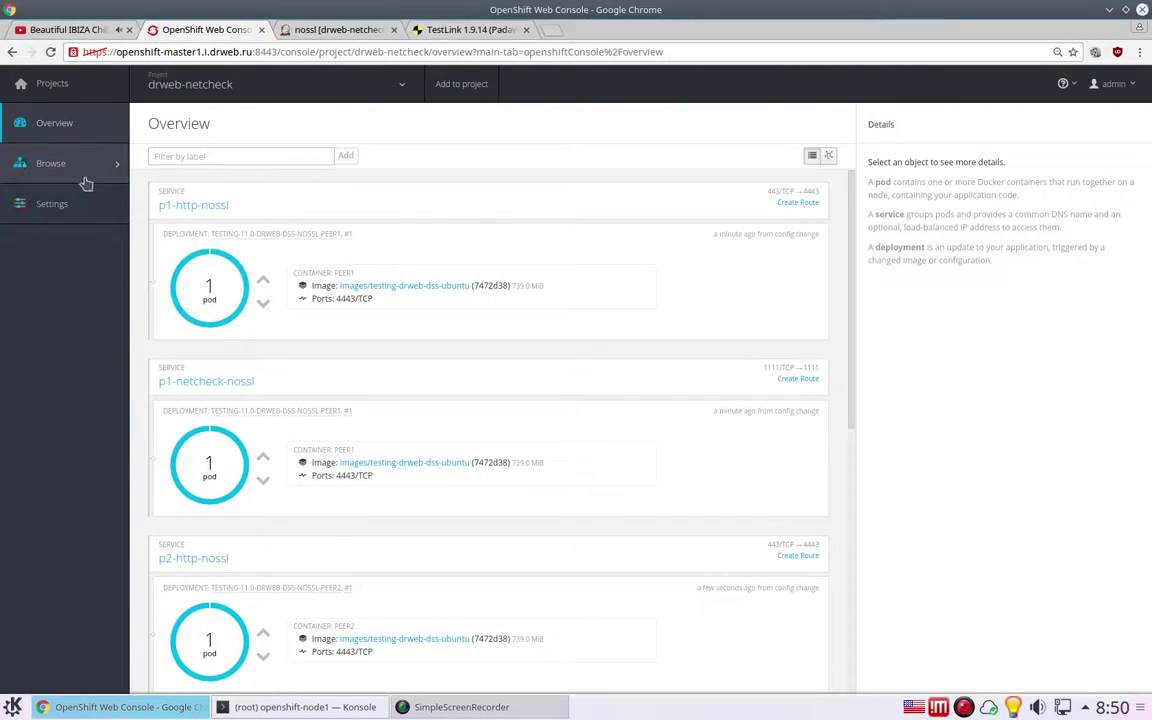
mouse_move(134, 162)
click(178, 150)
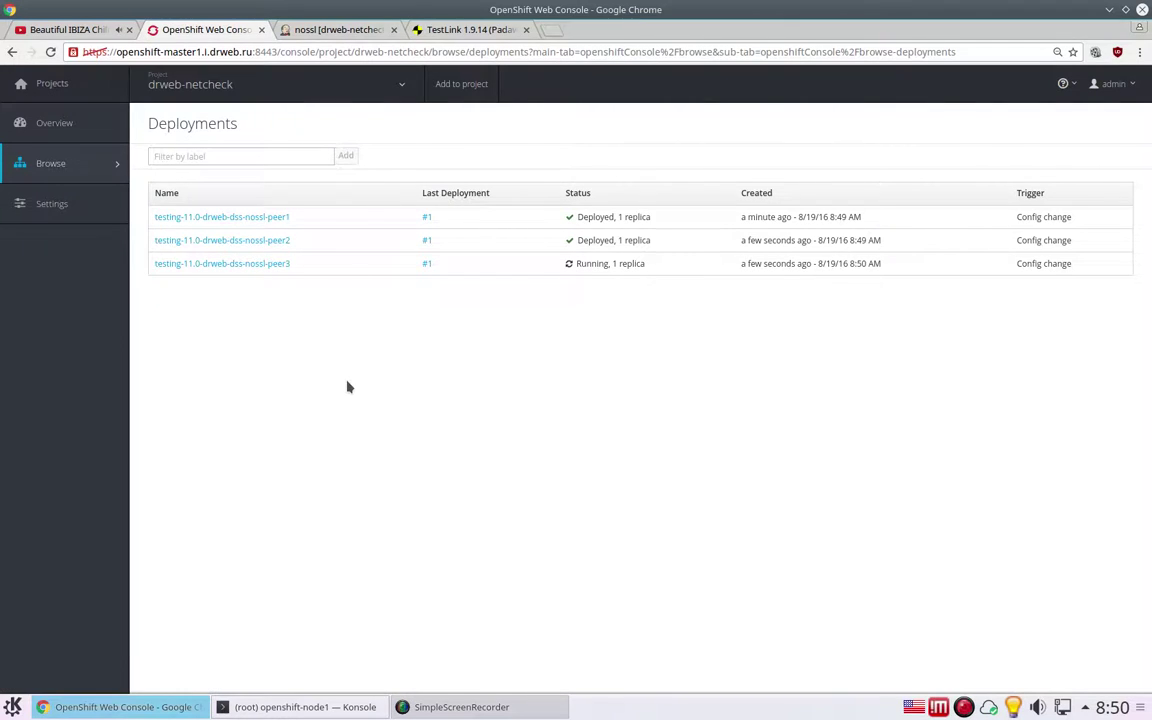
Monitor the report directory tree in the openshift-node1 terminal alongside the OpenShift deployments list
click(316, 705)
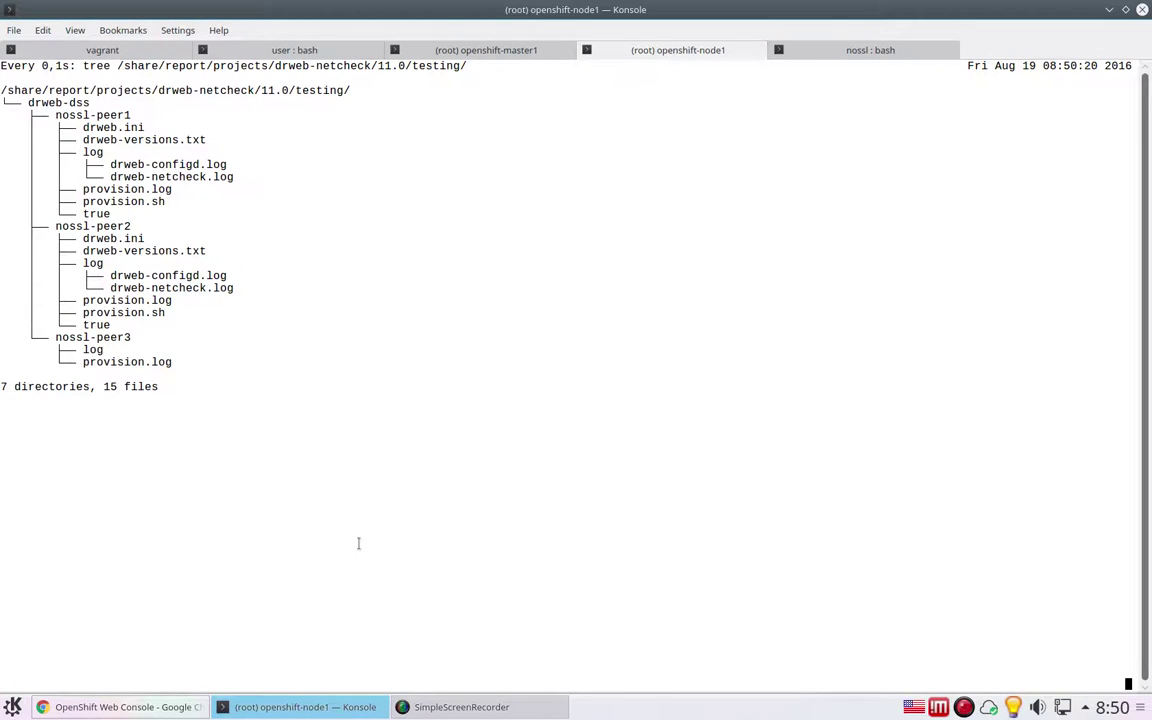
click(120, 706)
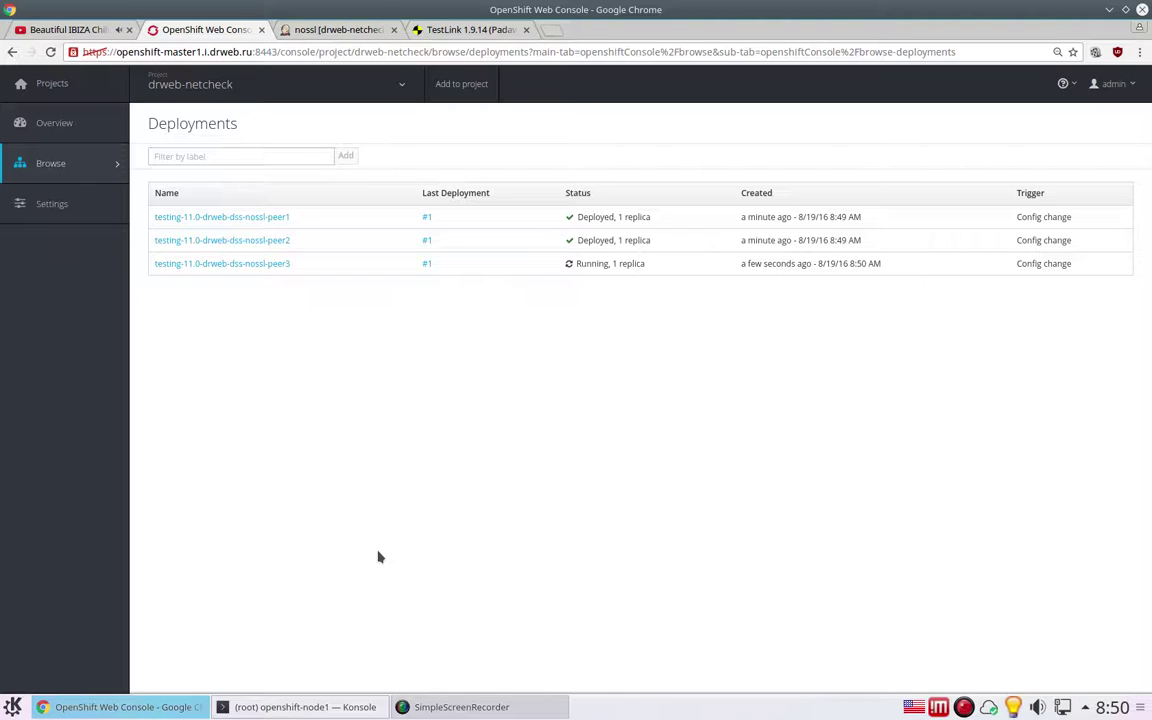
key(alt+Tab)
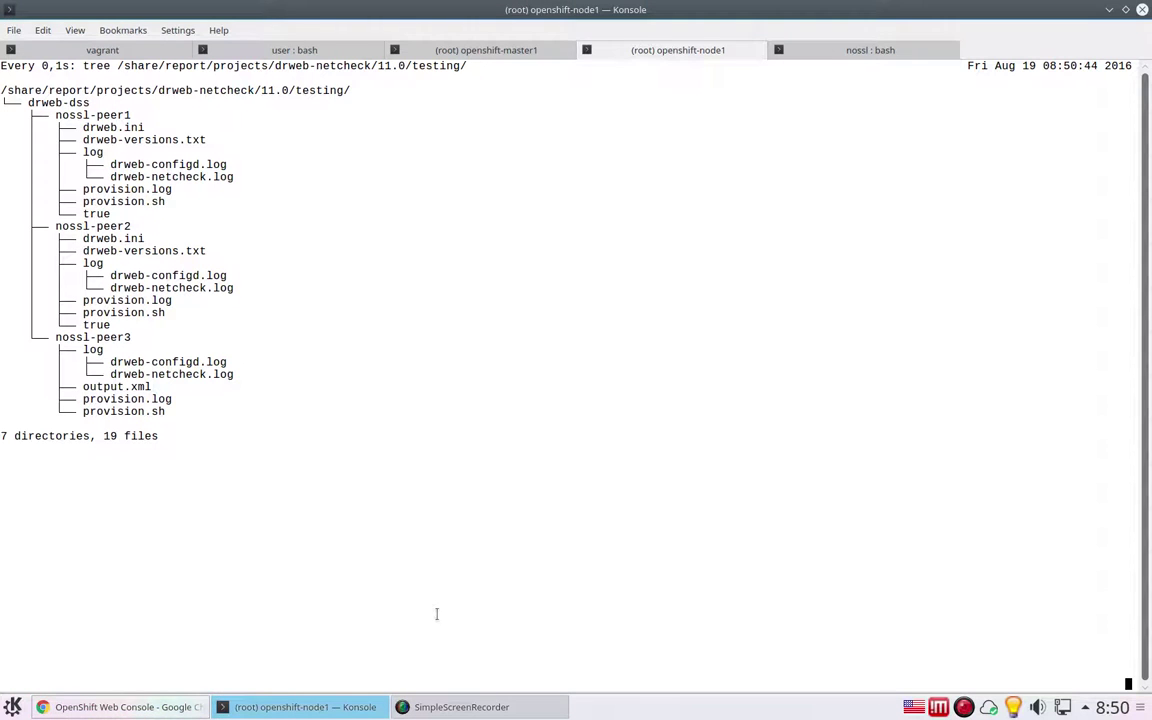
key(alt+Tab)
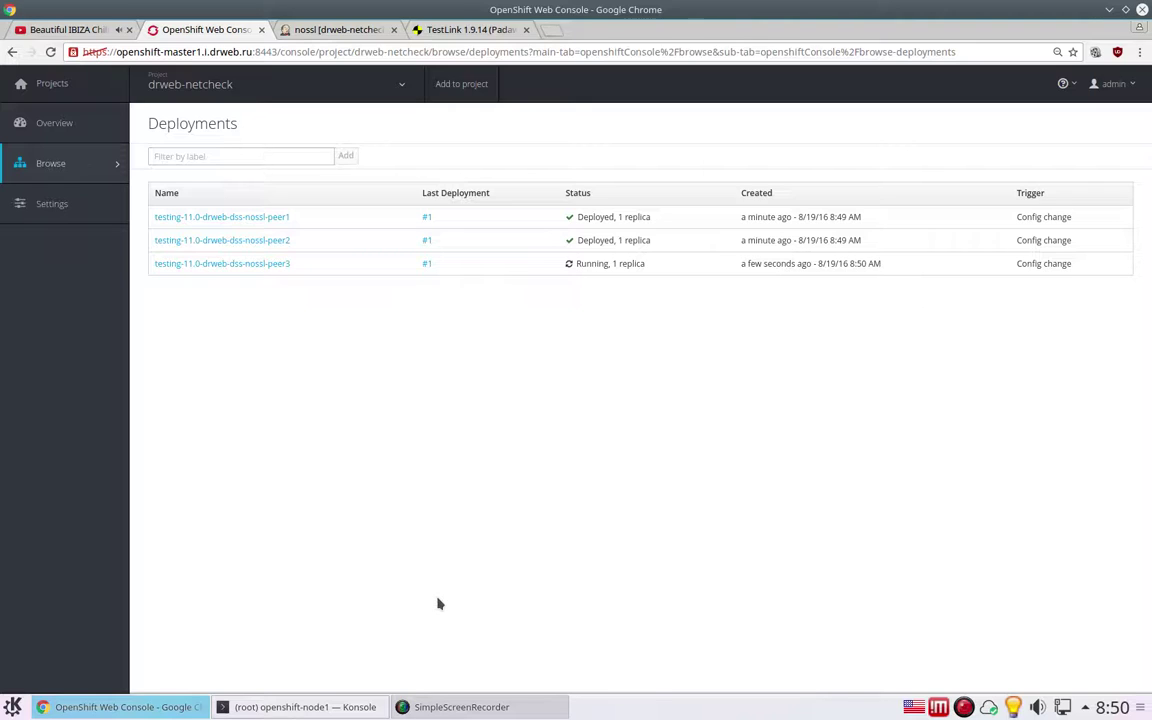
click(370, 707)
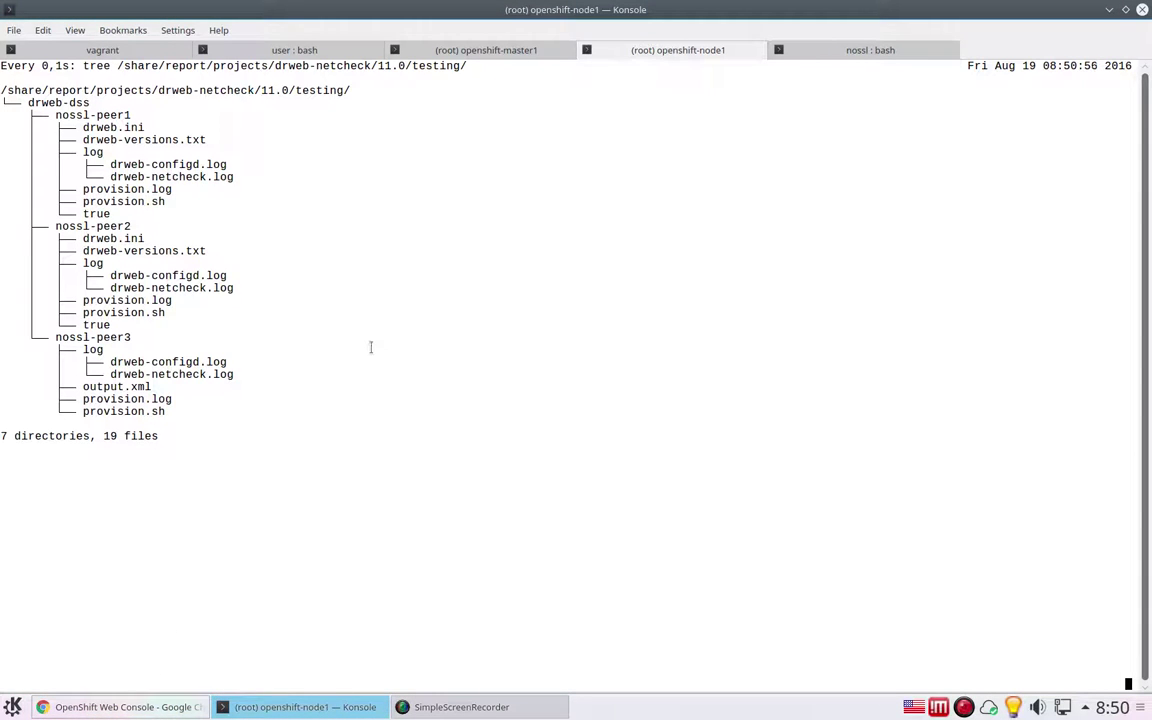
click(475, 49)
click(655, 50)
click(170, 707)
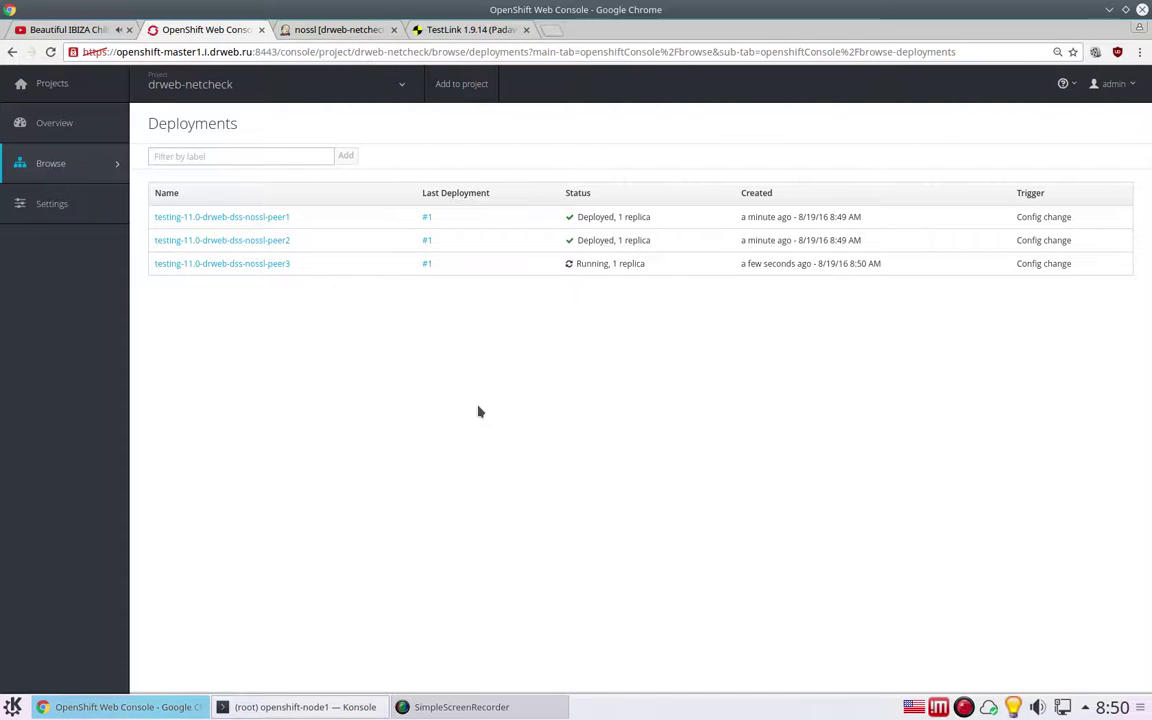
click(359, 709)
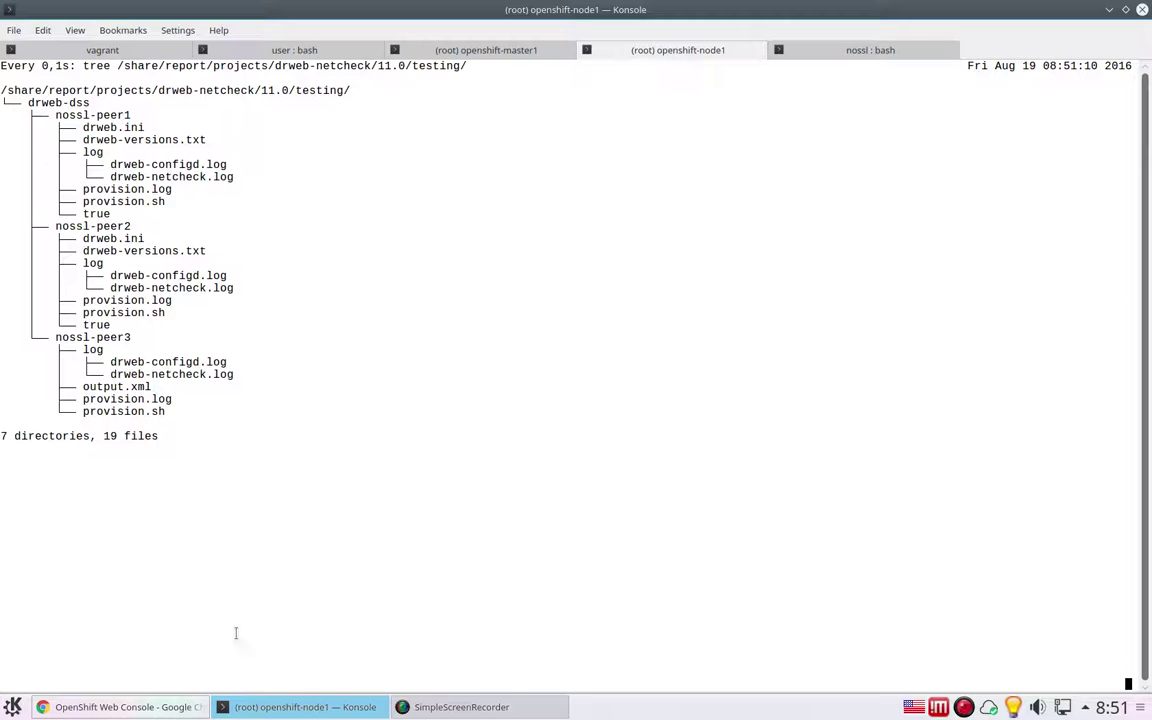
click(120, 707)
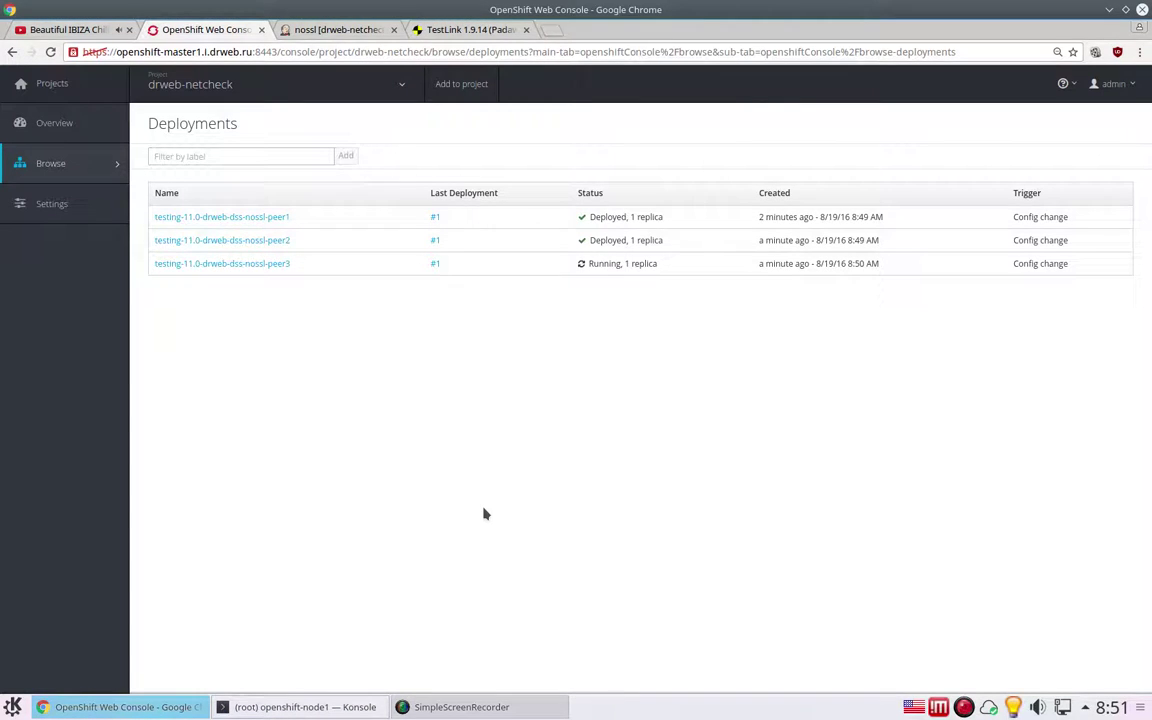
Open the list of services in the drweb-netcheck project
click(75, 125)
mouse_move(108, 170)
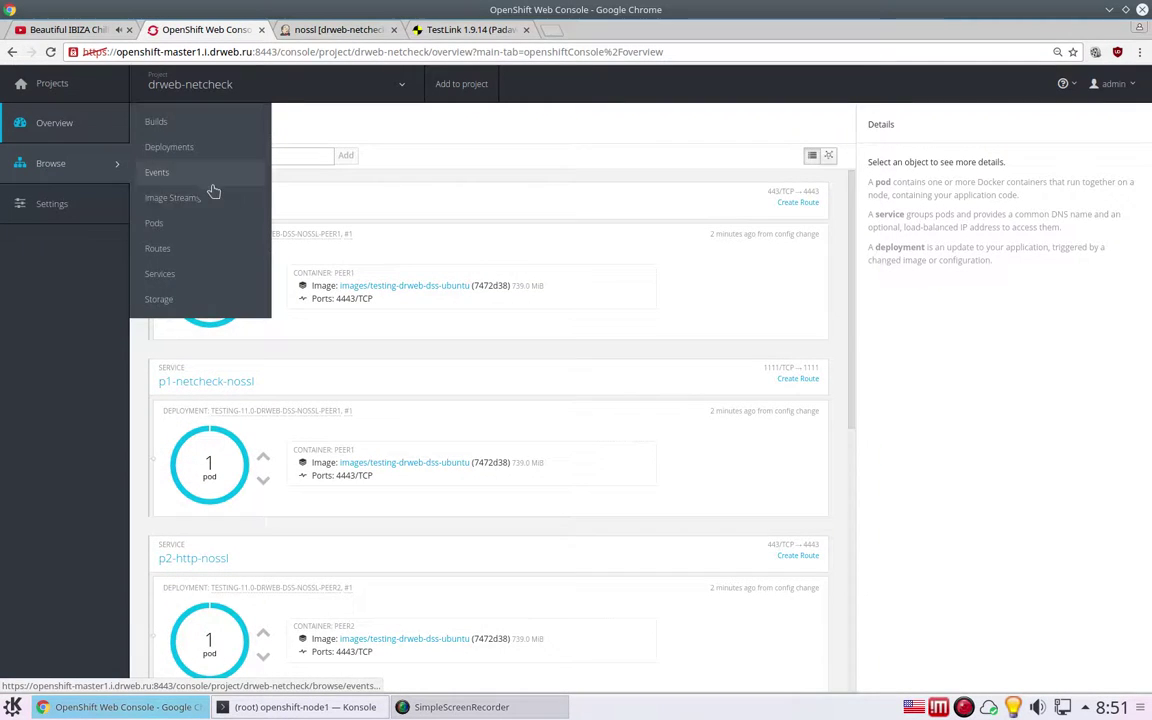
click(160, 270)
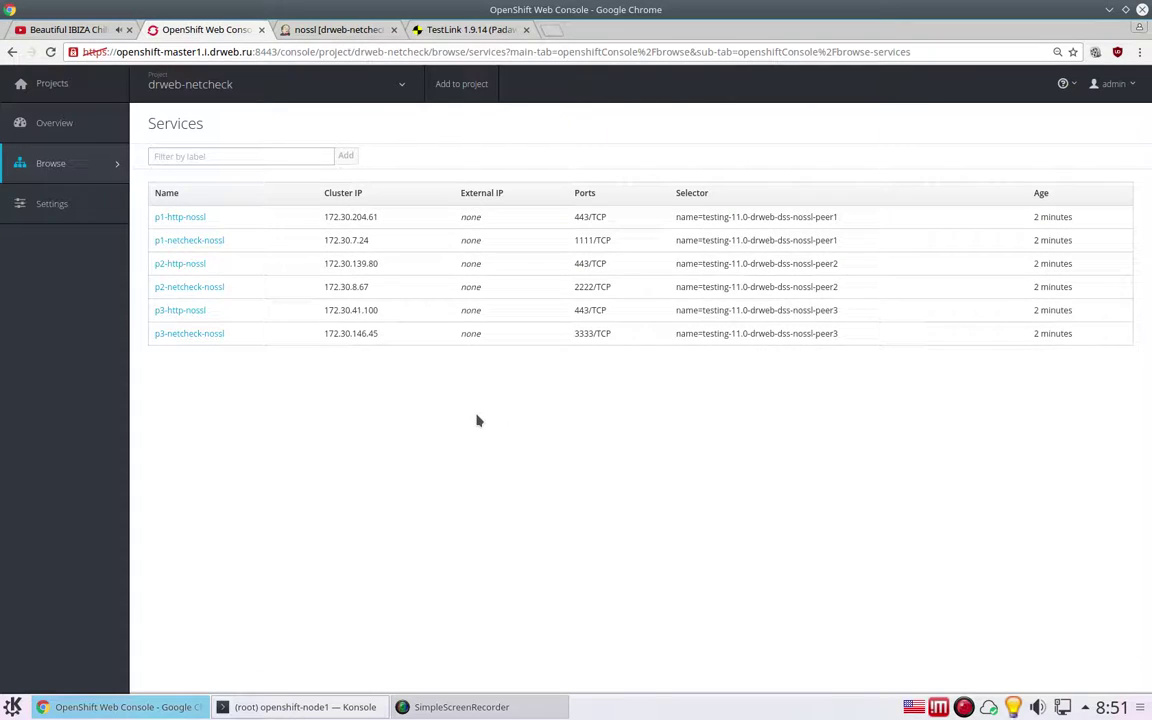
Open the nossl-peer3 deployment #1 from the project overview and review its events, logs, environment and details
click(90, 137)
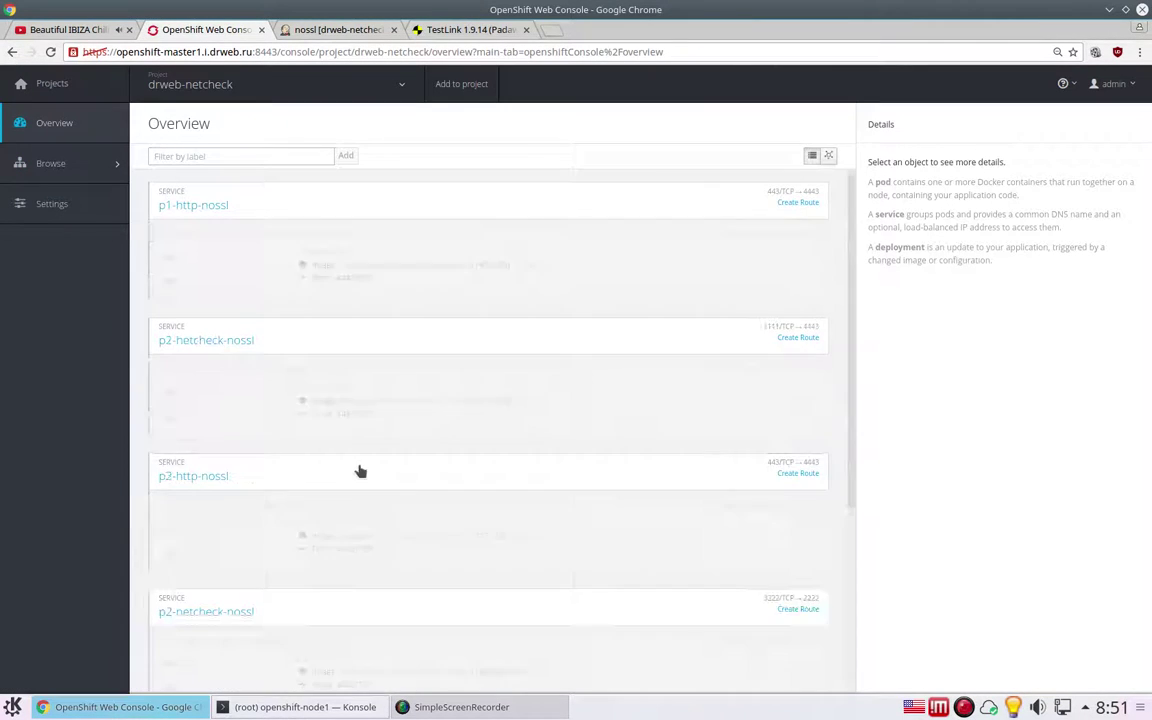
scroll(361, 471, down, 2)
scroll(361, 471, down, 3)
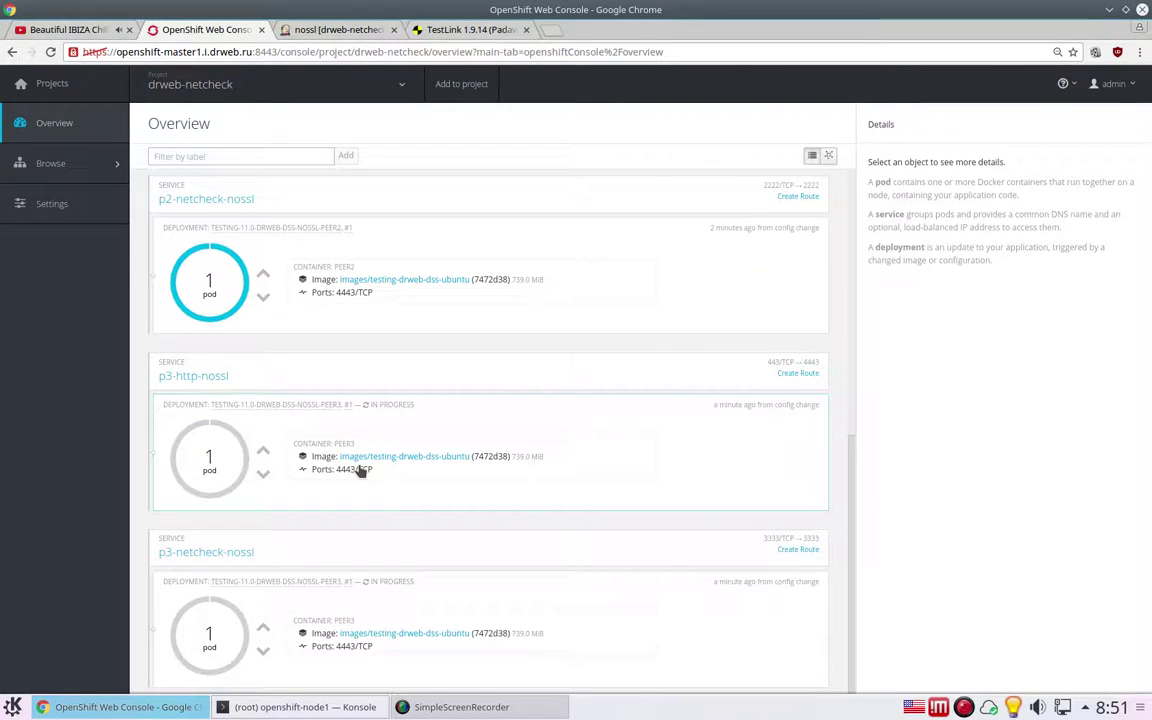
click(345, 405)
click(326, 191)
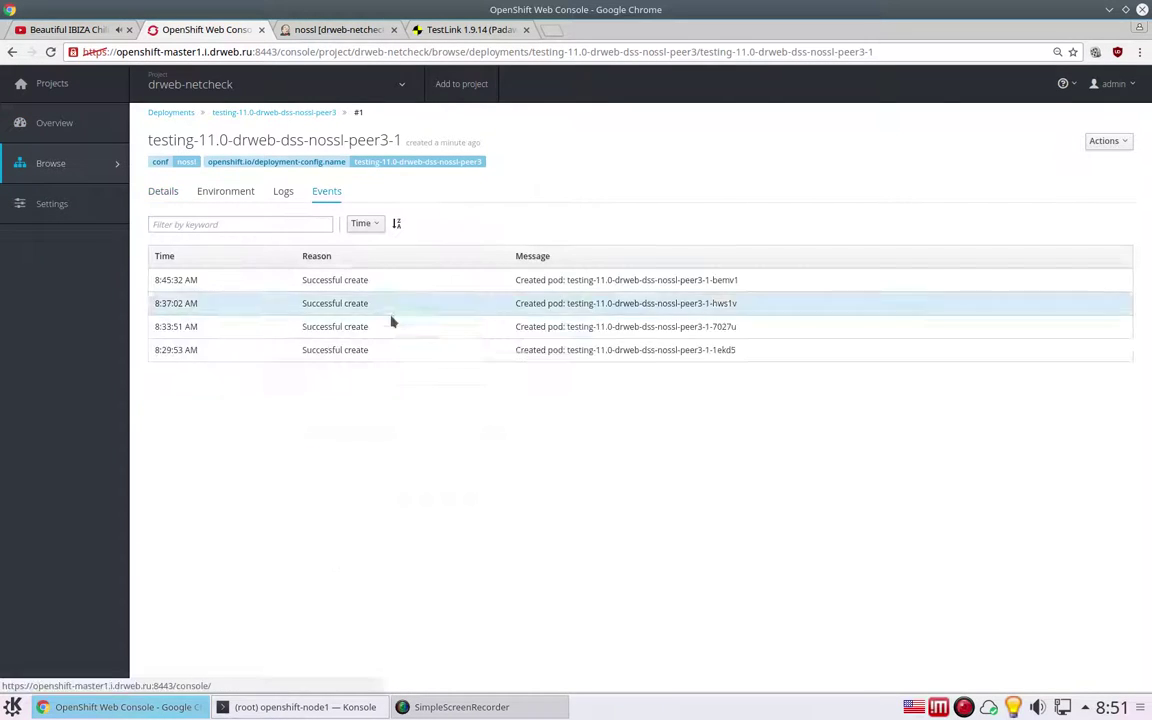
click(284, 193)
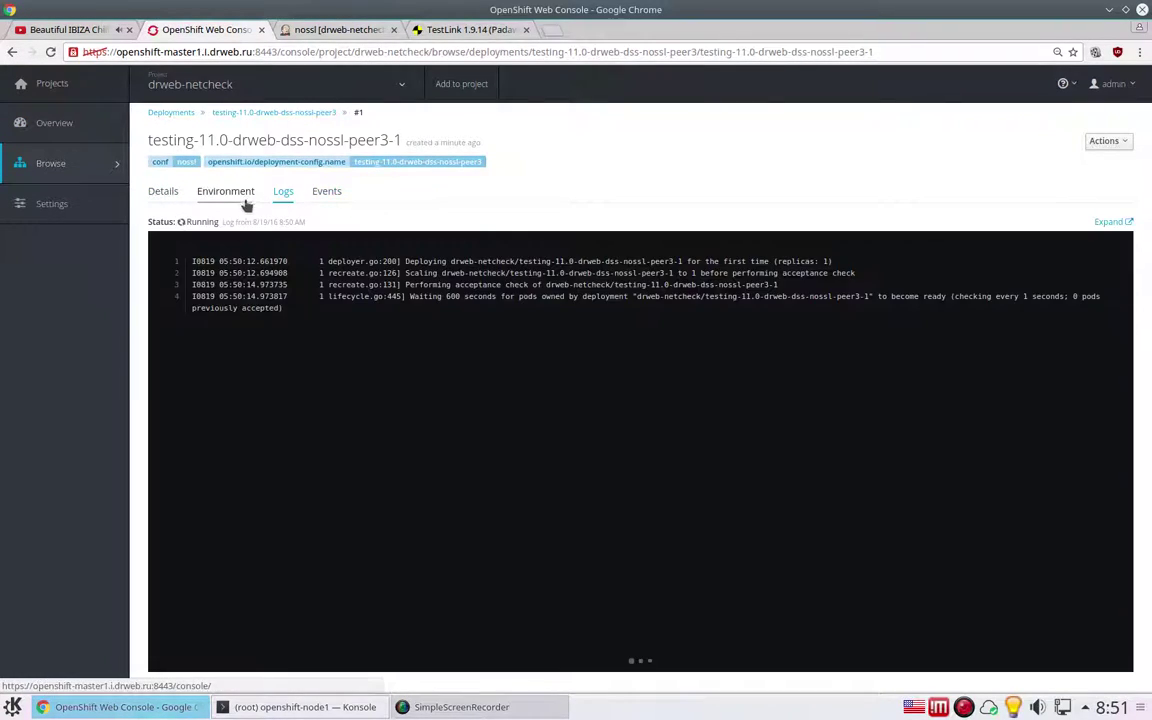
click(226, 191)
click(163, 191)
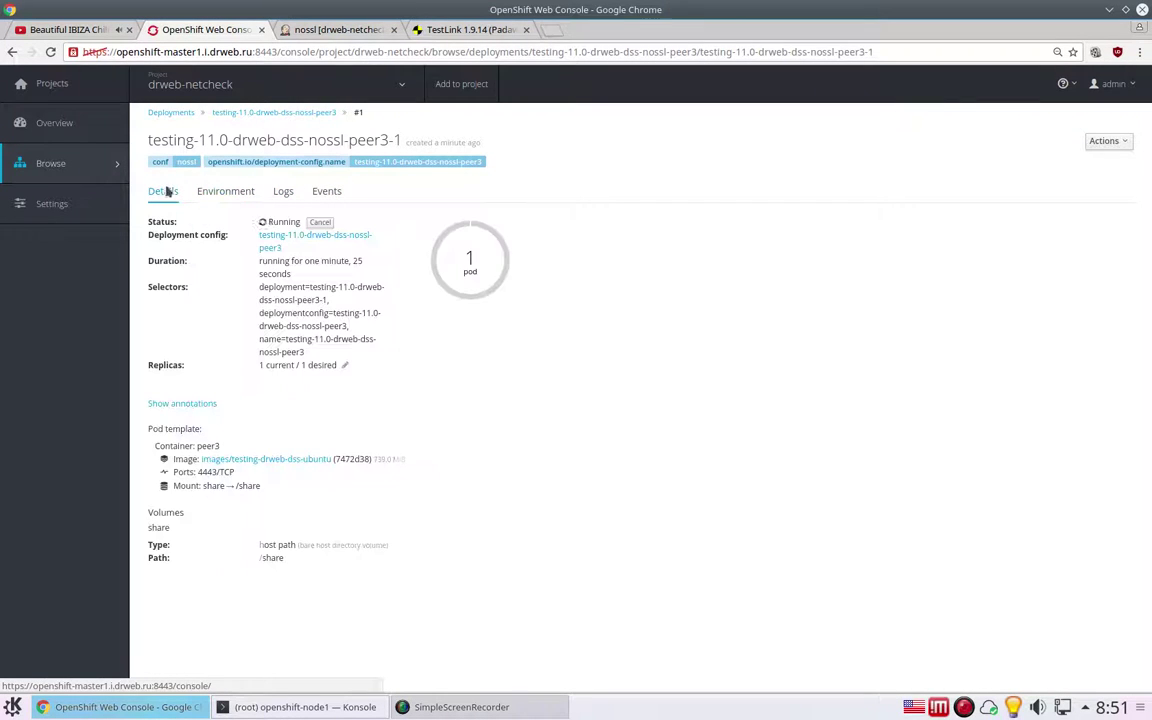
Reopen the deployments list, and check the nossl-peer3 report files on openshift-node1, highlighting junit.xml
click(54, 122)
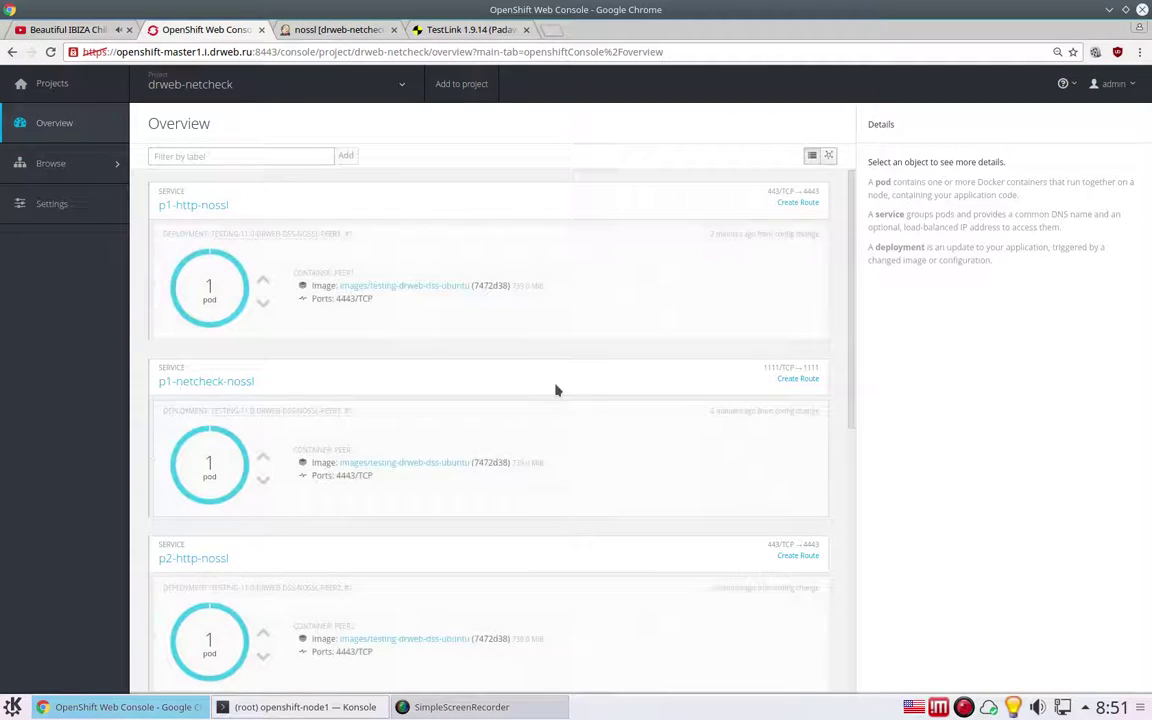
mouse_move(103, 166)
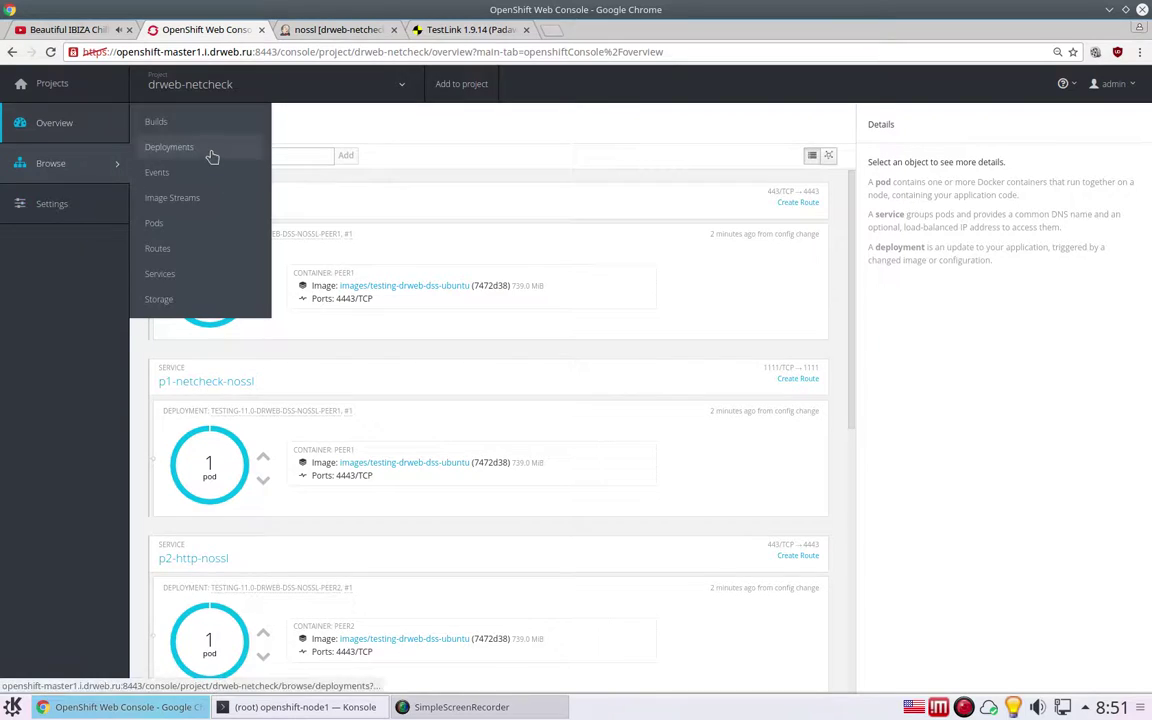
click(210, 151)
click(305, 707)
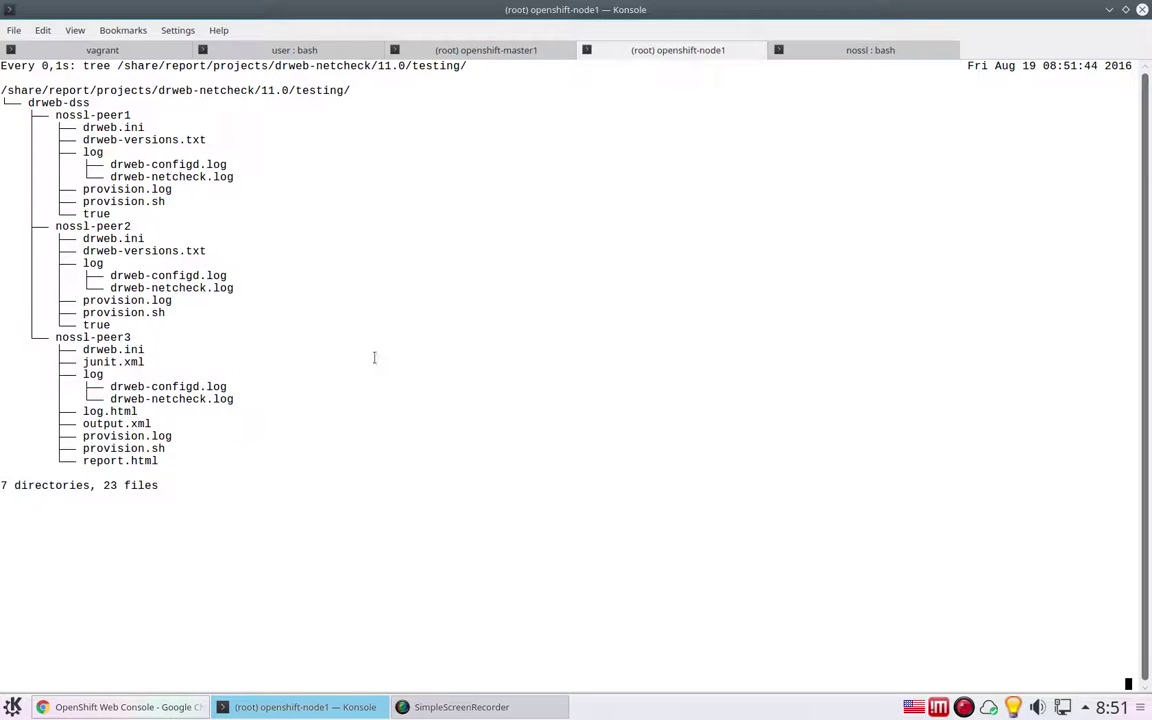
double_click(107, 362)
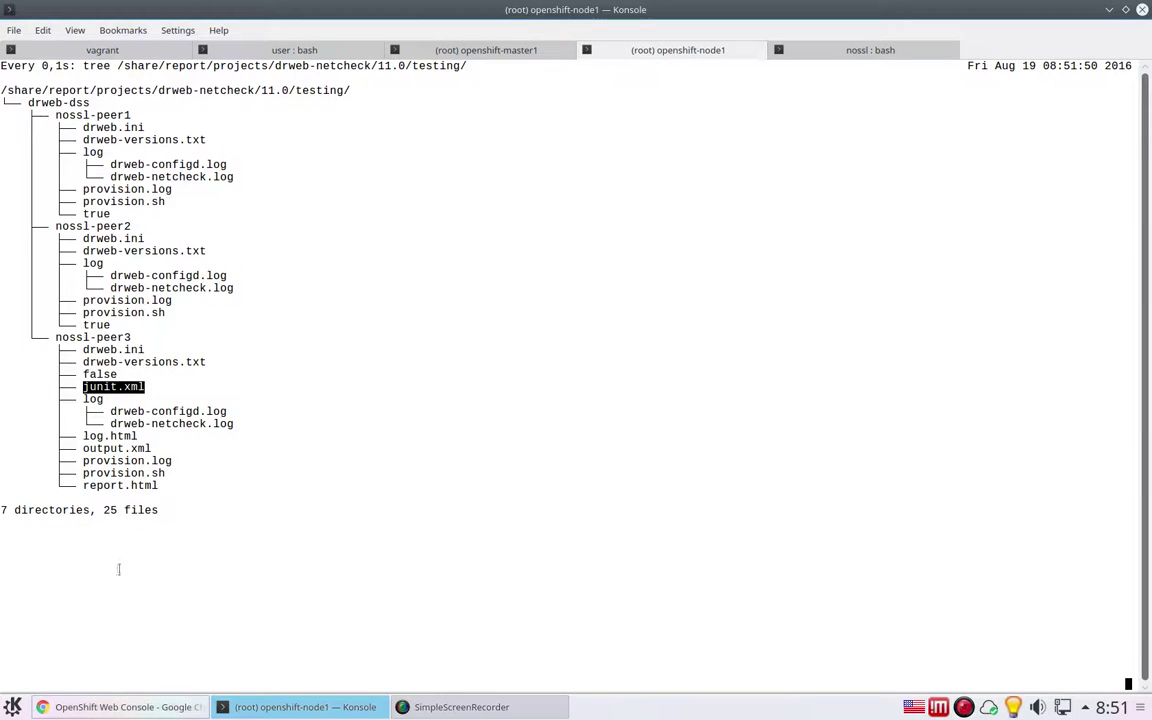
Check the OpenShift deployments again, switch to the refreshed nossl job in Jenkins and open the latest Robot log.html
click(120, 707)
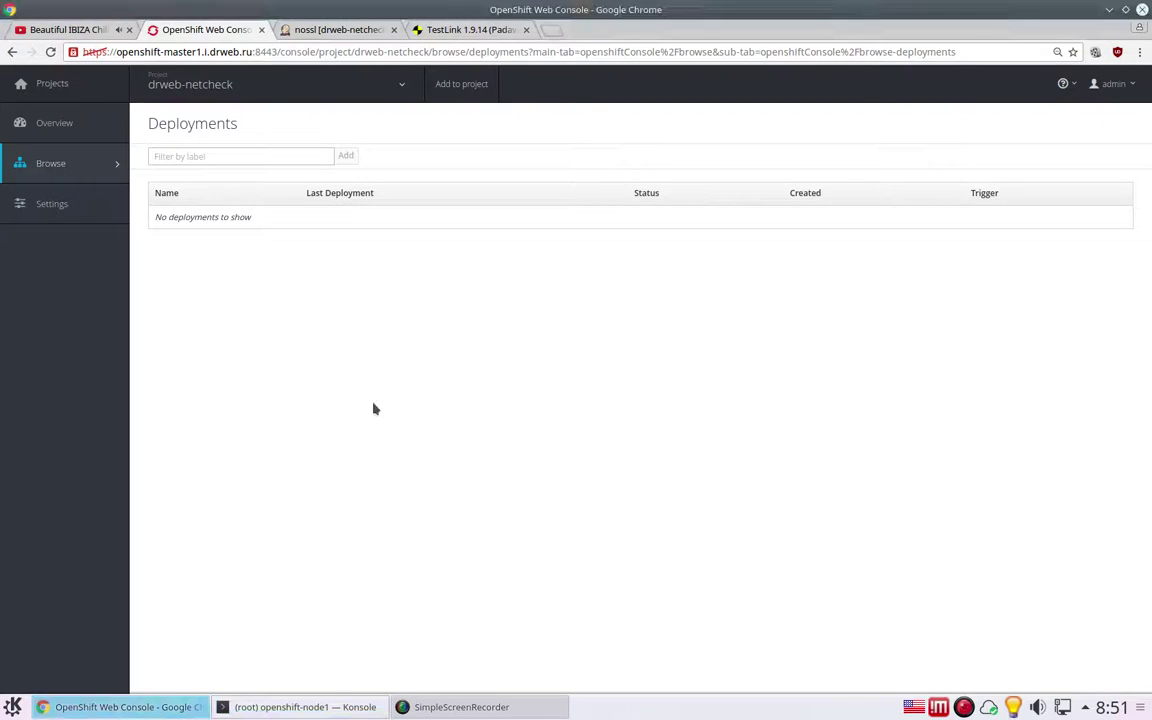
key(F5)
click(324, 36)
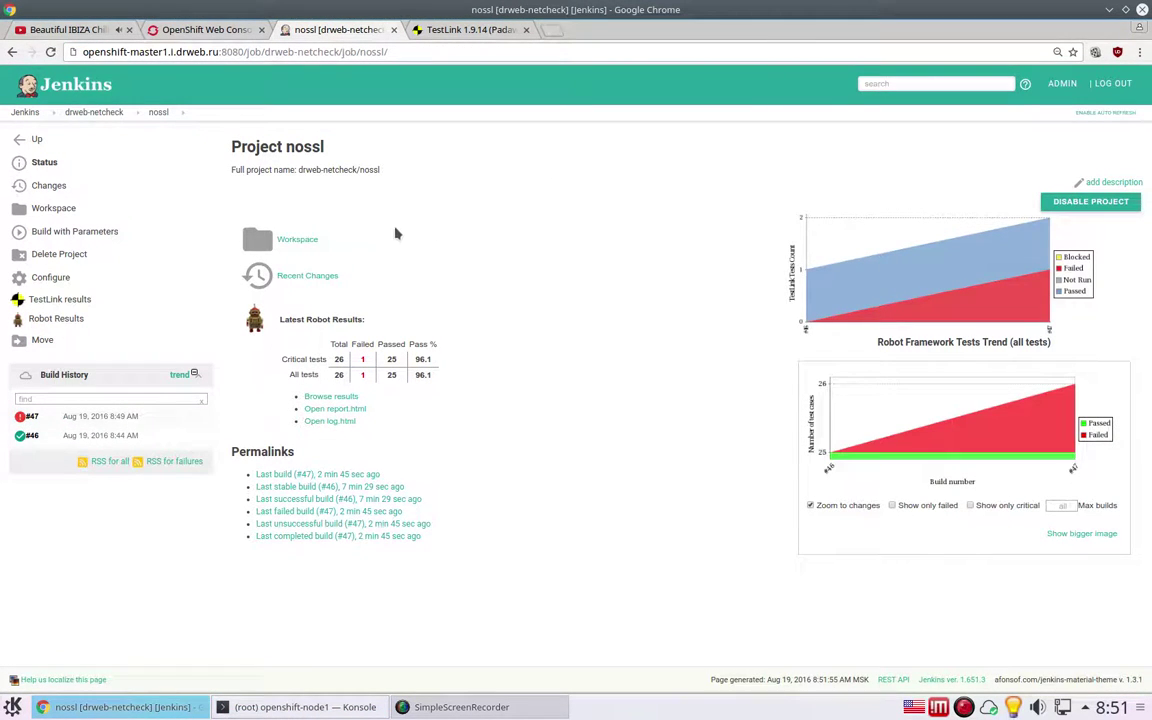
click(312, 421)
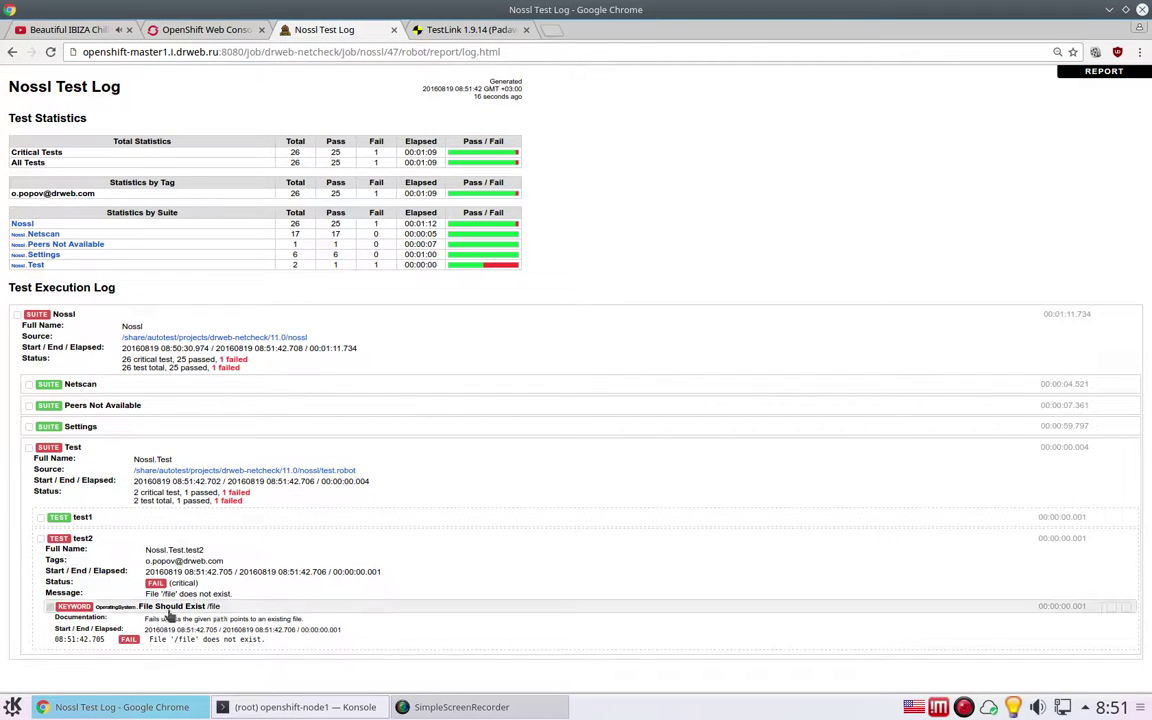
Return to the nossl job, open build #47 and highlight the test2 row in its TestLink results table
click(12, 51)
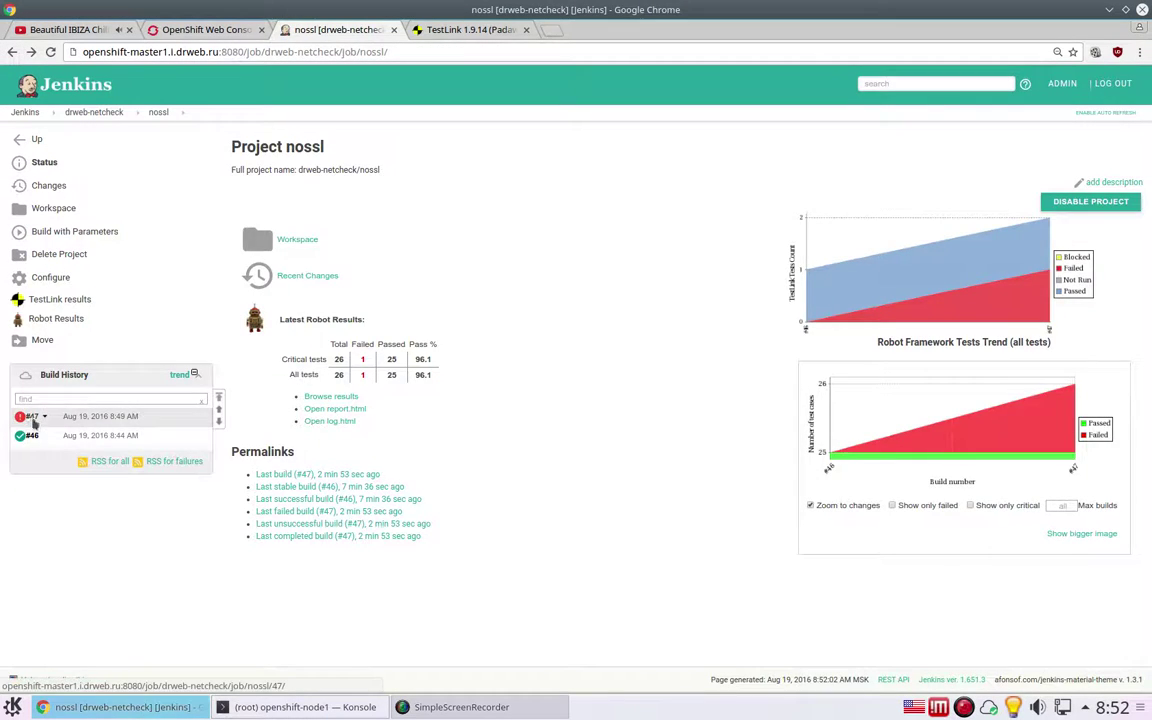
click(31, 416)
drag(555, 401, 283, 401)
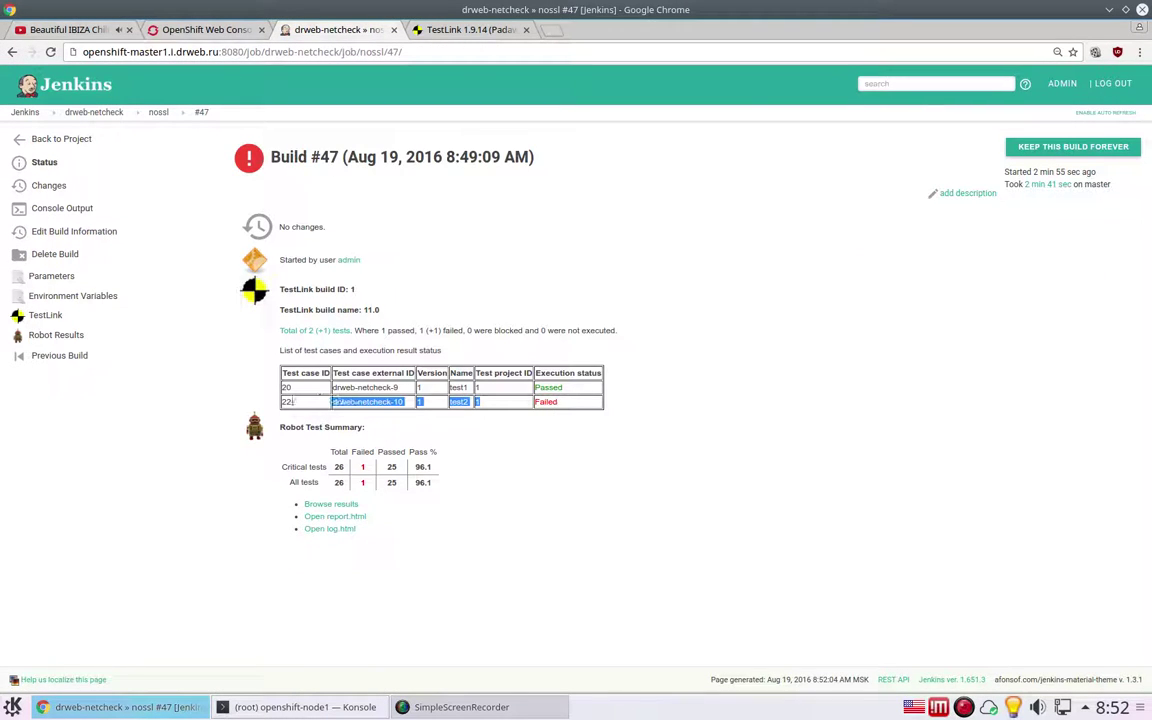
click(507, 473)
Switch to TestLink, refresh it, and check the execution history of test case drweb-netcheck-10:test2 in the test specification
click(456, 30)
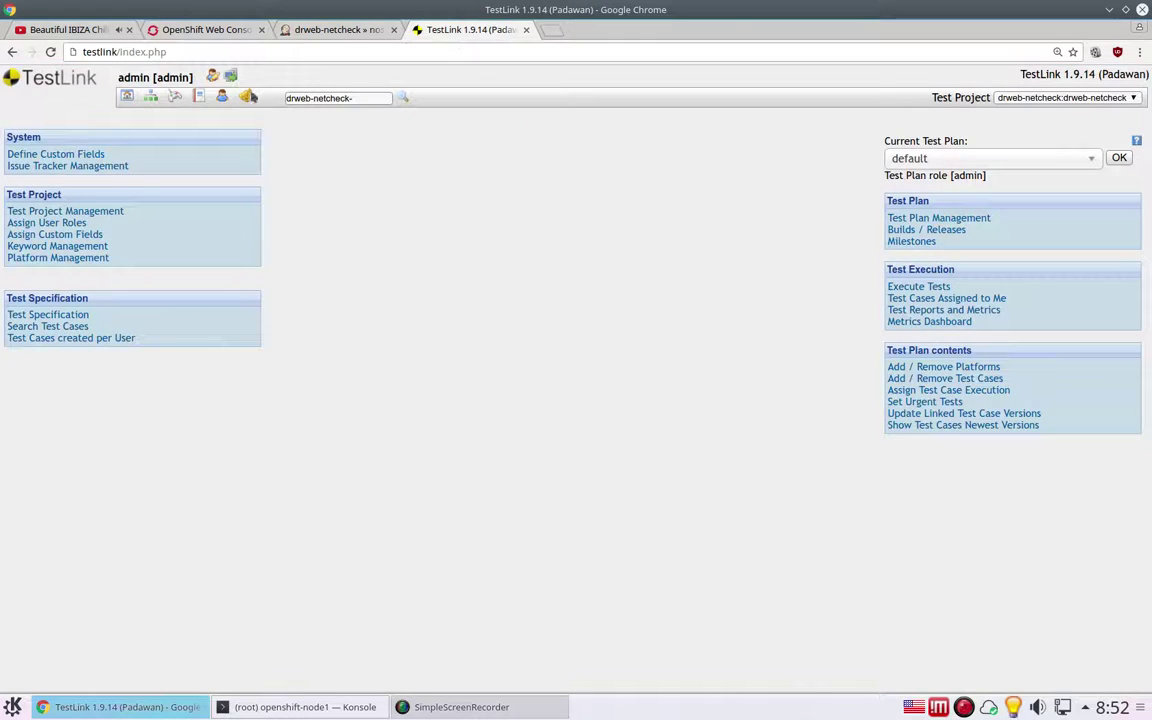
key(F5)
click(151, 96)
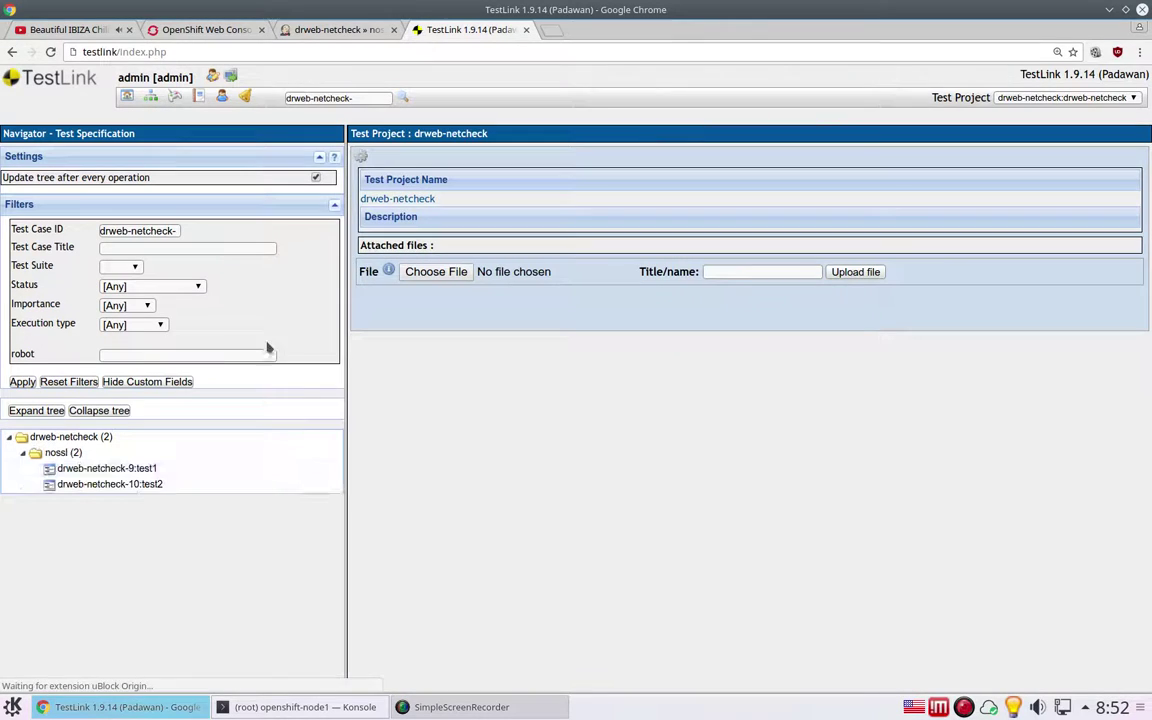
click(140, 487)
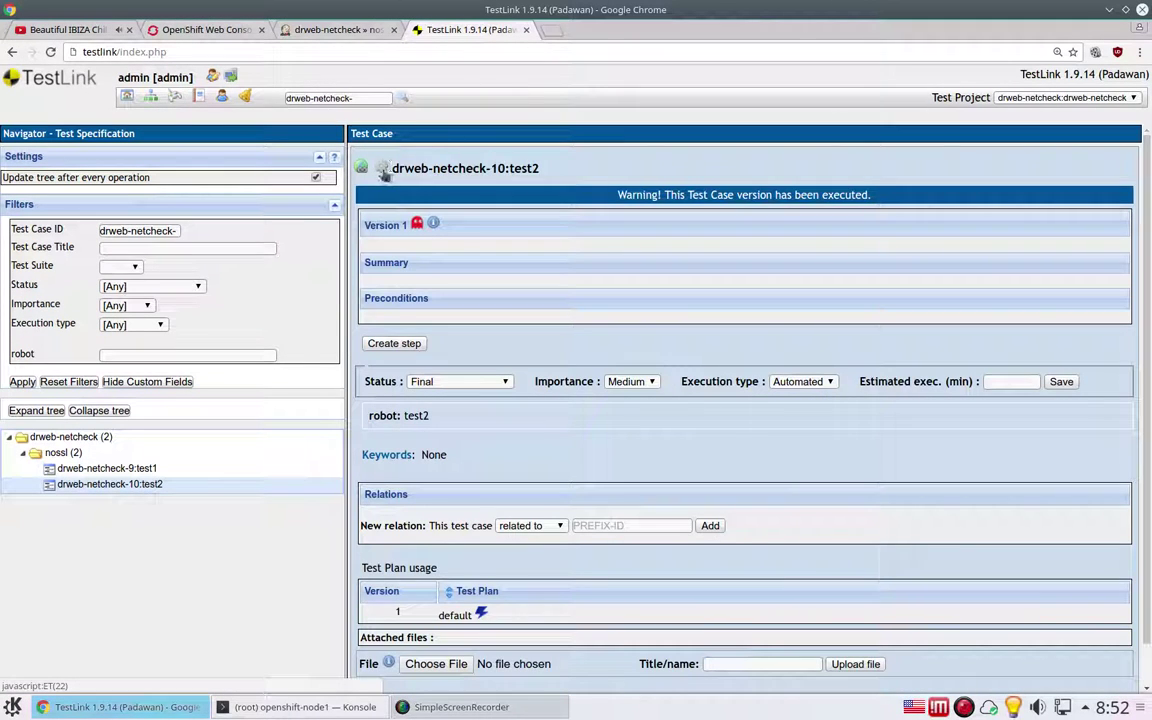
click(381, 167)
click(995, 198)
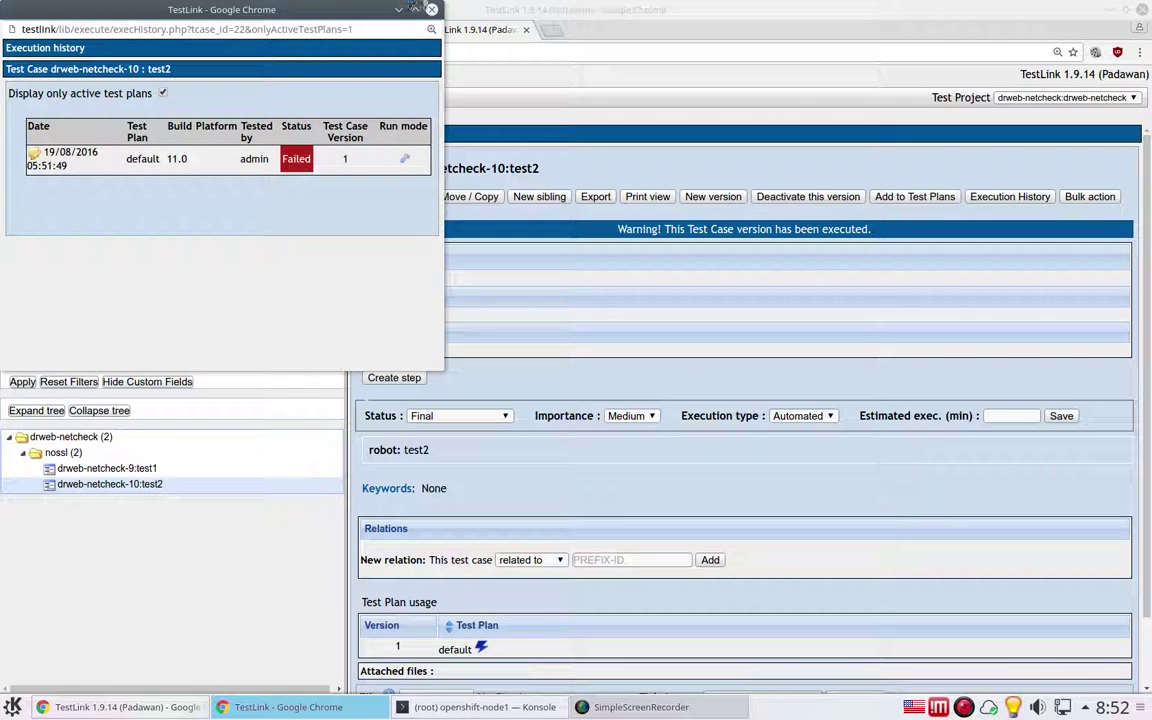
click(431, 9)
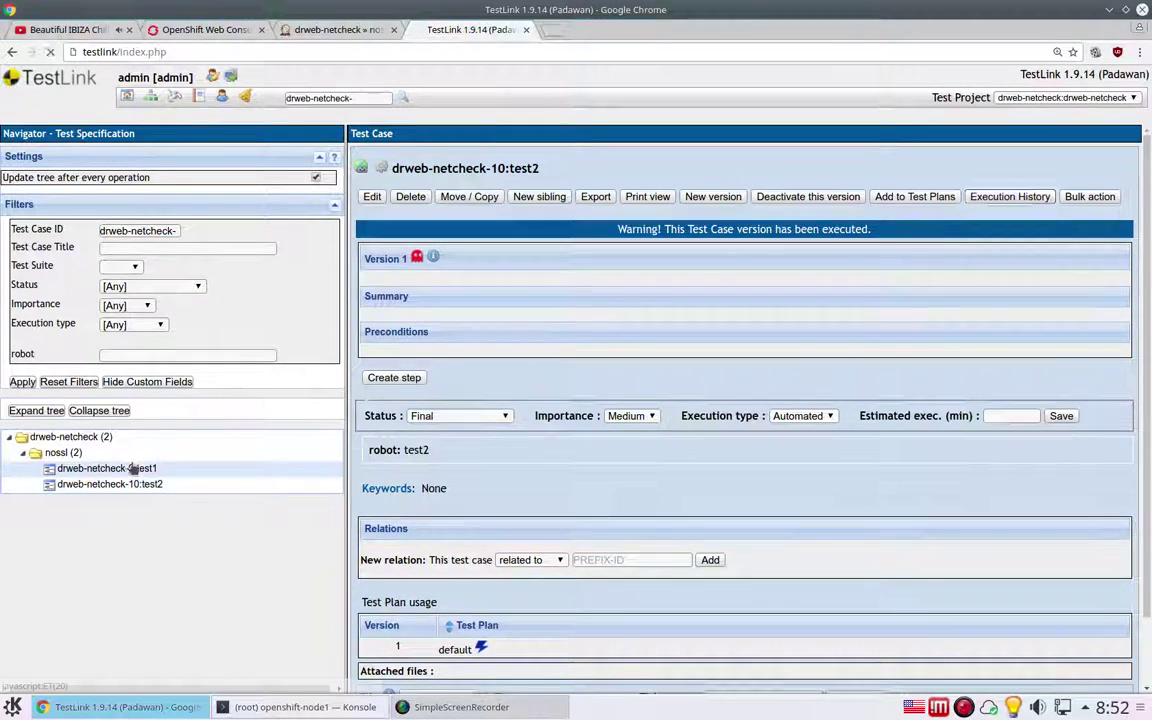
Check the execution history of test case drweb-netcheck-9:test1 and close the history window
click(132, 469)
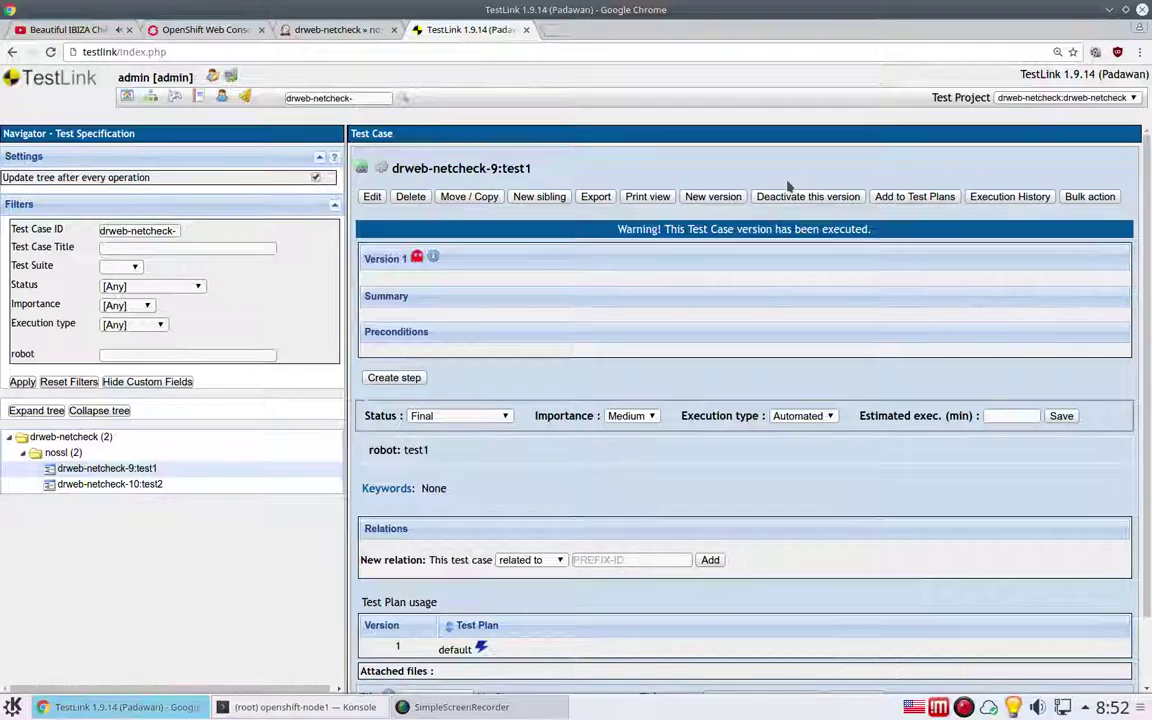
click(1000, 197)
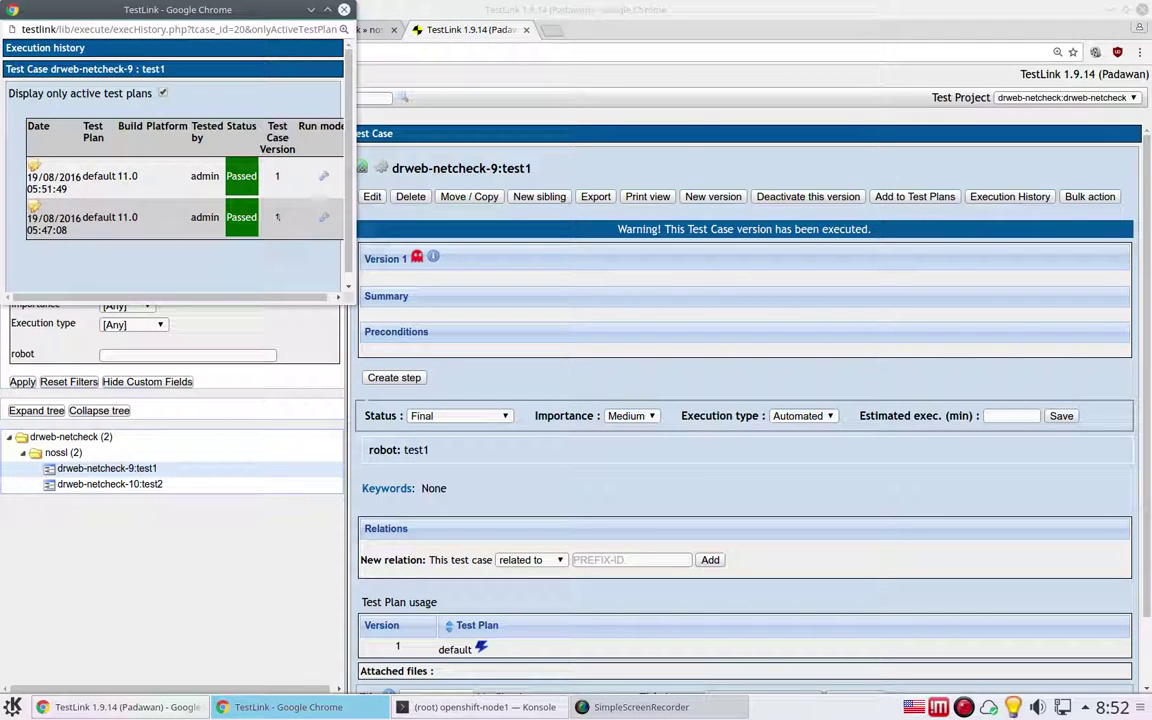
click(343, 10)
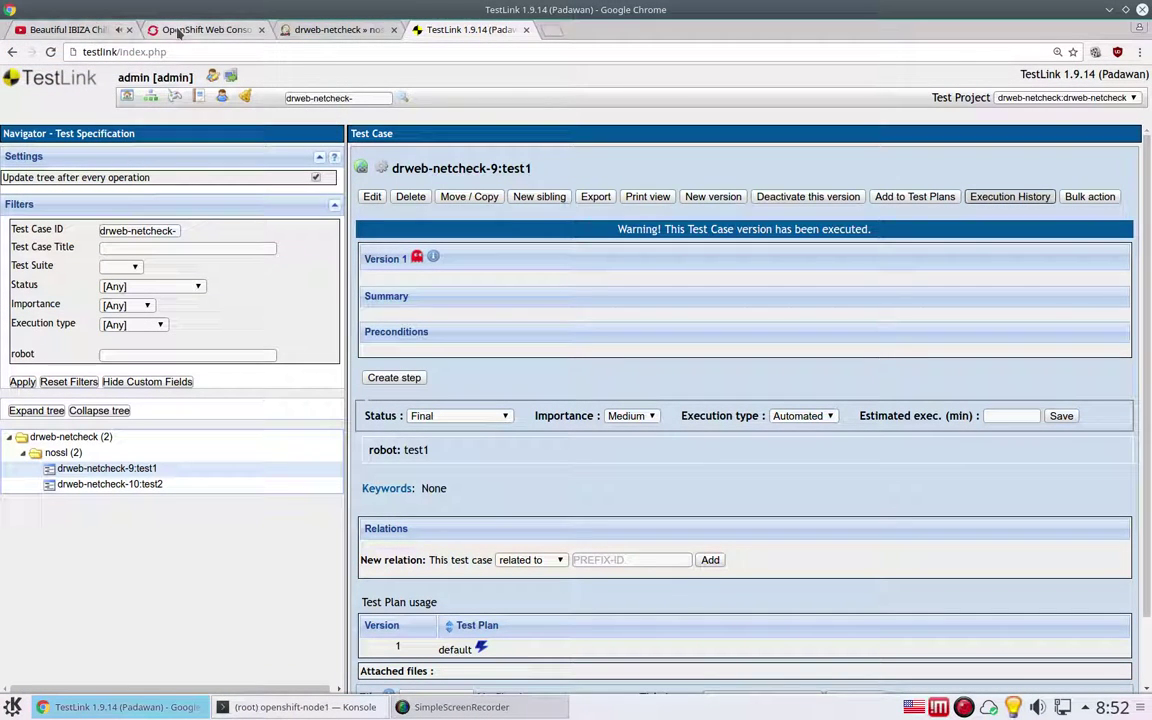
Switch to the YouTube page with the Beautiful IBIZA Chill House Mix Del Mar video
click(72, 33)
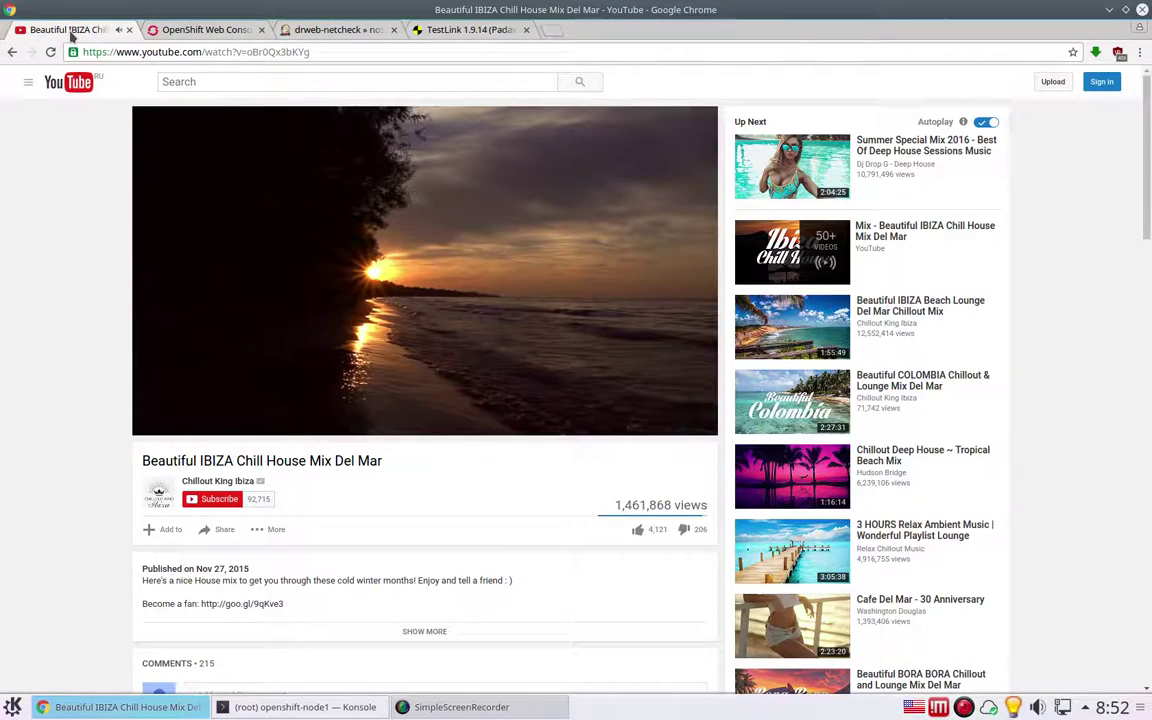